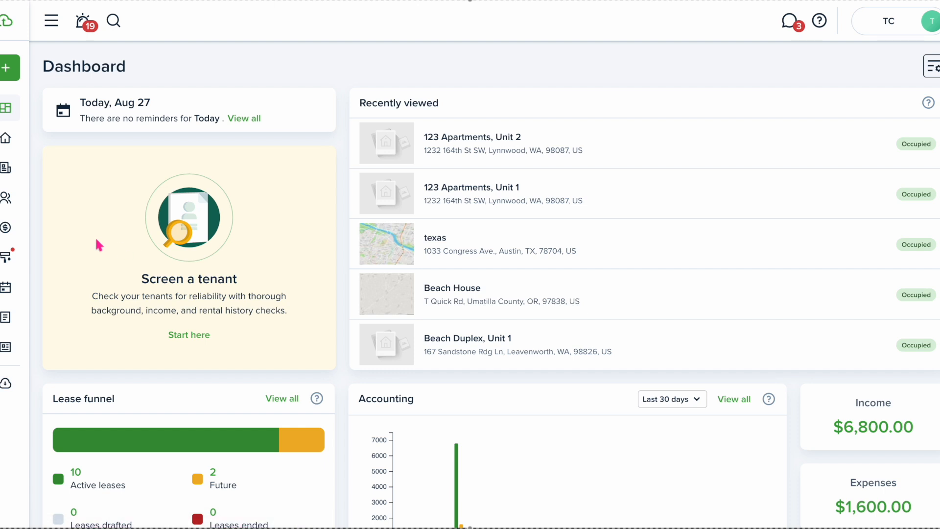
Open the accounting transactions list and read the explanation of the Overdue total.
mouse_move(25, 227)
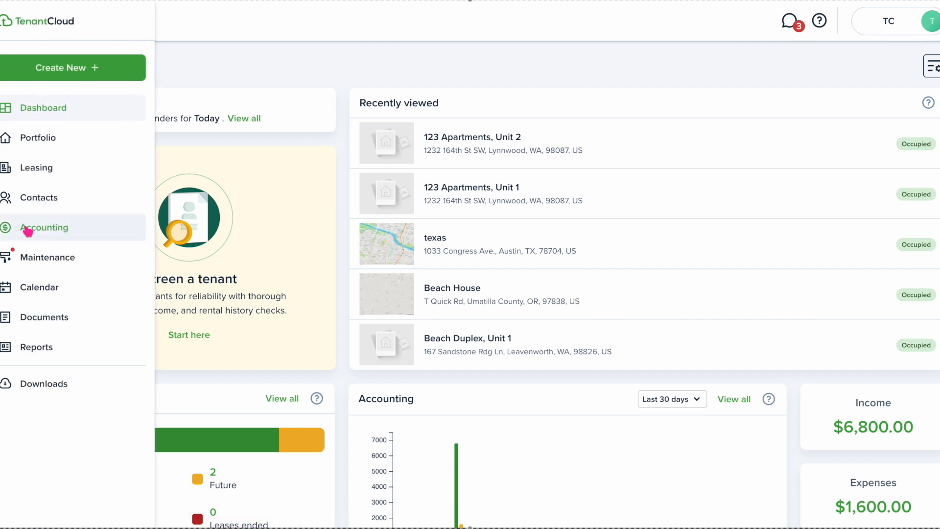
left_click(28, 230)
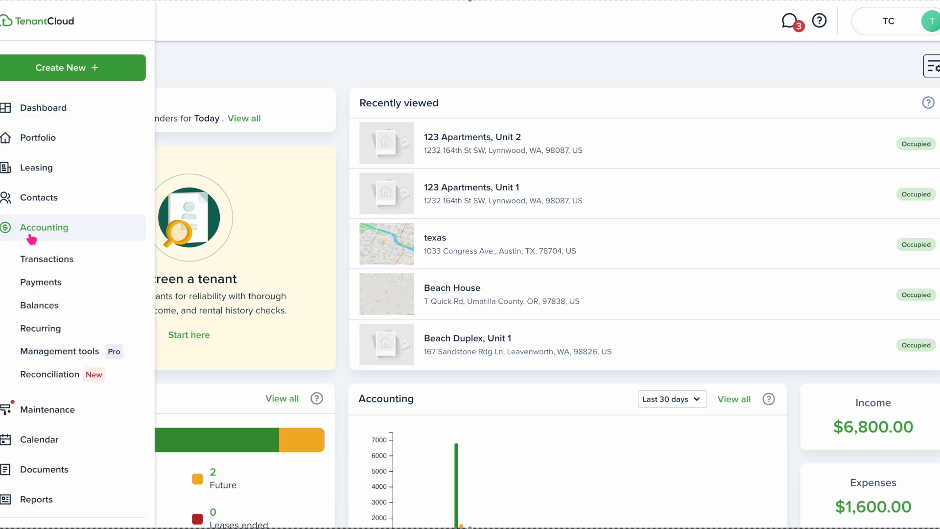
left_click(40, 260)
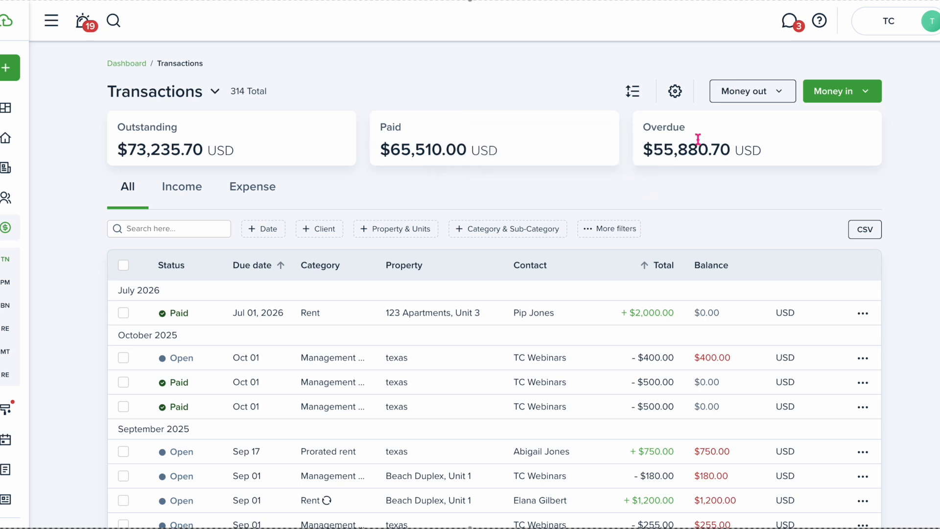
mouse_move(698, 139)
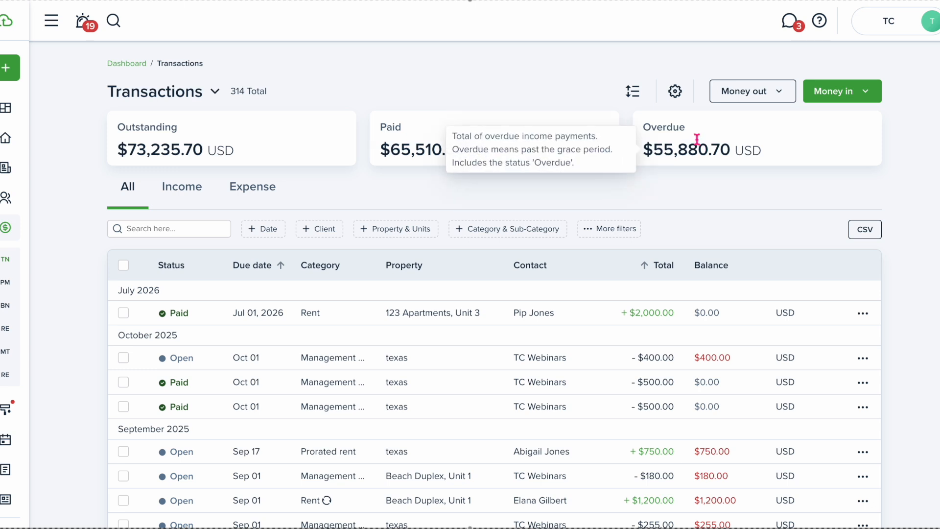
Show only the income transactions, compare them with the expense transactions, and return to the income list.
left_click(180, 192)
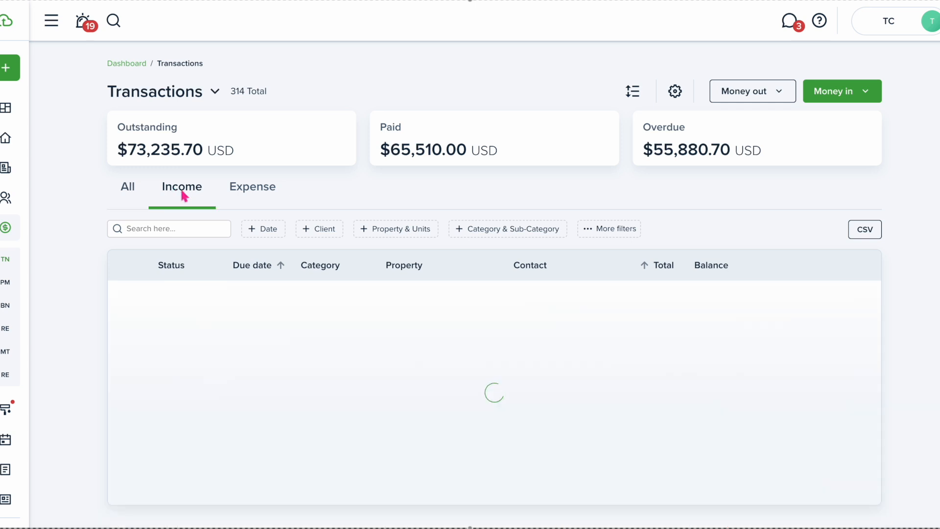
left_click(245, 194)
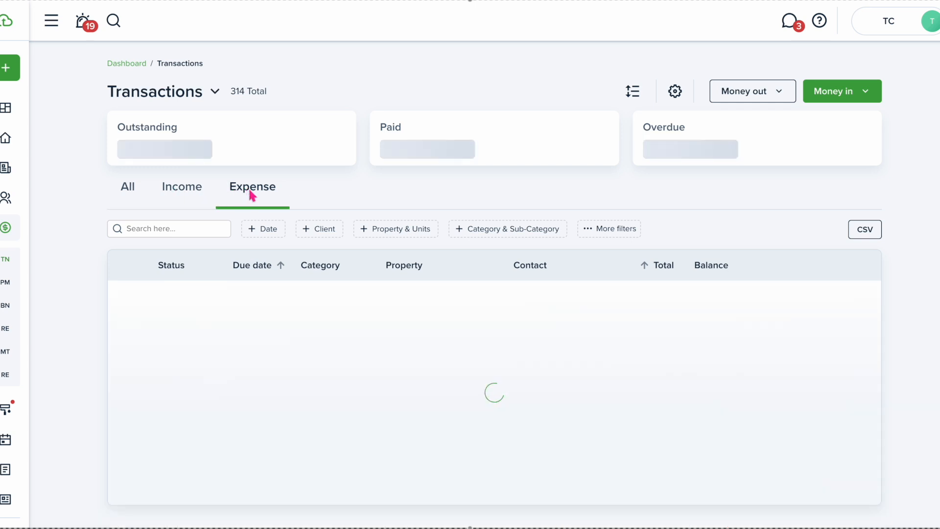
left_click(198, 192)
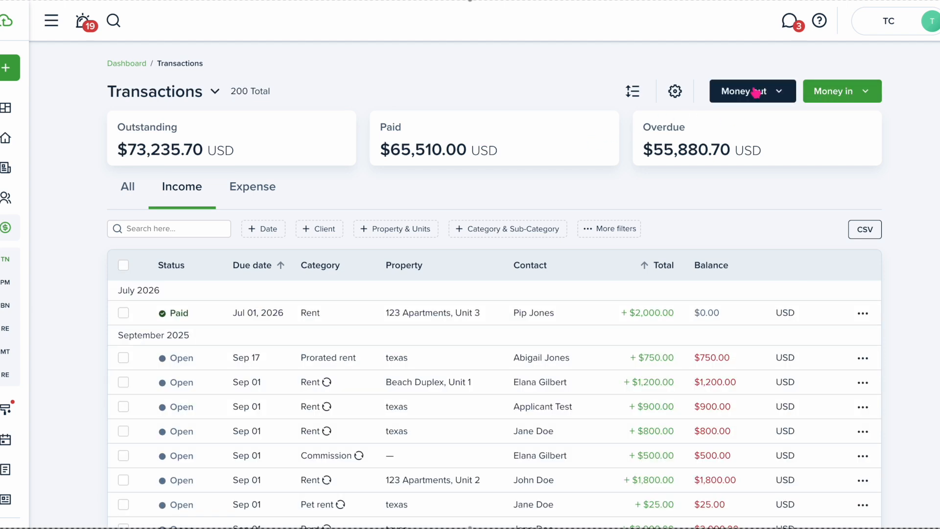
Review the available Money out and Money in transaction types without creating a transaction.
left_click(754, 96)
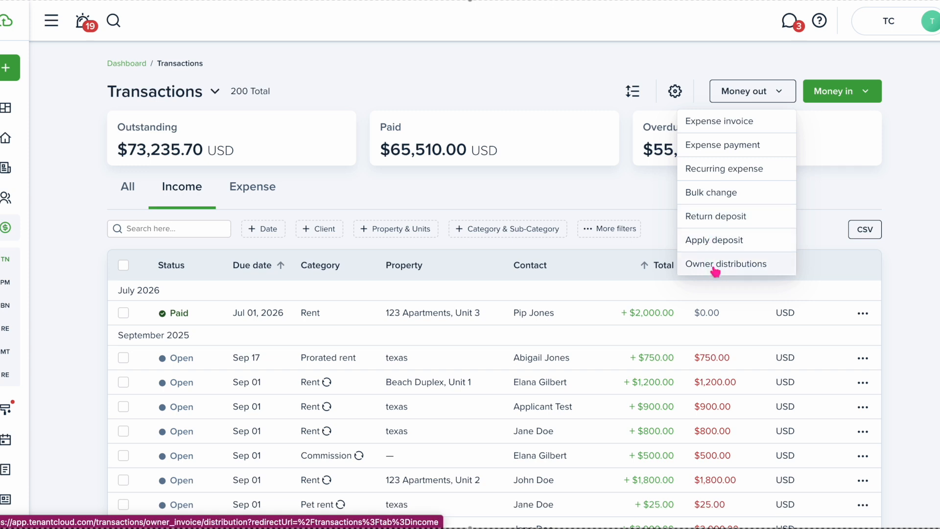
left_click(838, 101)
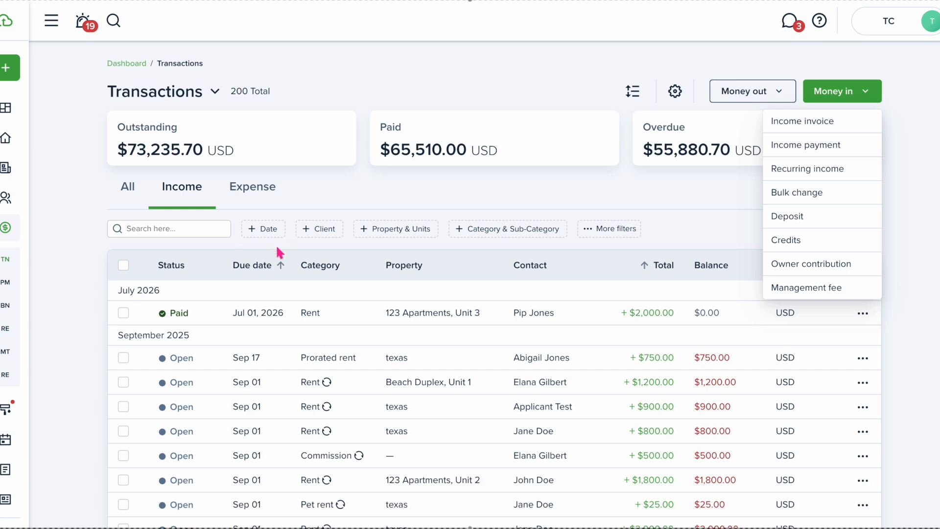
left_click(552, 193)
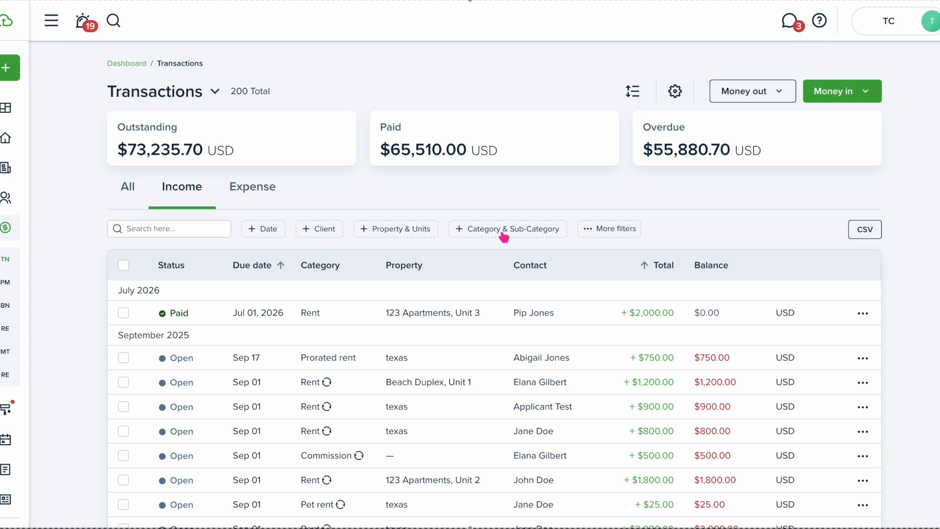
Look over the additional transaction filters and preview the expanded list layout, returning to the compact view.
left_click(610, 230)
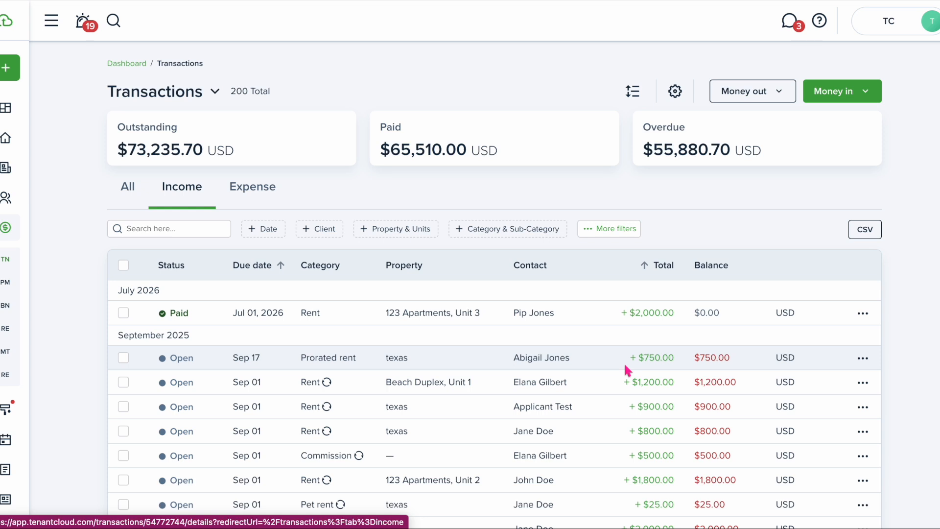
left_click(634, 97)
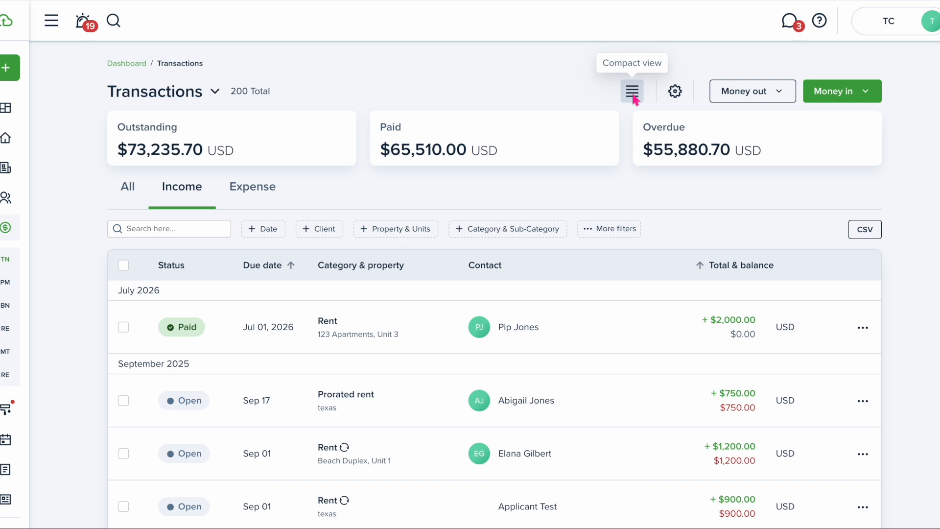
left_click(633, 94)
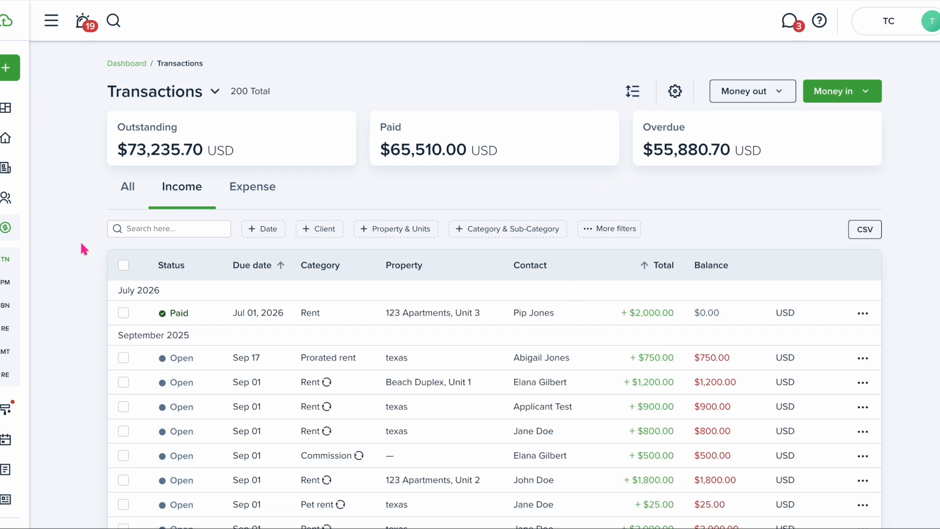
Open the accounting payments and look through the income, expense and refund payments, ending on the list of all payments.
mouse_move(25, 280)
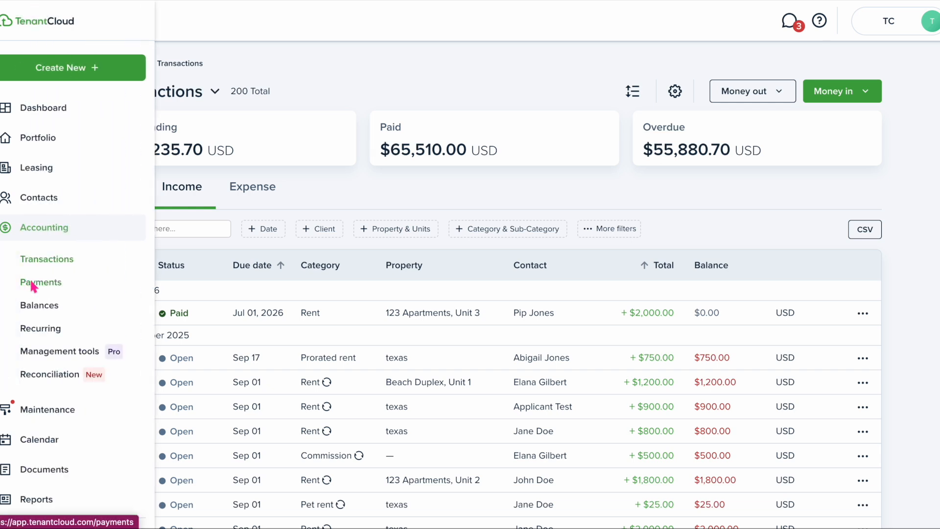
left_click(39, 284)
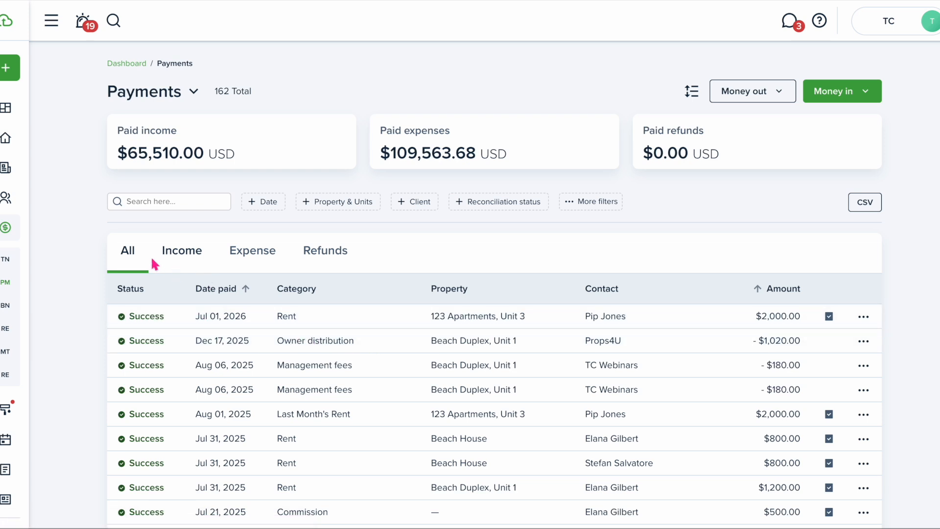
left_click(183, 256)
left_click(247, 257)
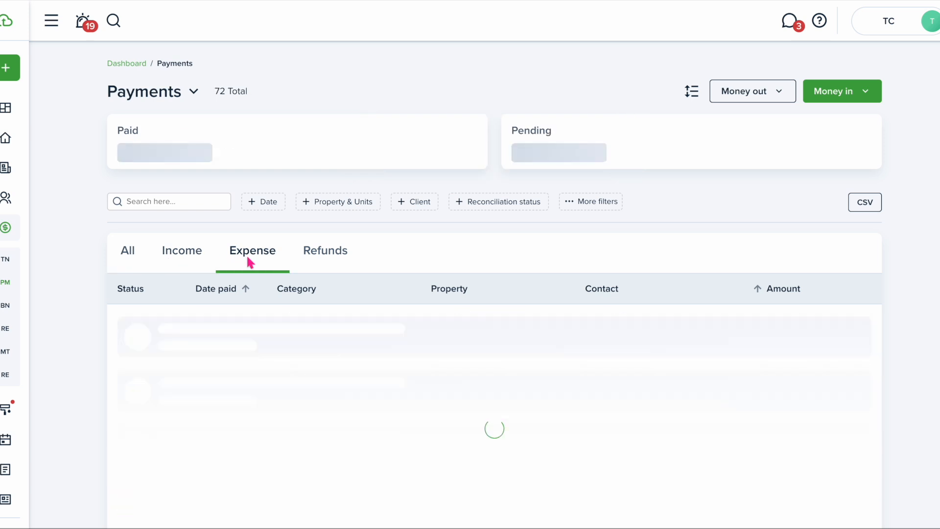
left_click(322, 253)
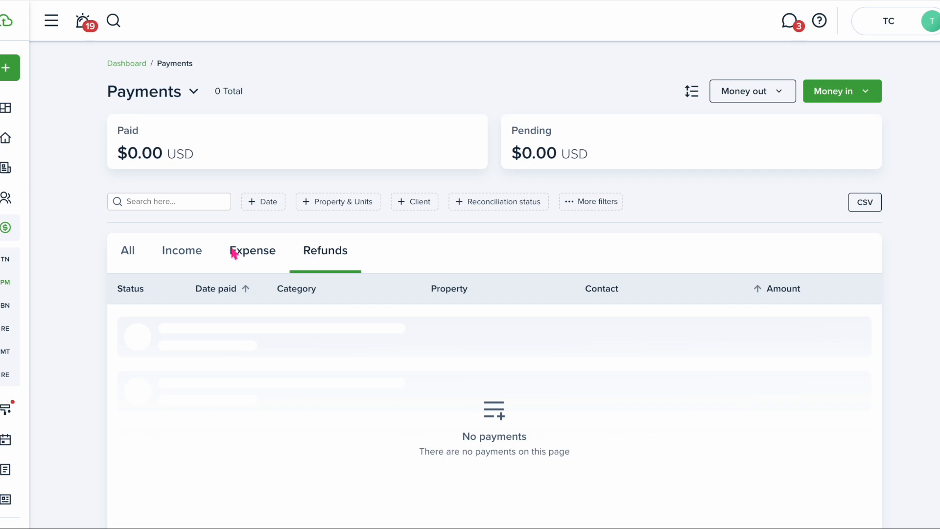
left_click(129, 253)
Read the explanations of the payment totals and review the additional payment filters without applying any.
mouse_move(191, 160)
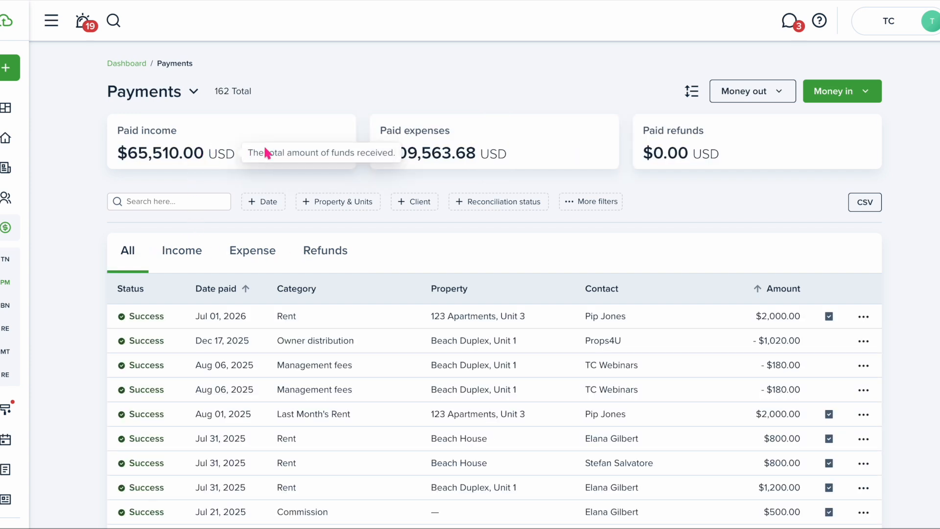
mouse_move(684, 152)
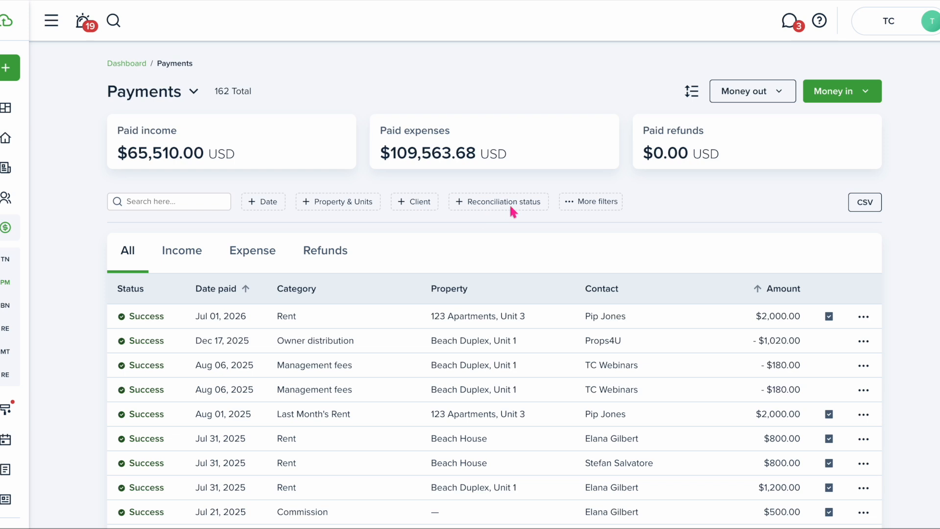
left_click(582, 201)
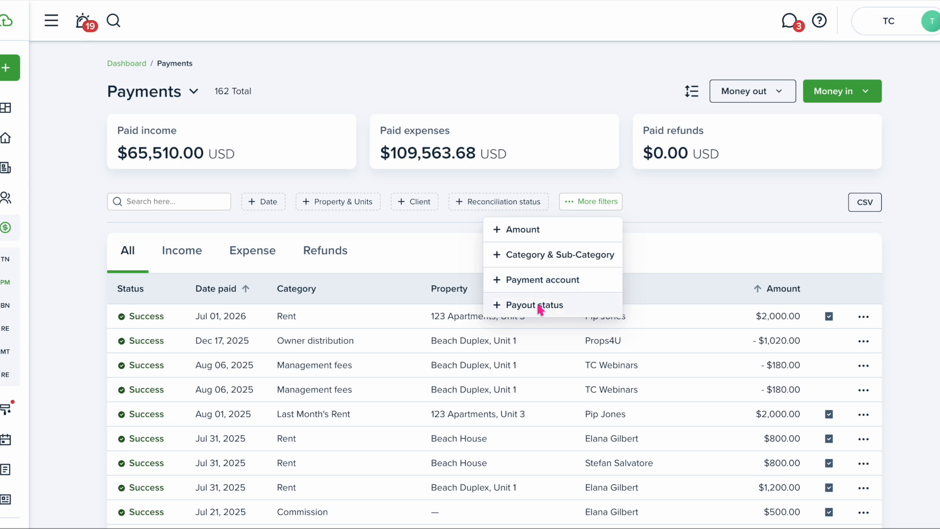
left_click(80, 240)
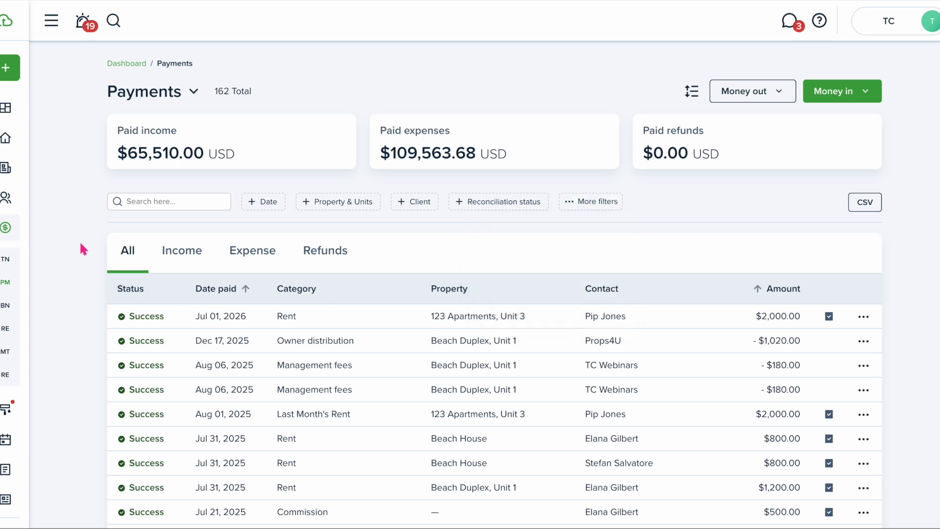
Open the outstanding balances for 0-30 days and preview the alternate list layout, returning to the original one.
mouse_move(31, 306)
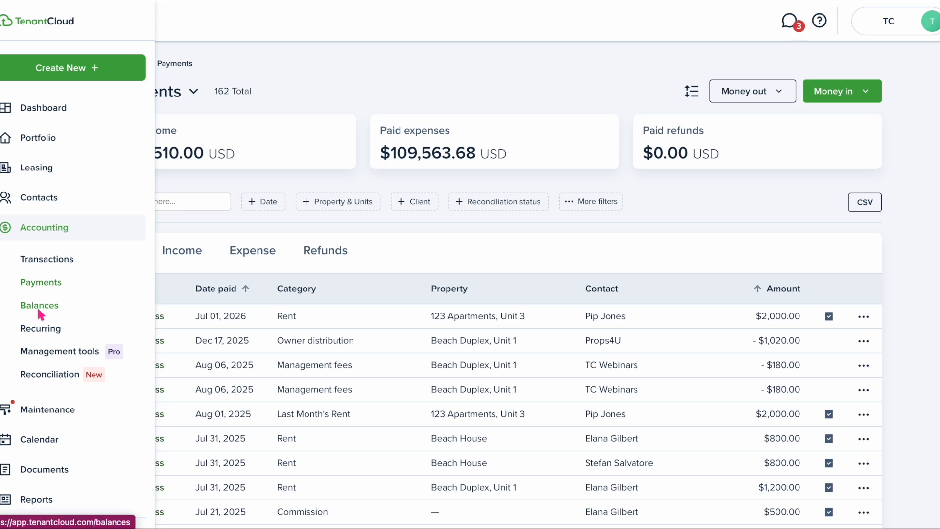
left_click(38, 309)
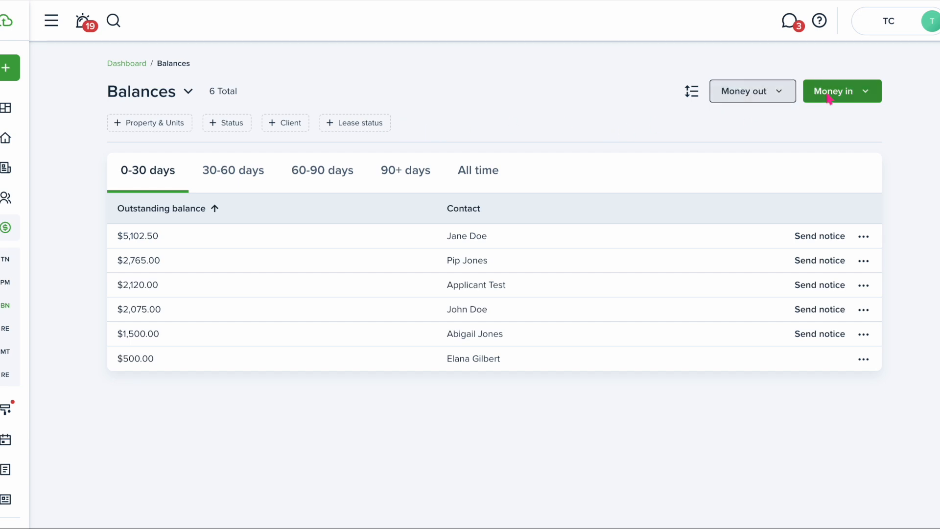
left_click(692, 96)
left_click(692, 96)
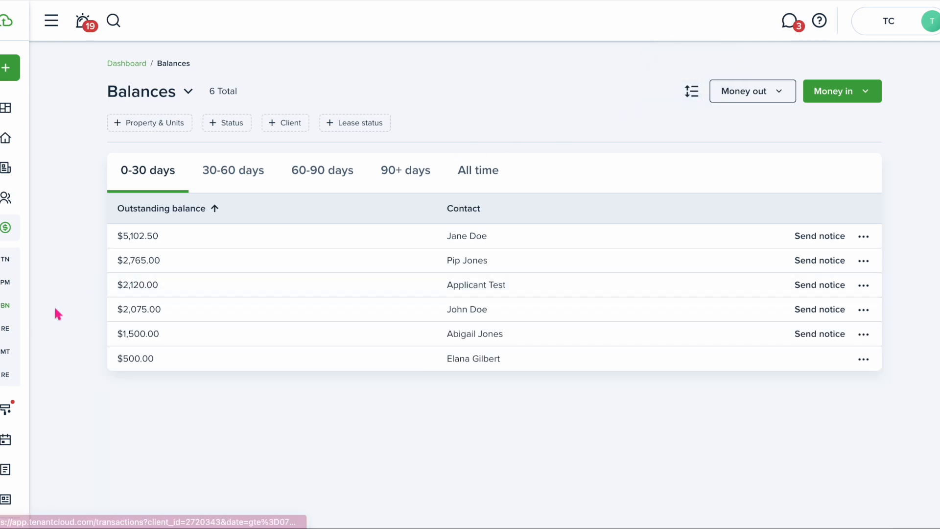
Open the recurring transactions, inspect the monthly rent entry for 123 Apartments, Unit 2 and its available actions, and return to the list.
mouse_move(18, 322)
left_click(31, 332)
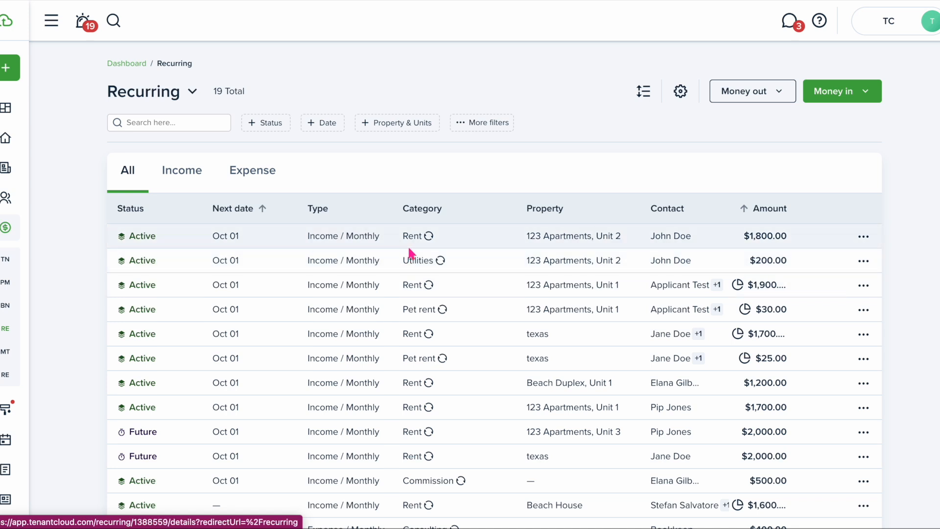
left_click(465, 245)
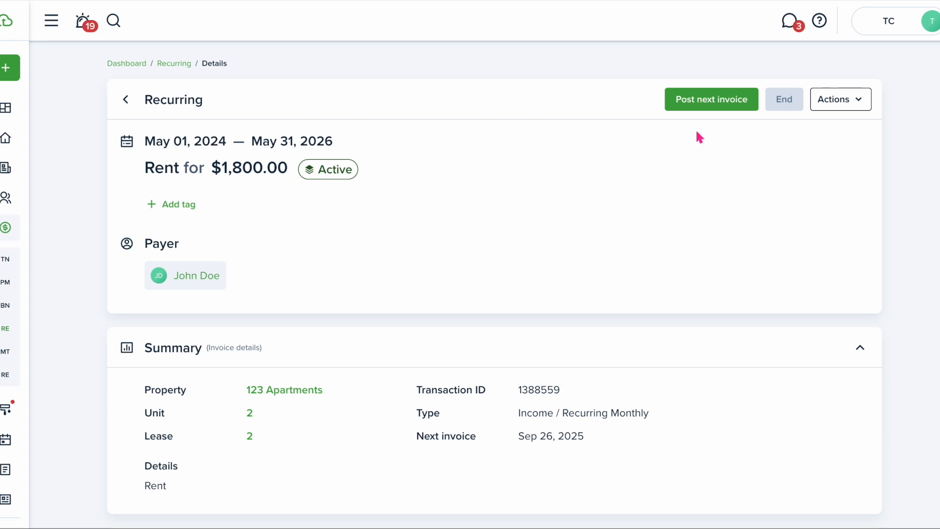
left_click(846, 104)
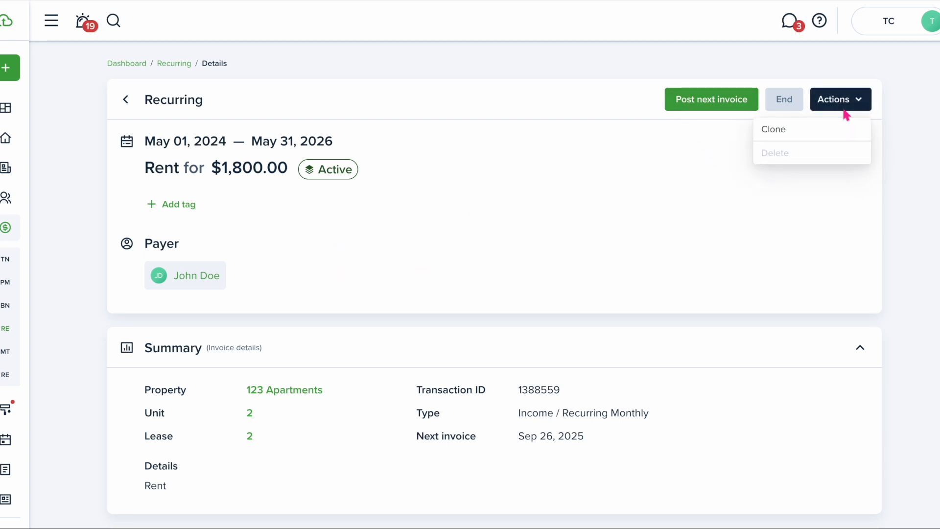
left_click(446, 206)
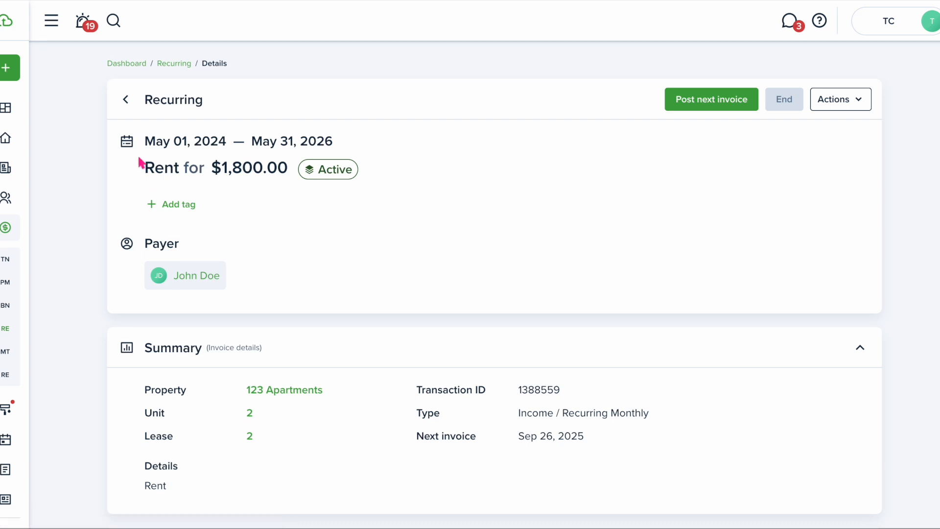
left_click(125, 101)
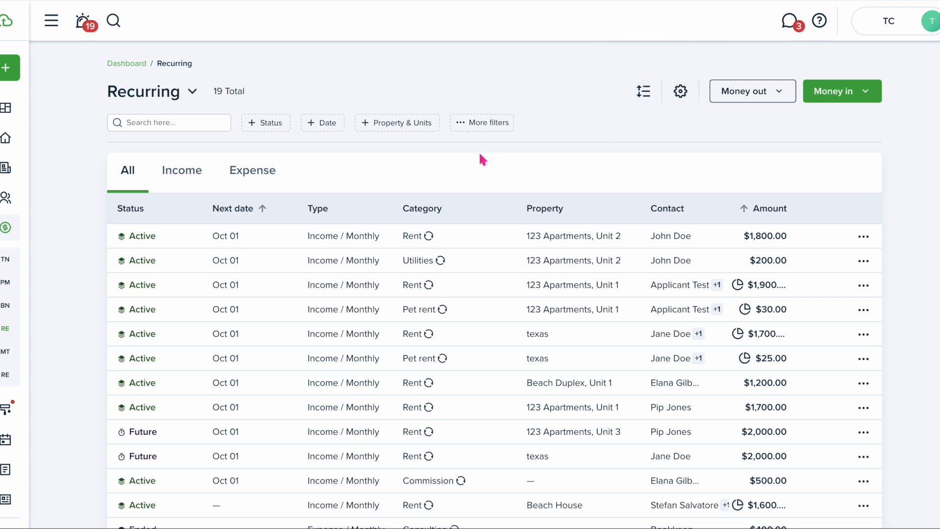
Review the status, date, property and additional filters of the recurring transactions without applying any.
left_click(258, 125)
left_click(274, 184)
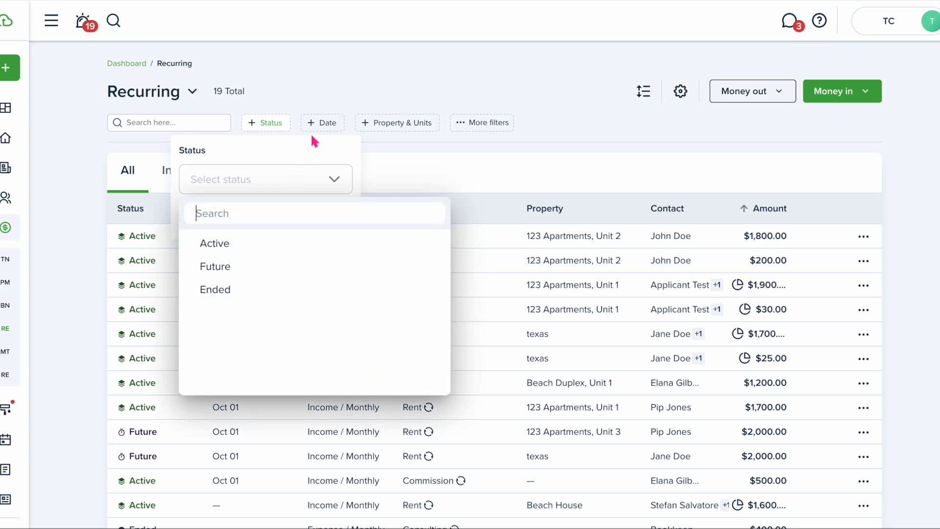
left_click(325, 126)
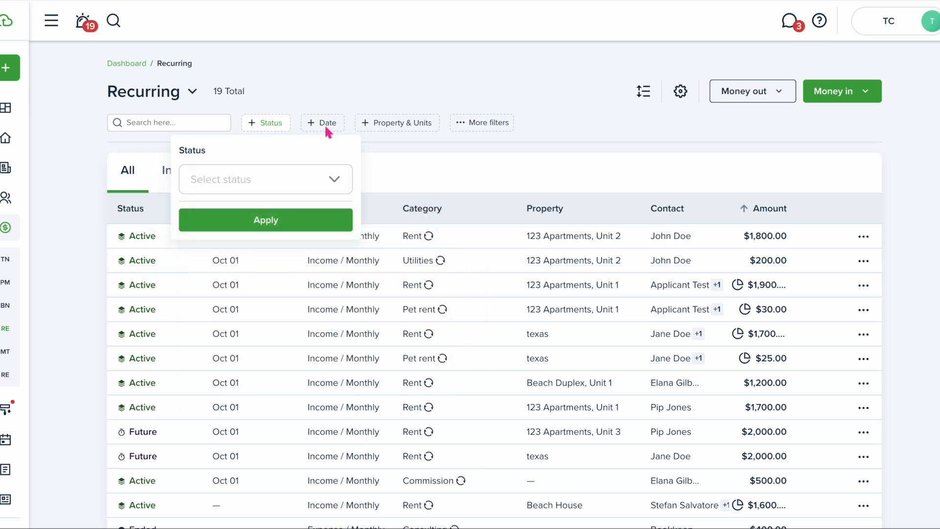
left_click(325, 124)
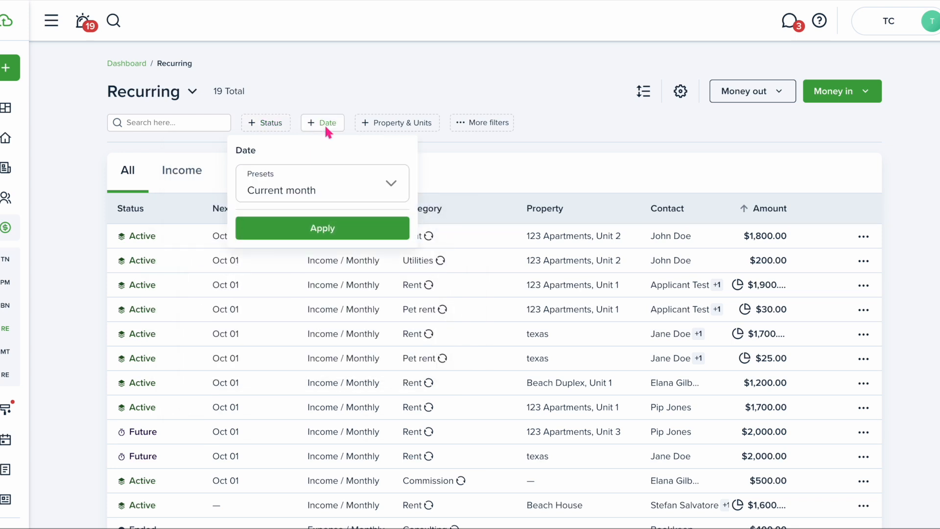
left_click(398, 123)
left_click(481, 123)
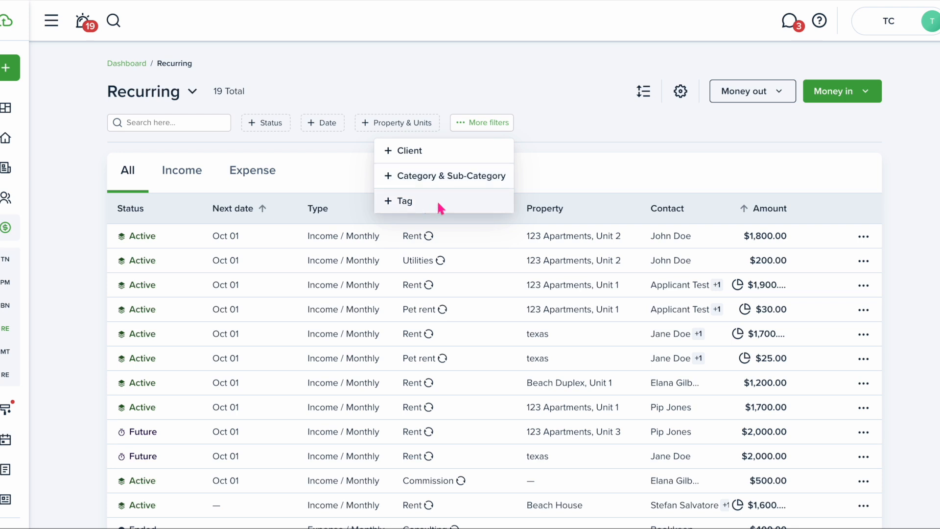
left_click(533, 152)
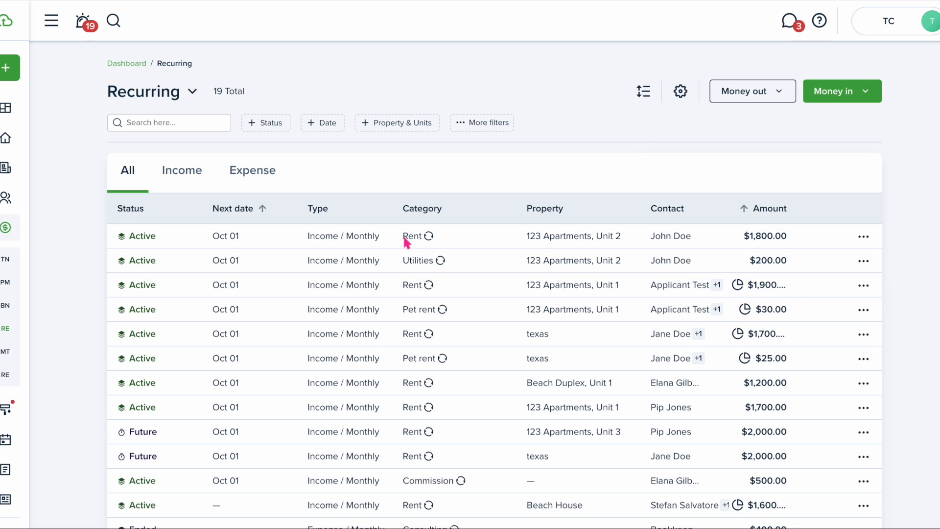
Open the management tools and select the first three open management fees, for Beach Duplex, texas and 123 Apartments.
mouse_move(24, 343)
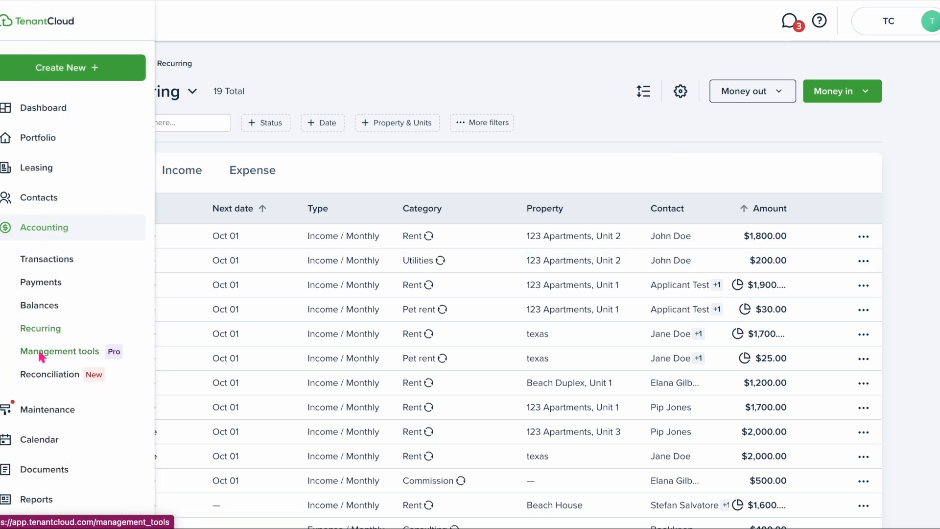
left_click(38, 353)
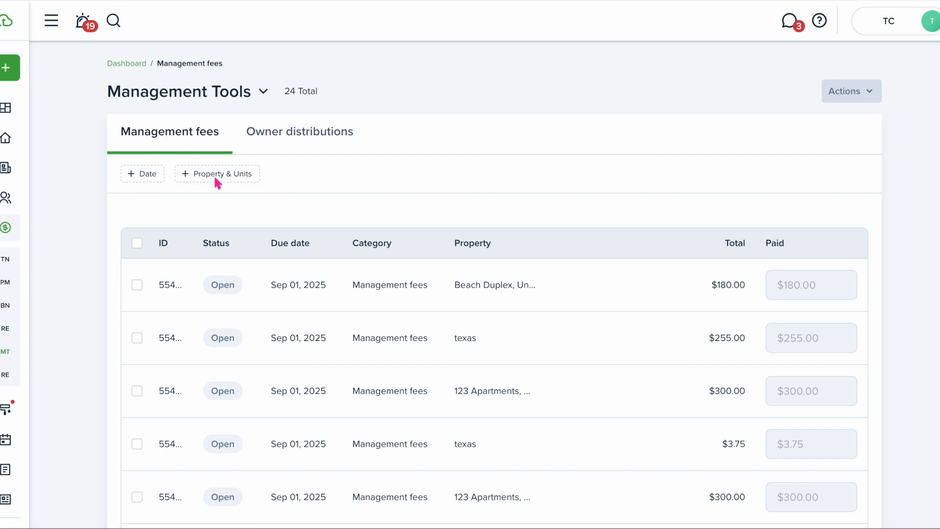
left_click(138, 286)
left_click(137, 337)
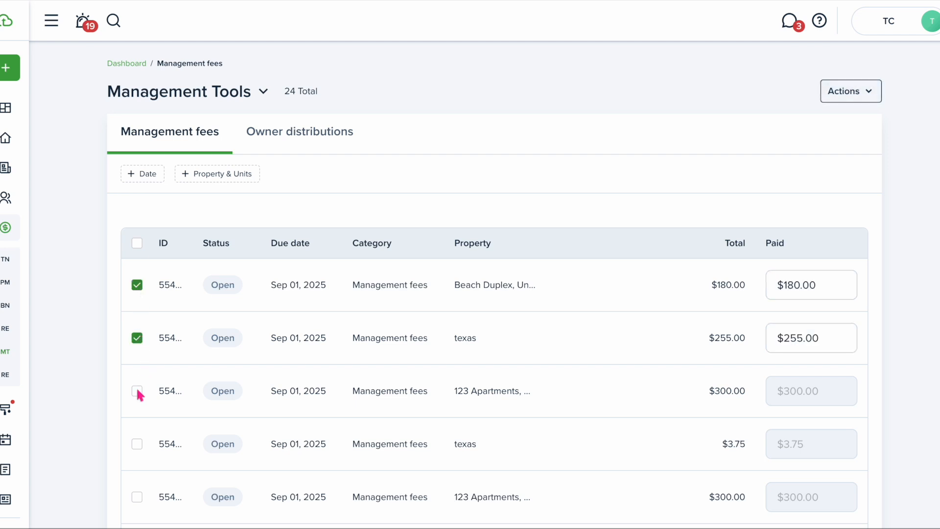
left_click(138, 391)
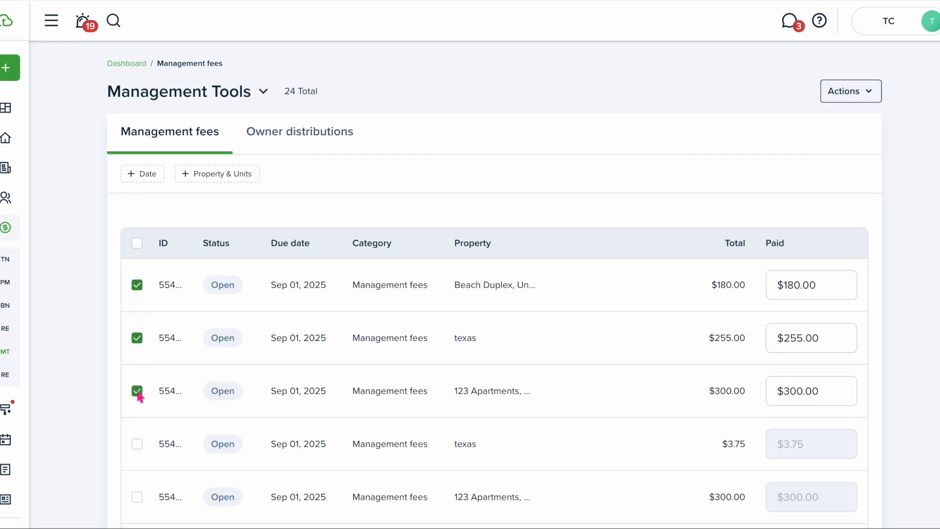
View the owner distributions, discarding the unsaved fee selection, and open the bank reconciliation overview.
left_click(289, 138)
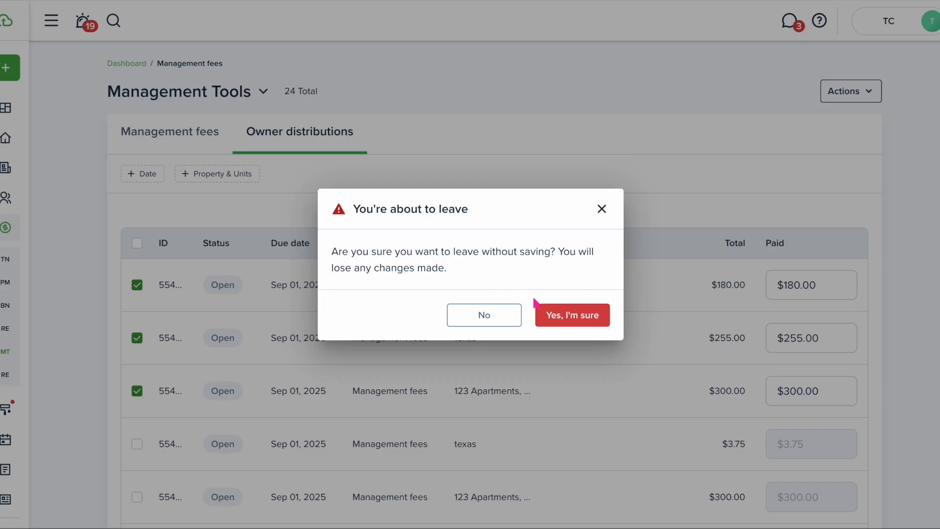
left_click(558, 315)
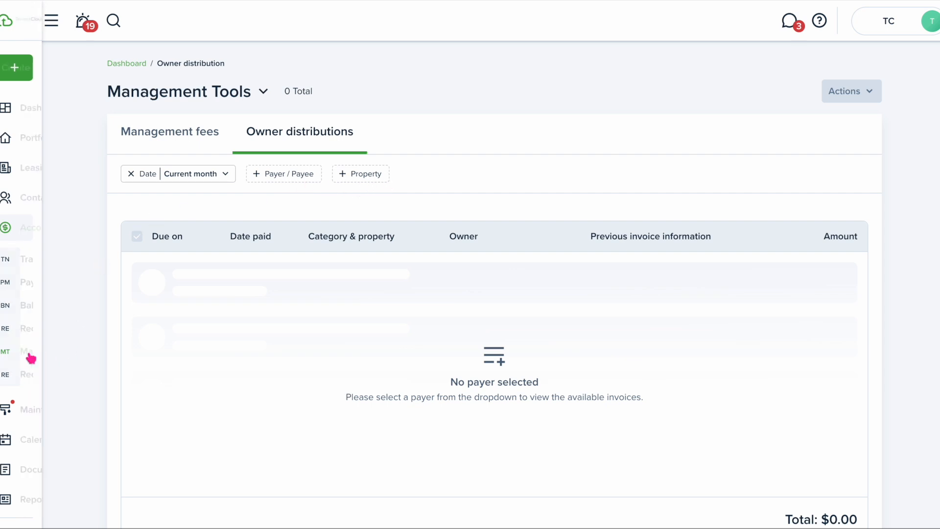
mouse_move(20, 359)
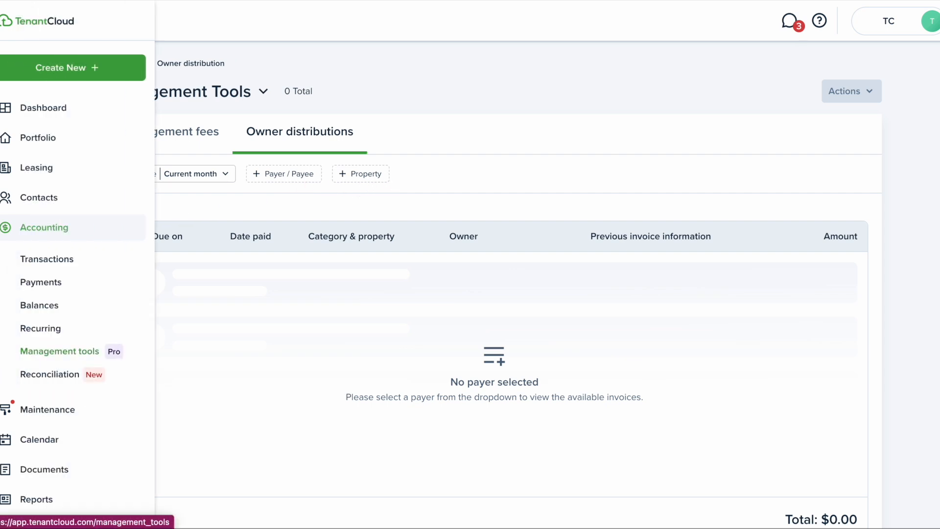
left_click(41, 378)
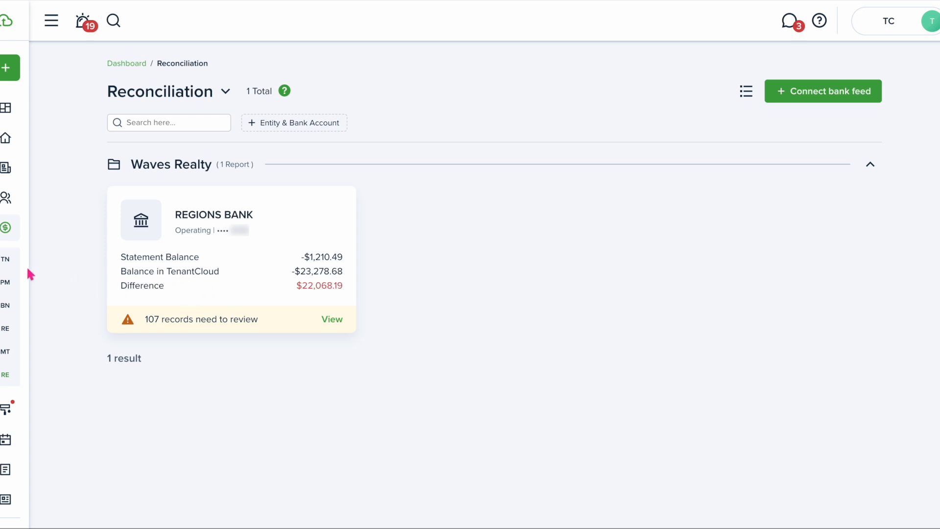
Open the list of service pros among the contacts.
mouse_move(22, 258)
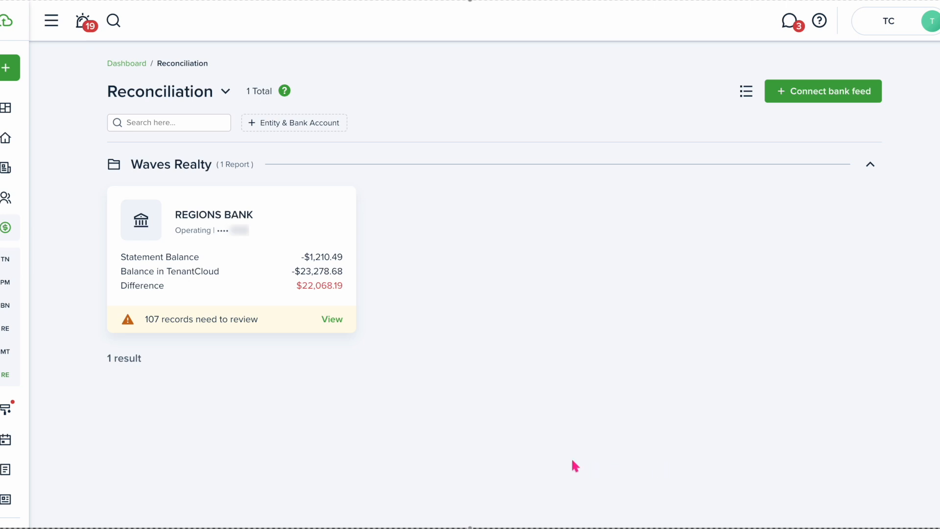
left_click(9, 198)
left_click(47, 276)
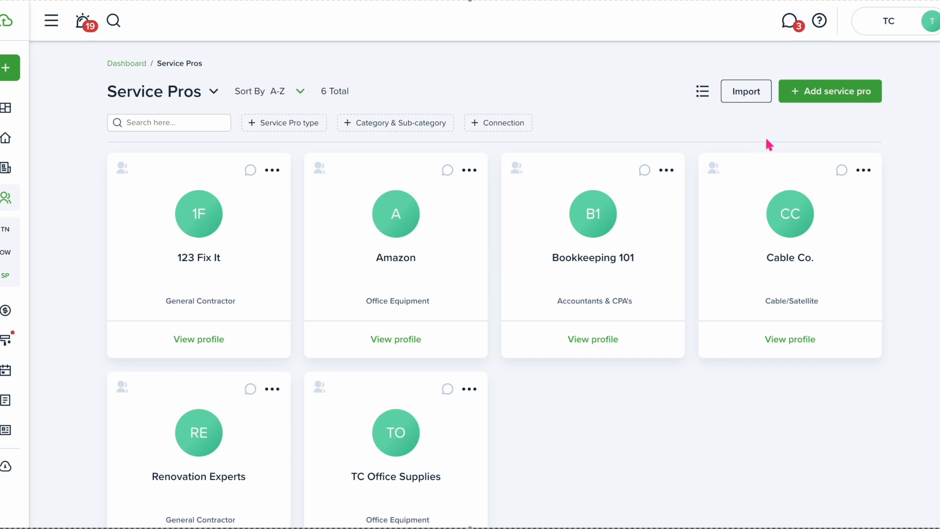
Review the fields for adding a new service pro and leave the form without creating one.
left_click(821, 94)
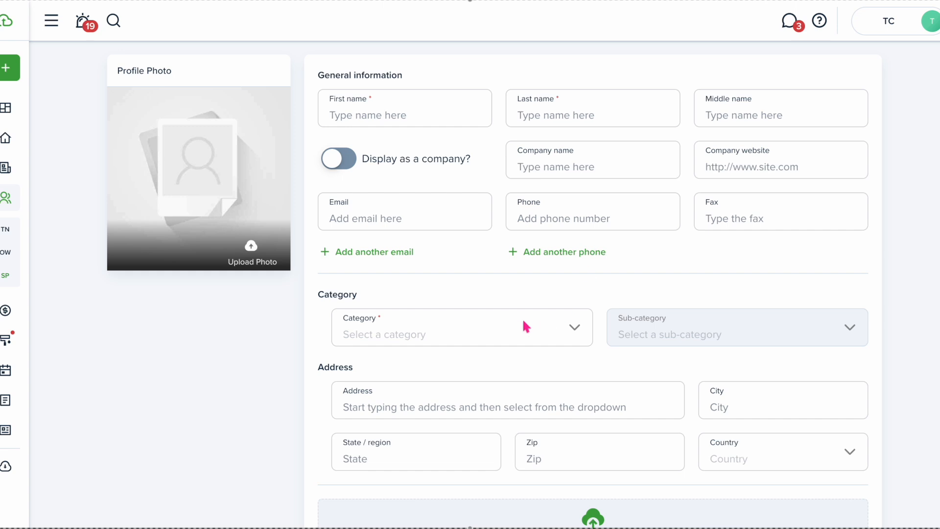
scroll(622, 333, "down", 3)
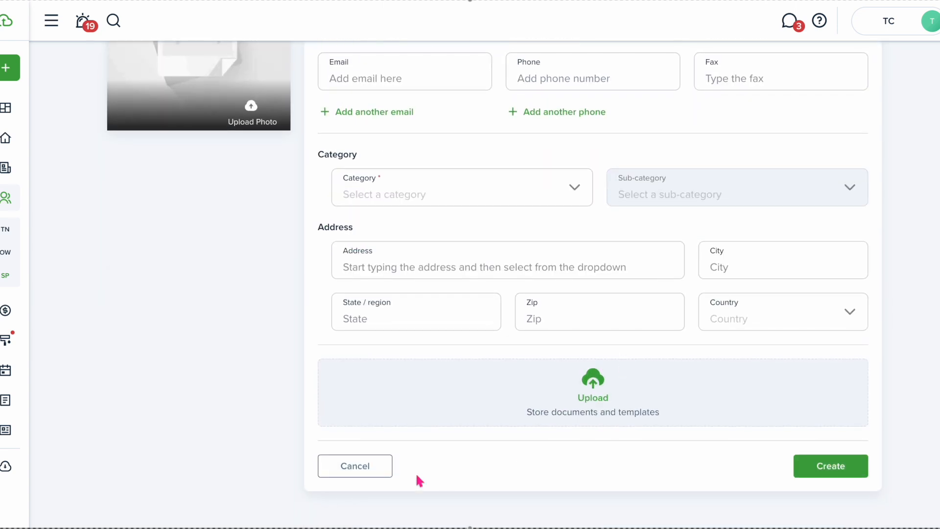
left_click(380, 466)
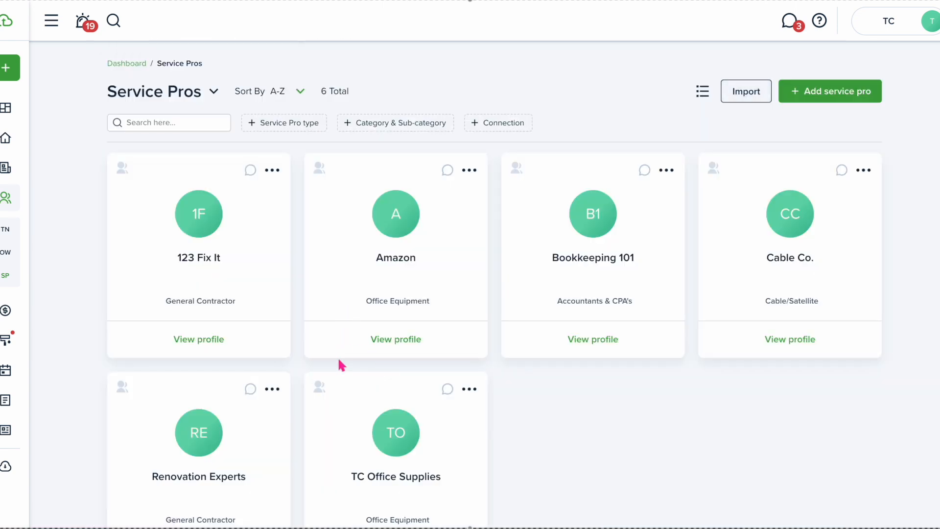
Start a property expense invoice from Amazon's service pro profile and set its category to Supplies / Lighting.
left_click(401, 342)
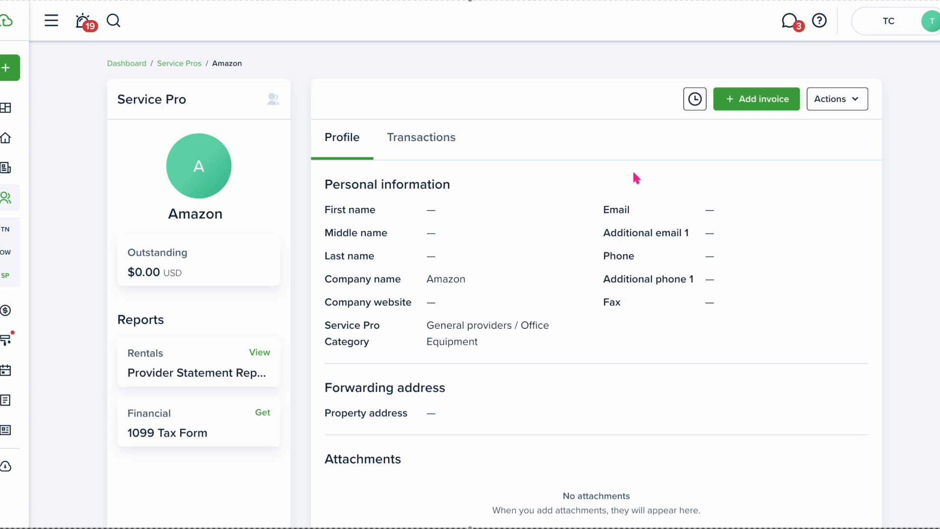
left_click(751, 107)
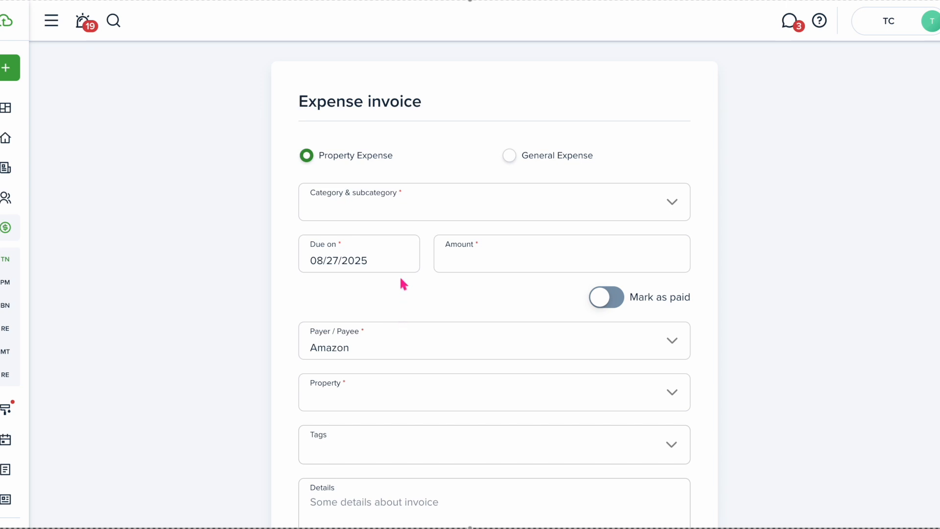
left_click(449, 202)
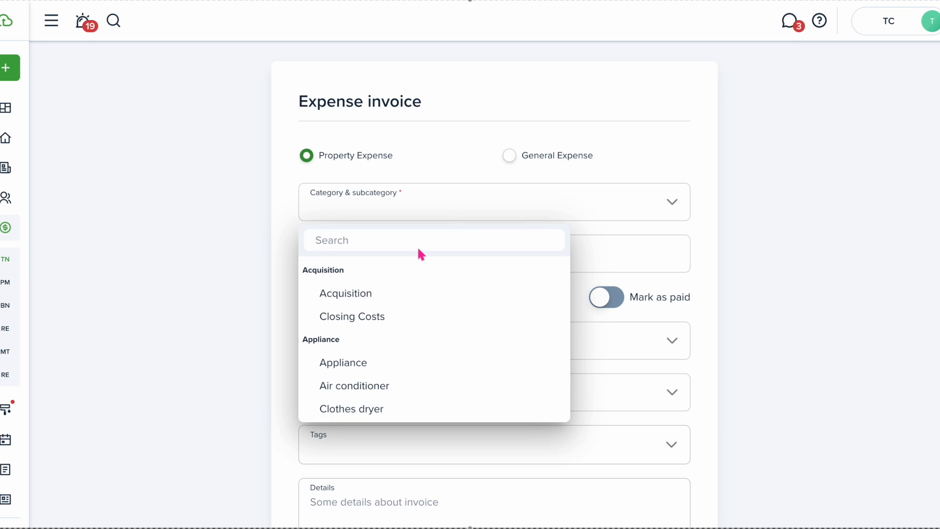
type("light")
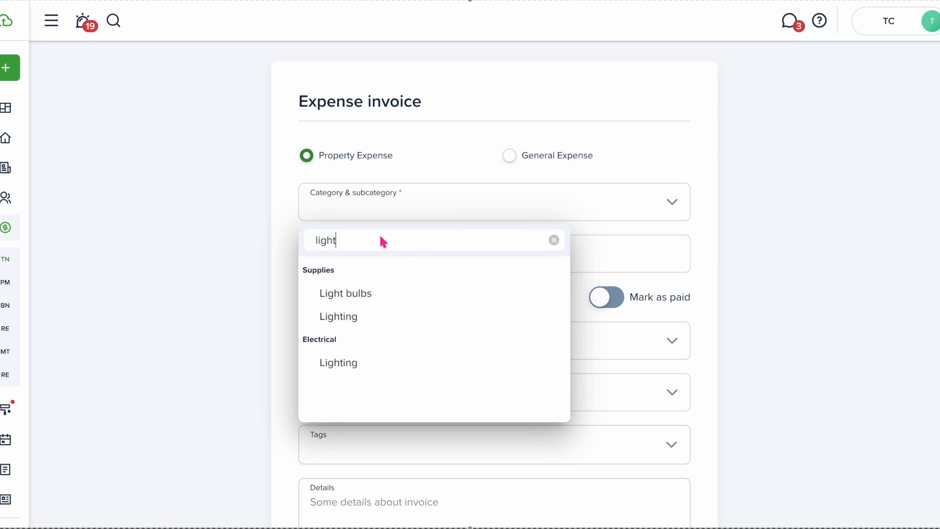
left_click(371, 317)
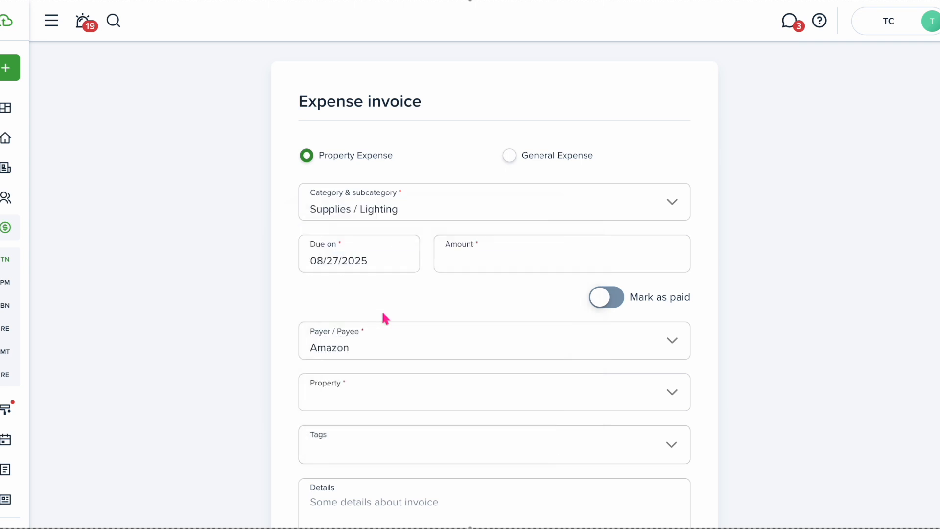
Set the invoice's due date to 04/22/2025 and its amount to $33.18, and mark it as paid.
left_click(369, 261)
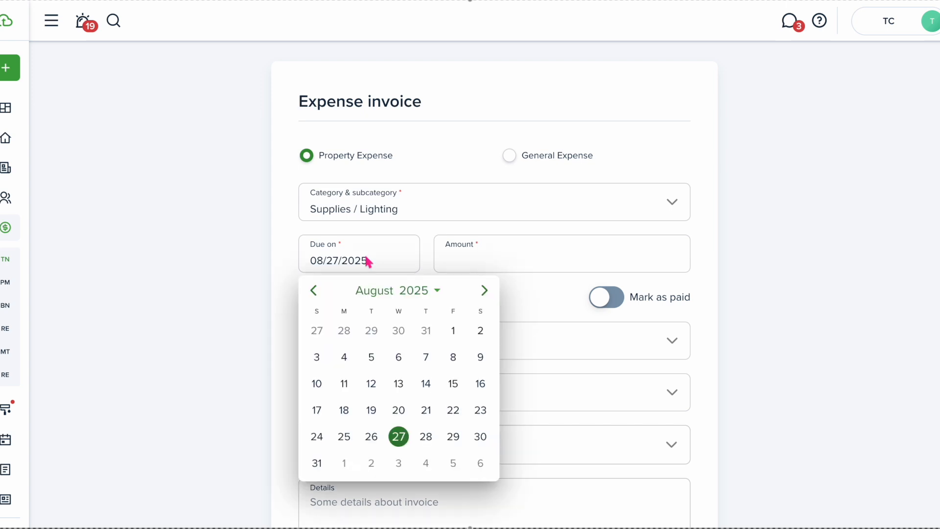
left_click(391, 294)
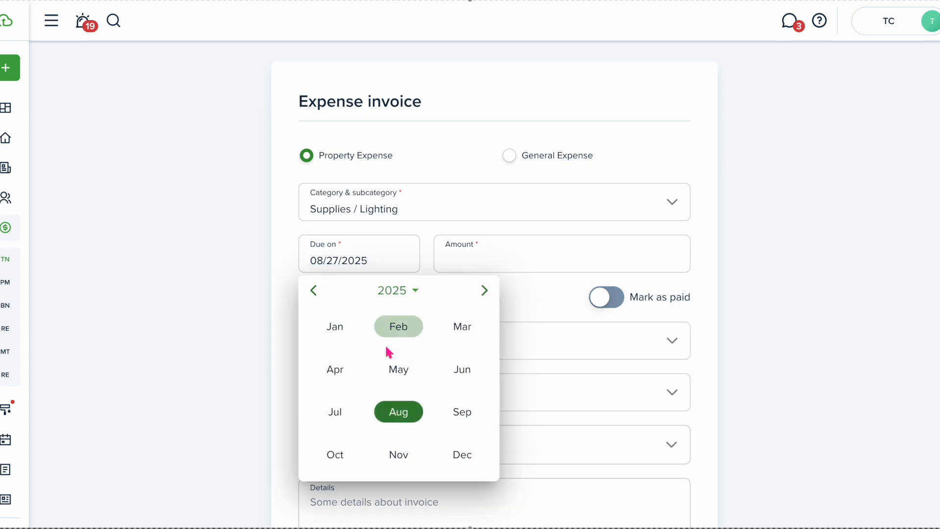
left_click(338, 374)
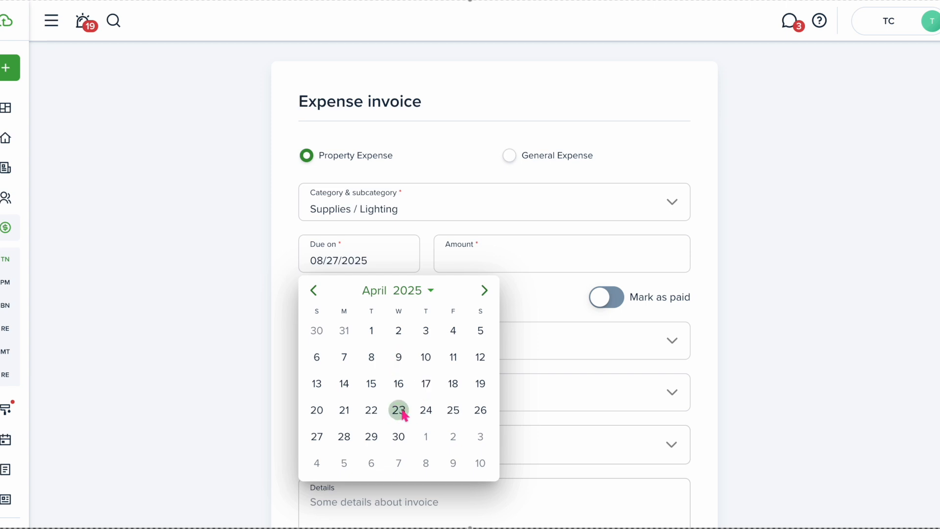
left_click(371, 410)
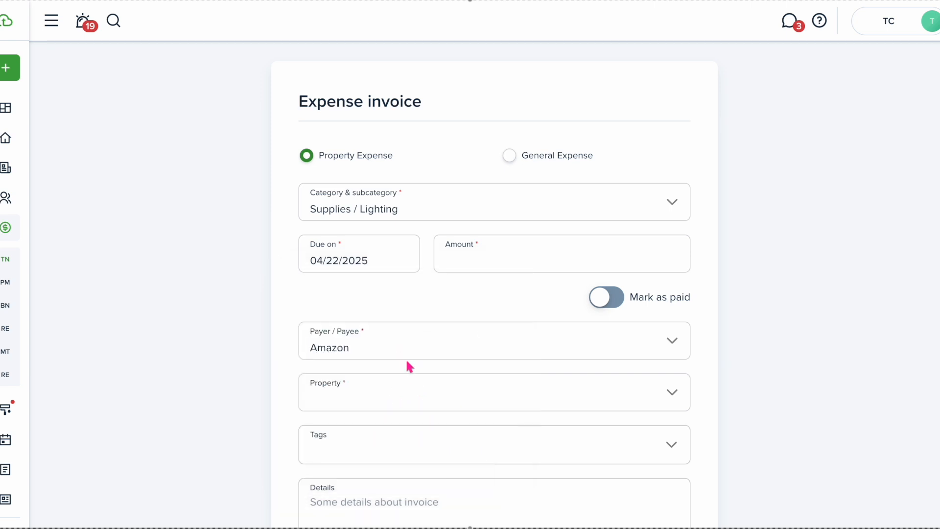
left_click(477, 263)
type("33.18")
left_click(613, 304)
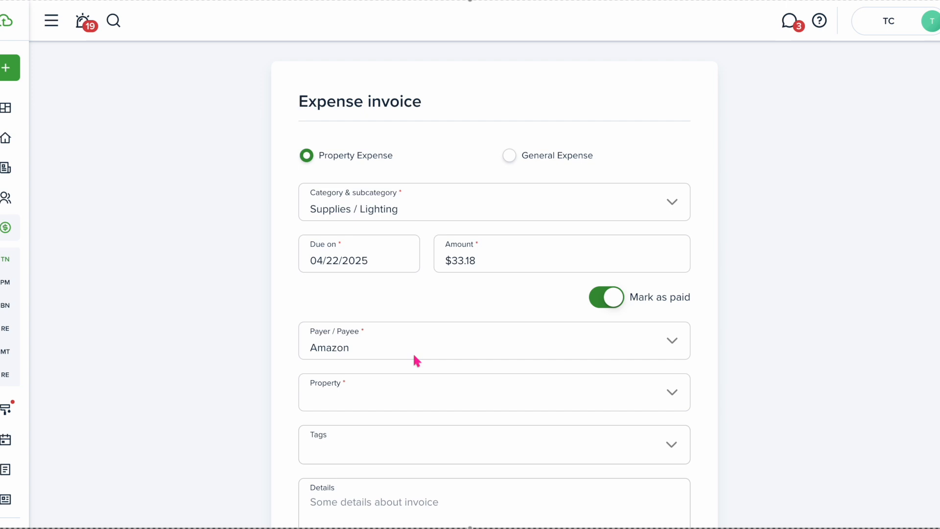
Assign the expense to Beach Duplex, unit 1, and tag it #renovations-2025.
mouse_move(22, 260)
left_click(506, 394)
left_click(375, 234)
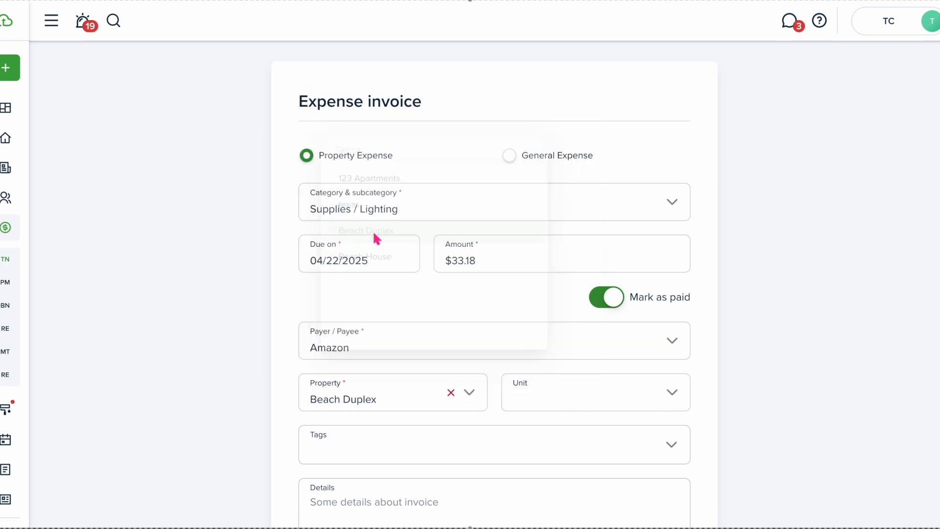
left_click(586, 386)
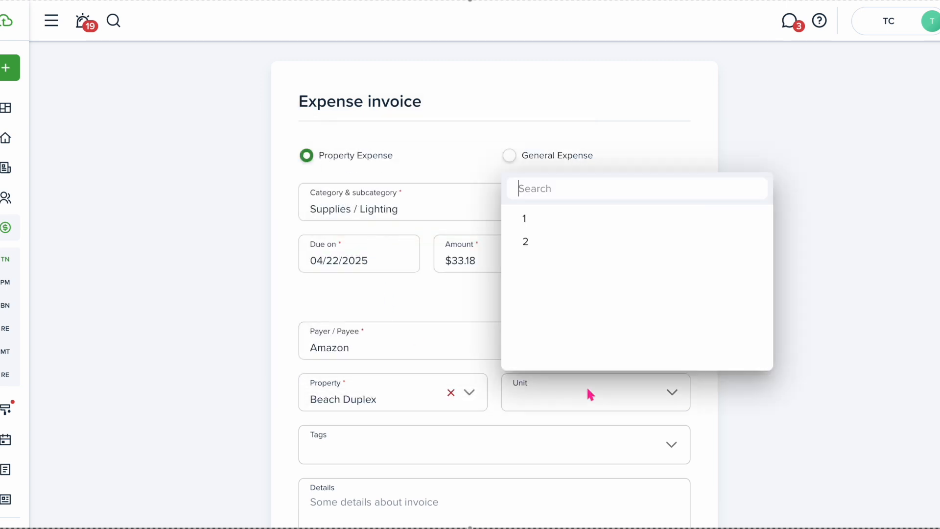
left_click(552, 229)
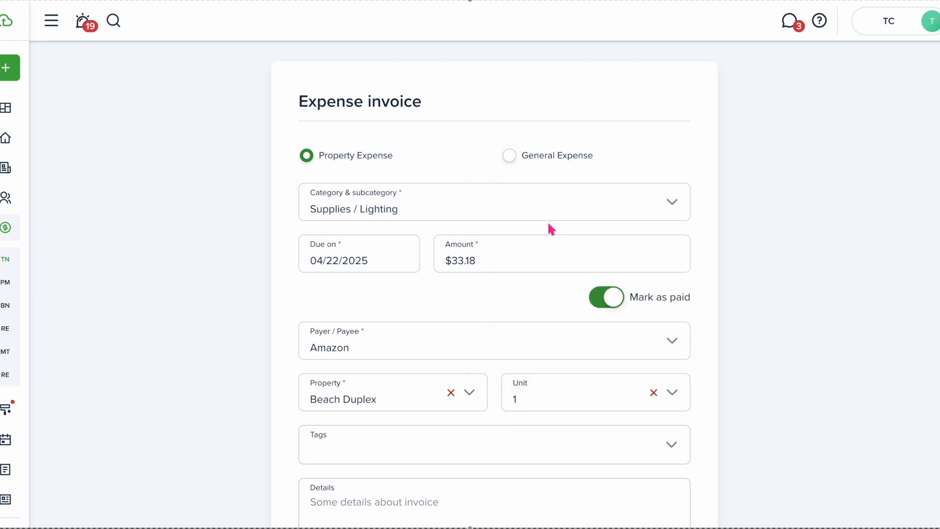
left_click(626, 450)
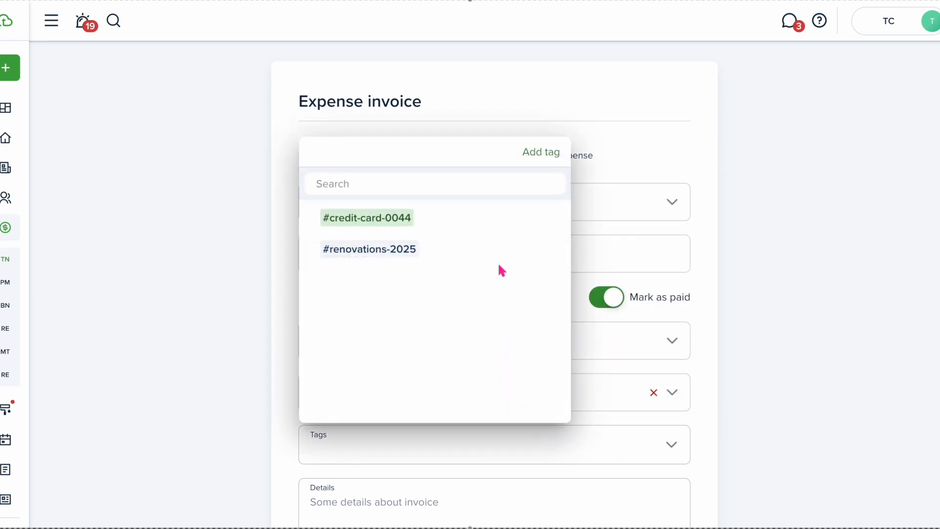
left_click(434, 258)
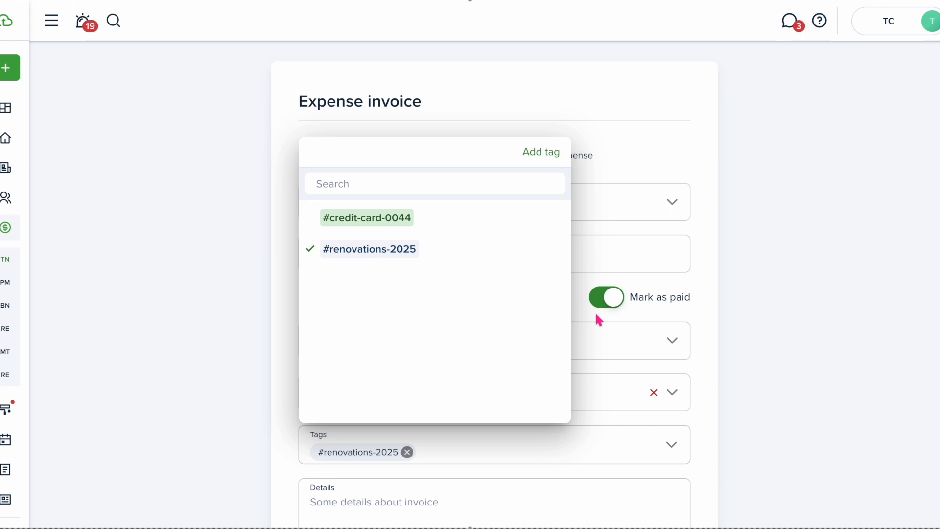
left_click(747, 351)
Create the expense invoice and confirm its payment from the Regions Bank operating account with ACH as the method.
scroll(748, 351, "down", 5)
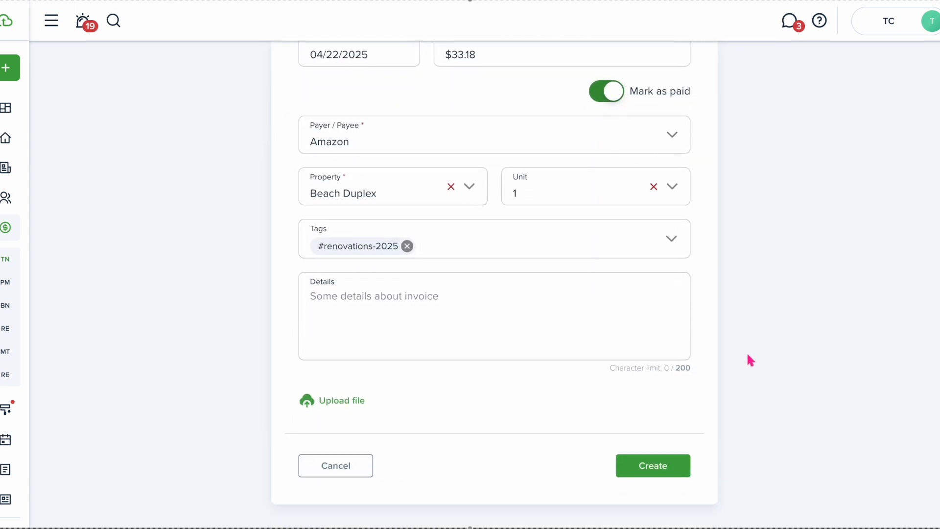
left_click(653, 434)
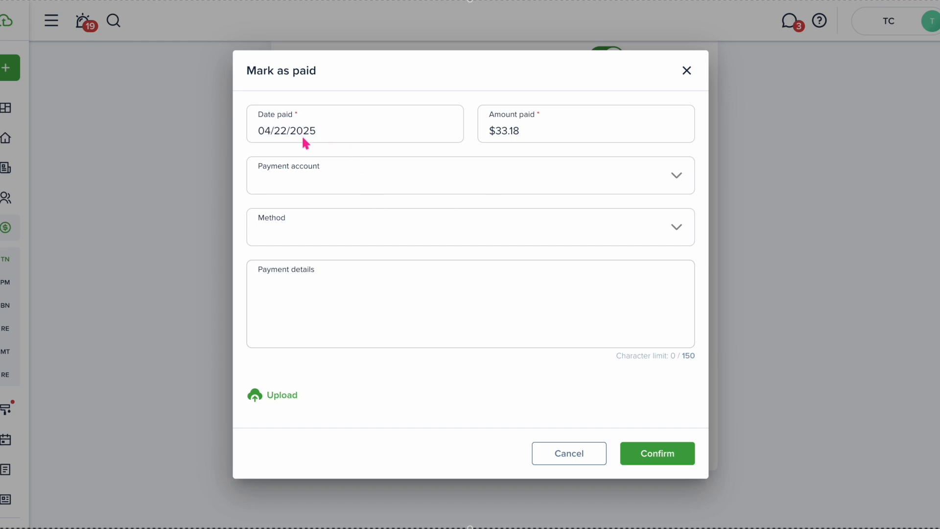
left_click(673, 185)
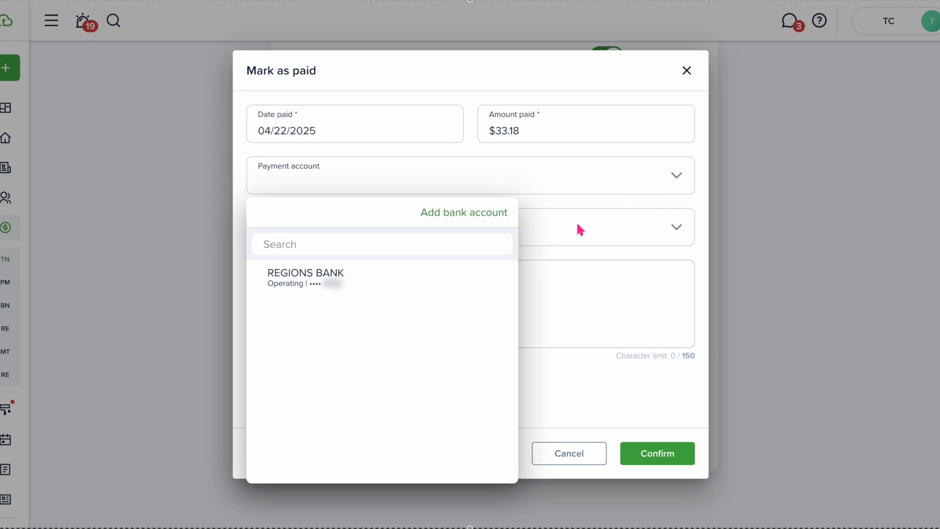
left_click(422, 284)
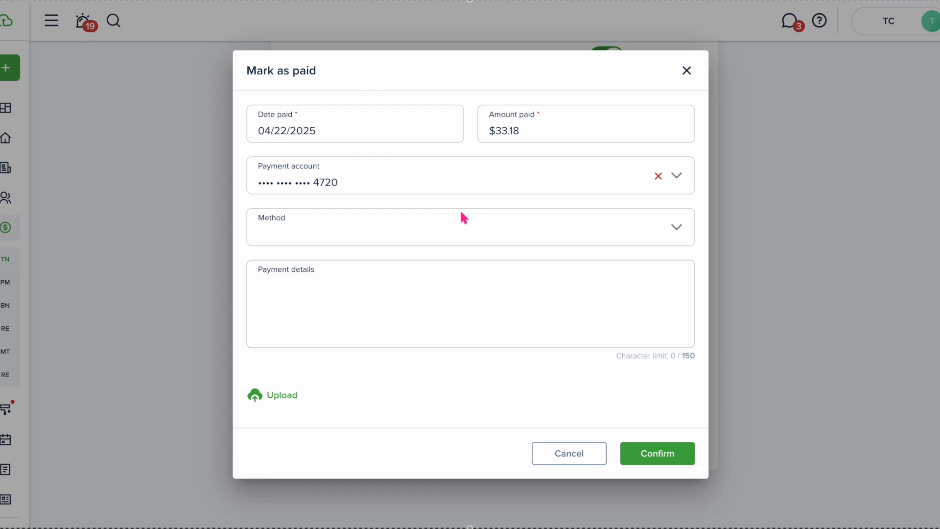
left_click(671, 226)
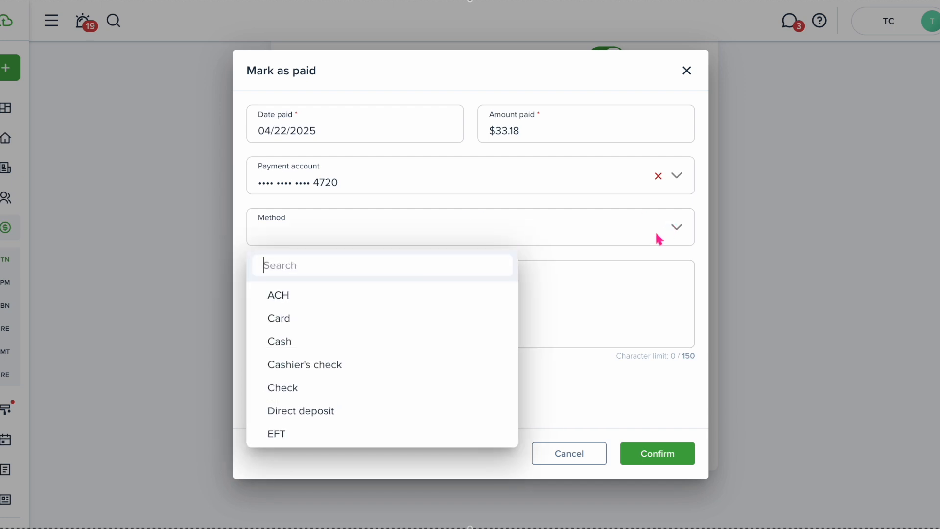
left_click(302, 300)
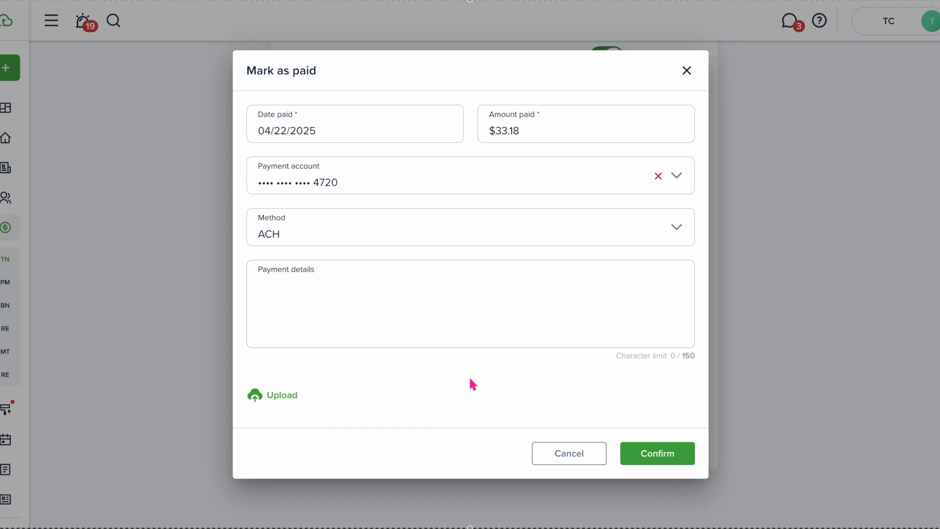
left_click(654, 454)
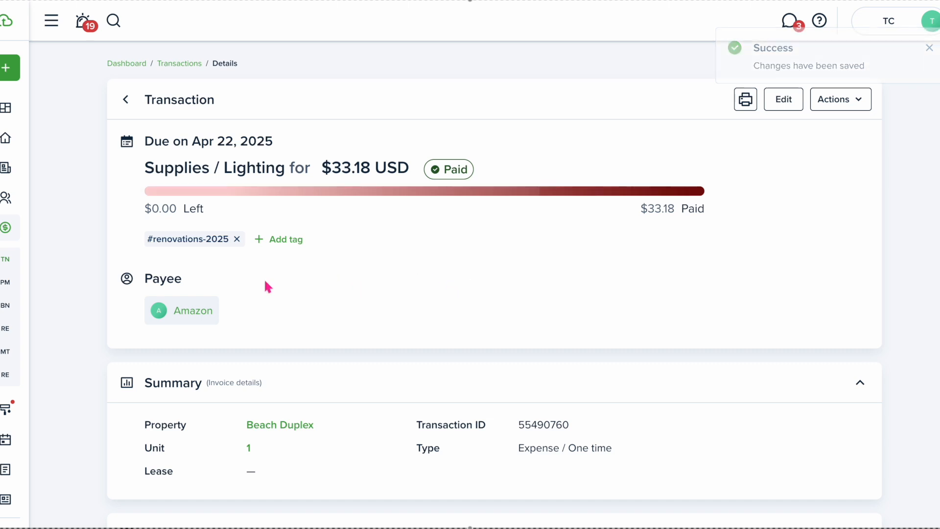
Open the accounting transactions, show only expenses, and review them back through the April 2025 Amazon entries.
mouse_move(24, 304)
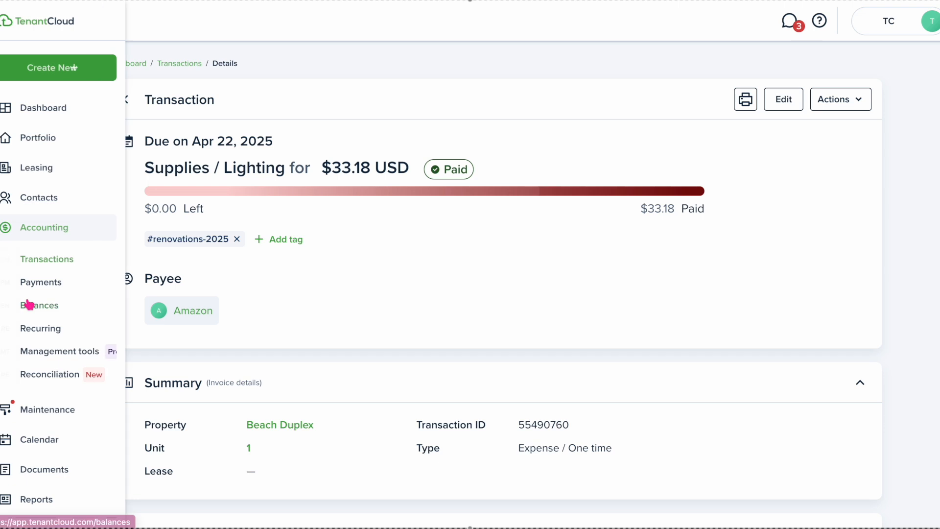
left_click(45, 263)
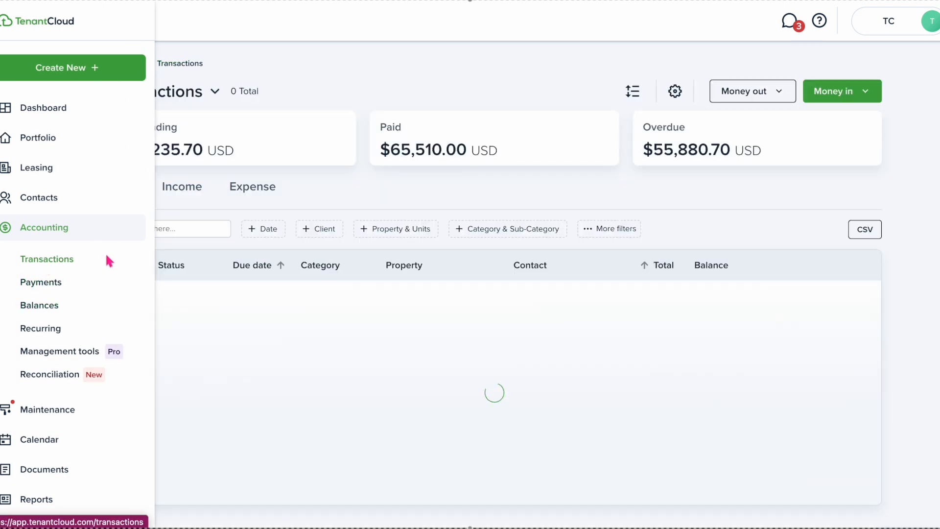
left_click(250, 194)
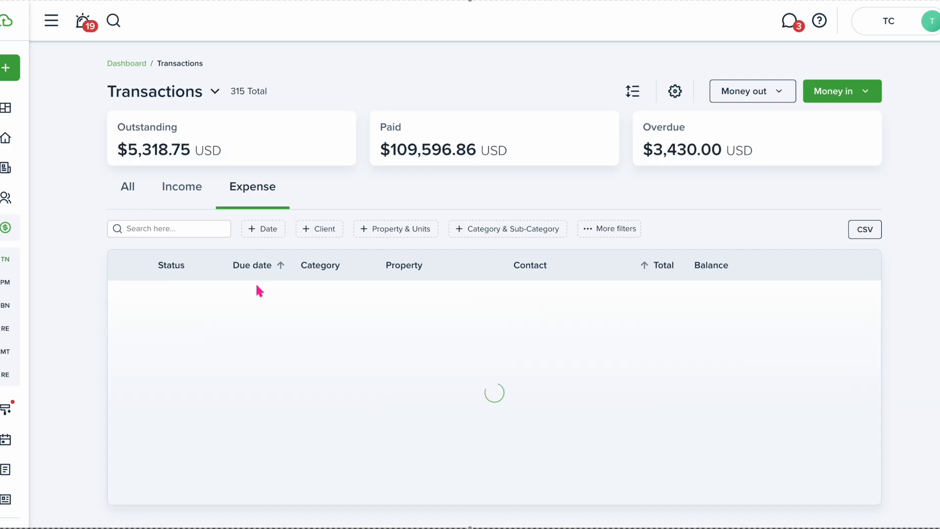
scroll(463, 358, "down", 15)
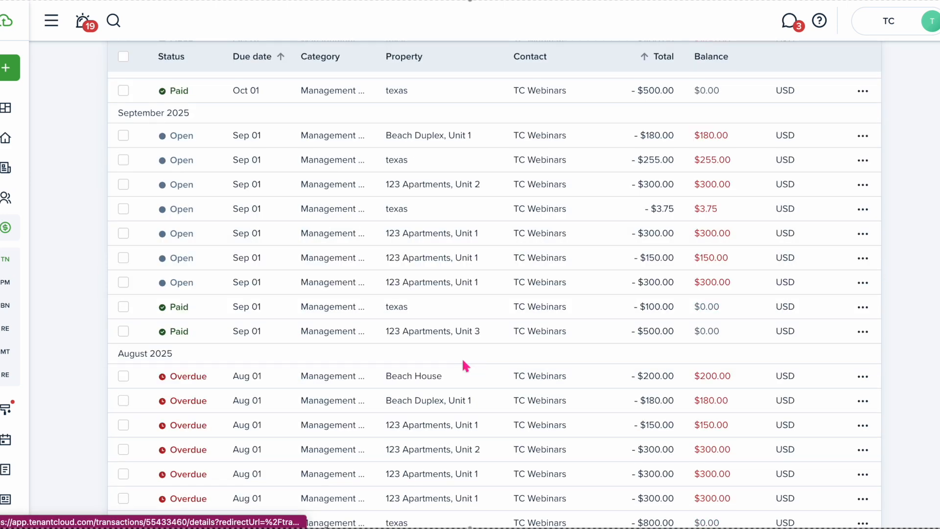
scroll(465, 365, "down", 10)
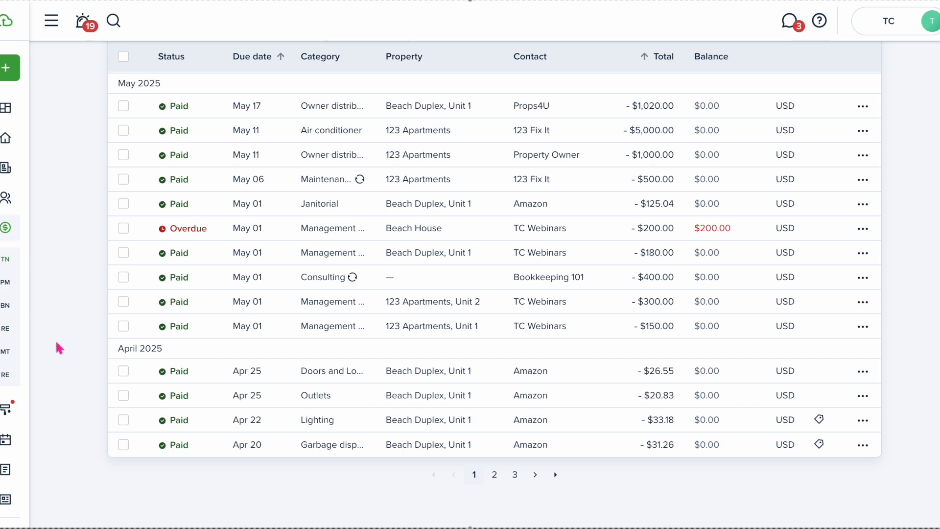
Open the Regions Bank operating account's statement in Reconciliation and look over its bank transactions to review.
mouse_move(20, 343)
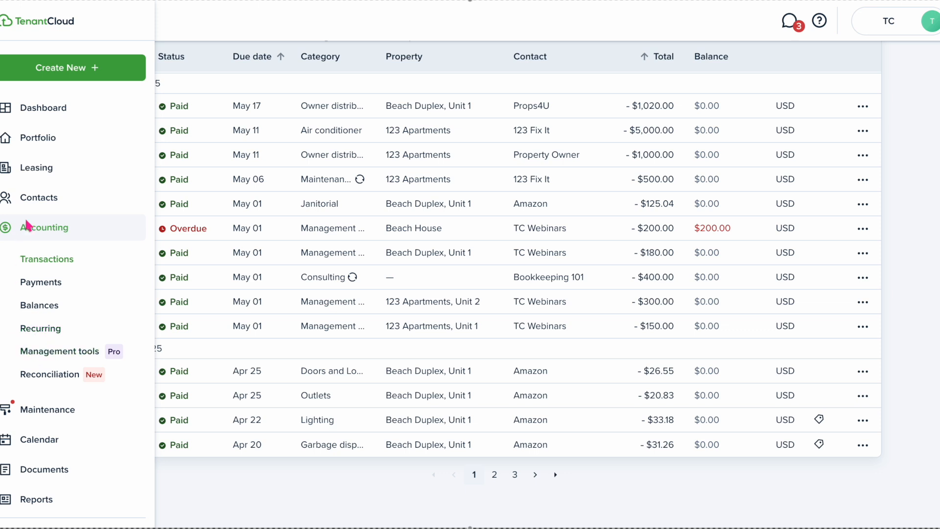
left_click(39, 375)
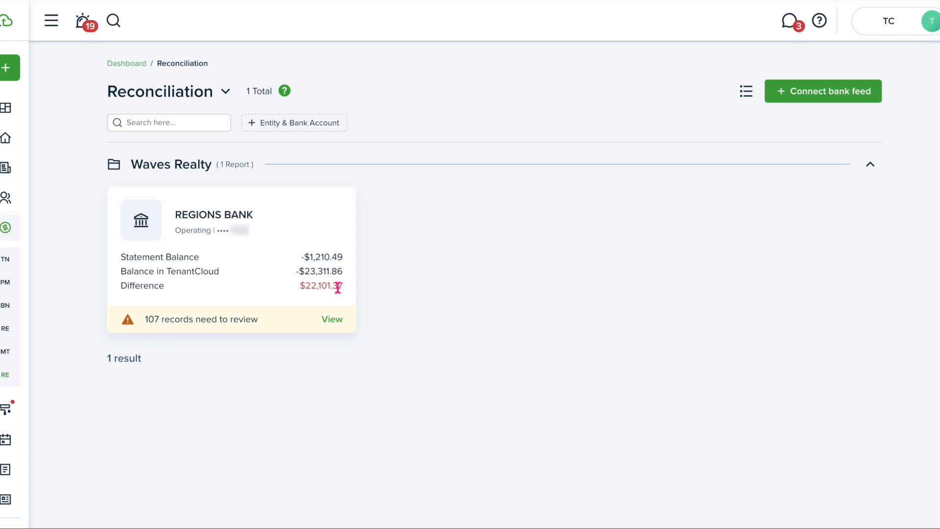
left_click(332, 320)
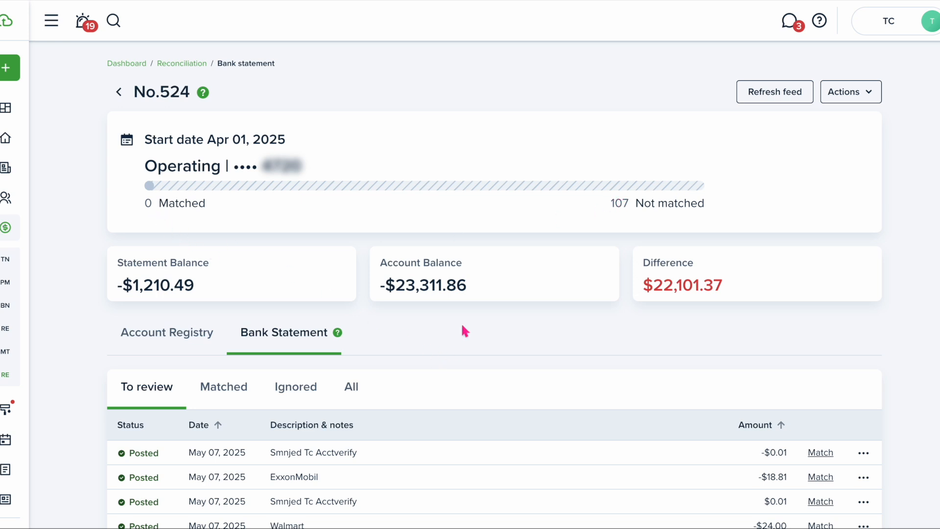
scroll(463, 328, "down", 5)
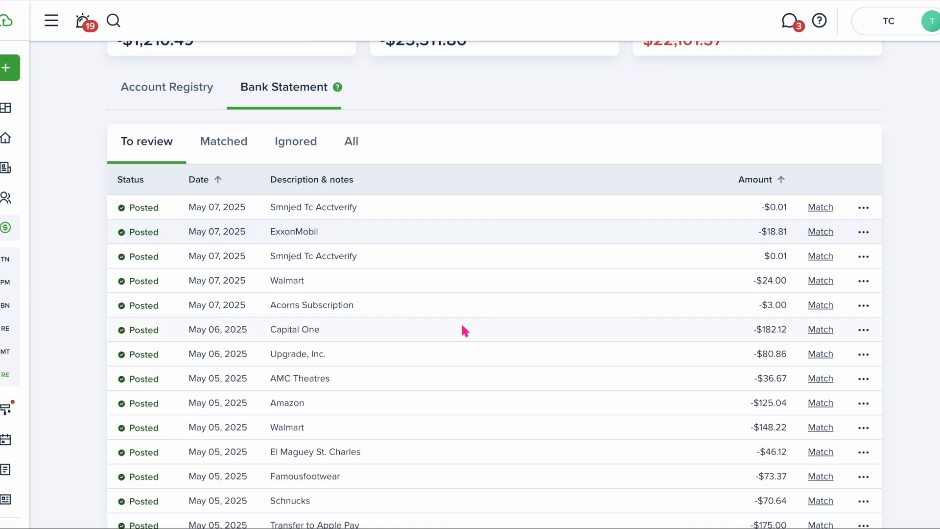
scroll(463, 327, "down", 2)
scroll(463, 327, "down", 1)
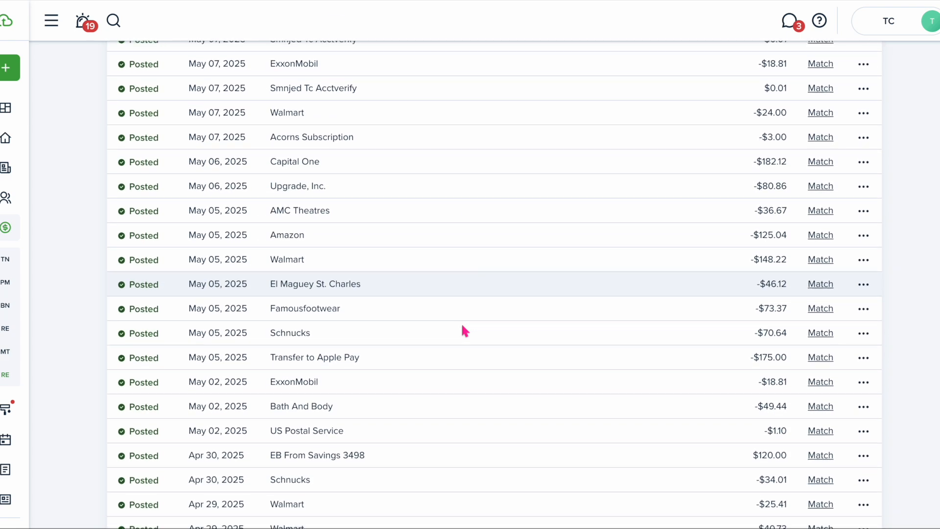
Match the May 05 Amazon bank charge of $125.04 to the Beach Duplex Janitorial payment, filtering payments from 04/30/2025 to 05/31/2025.
scroll(272, 253, "up", 1)
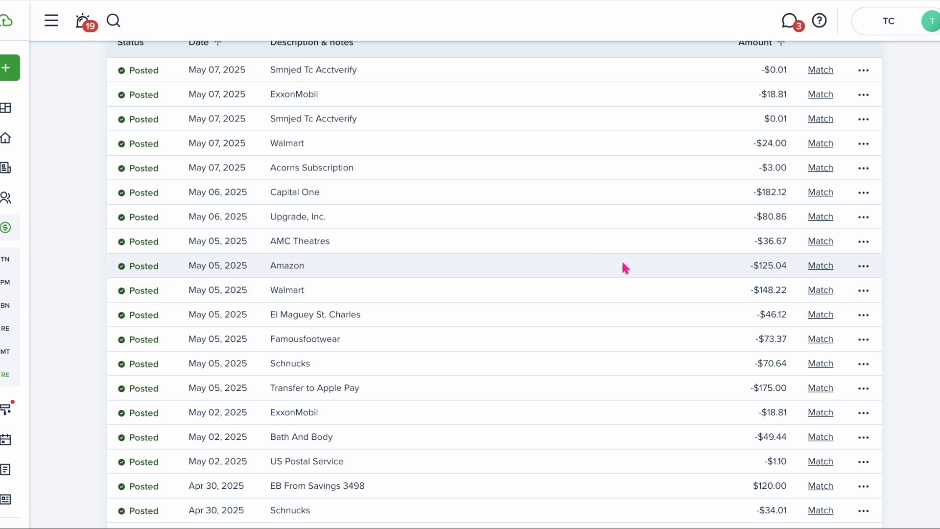
left_click(825, 267)
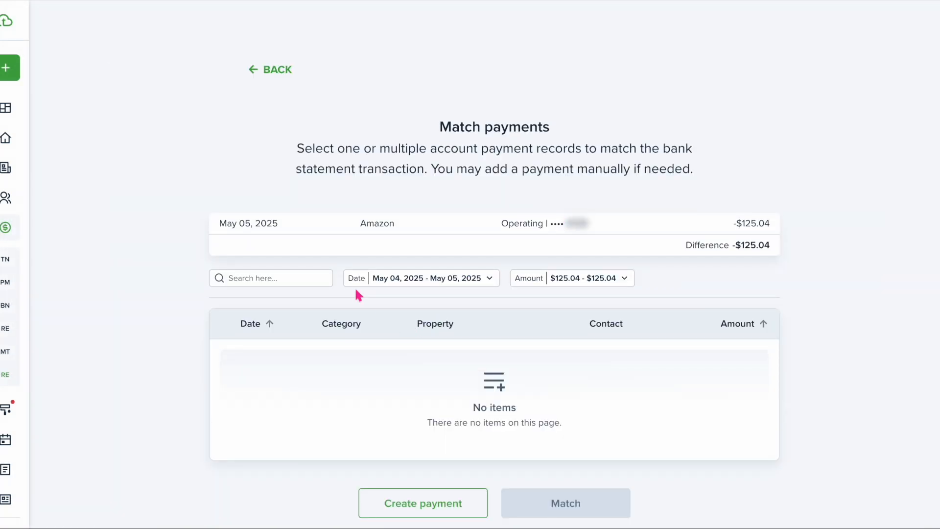
left_click(446, 282)
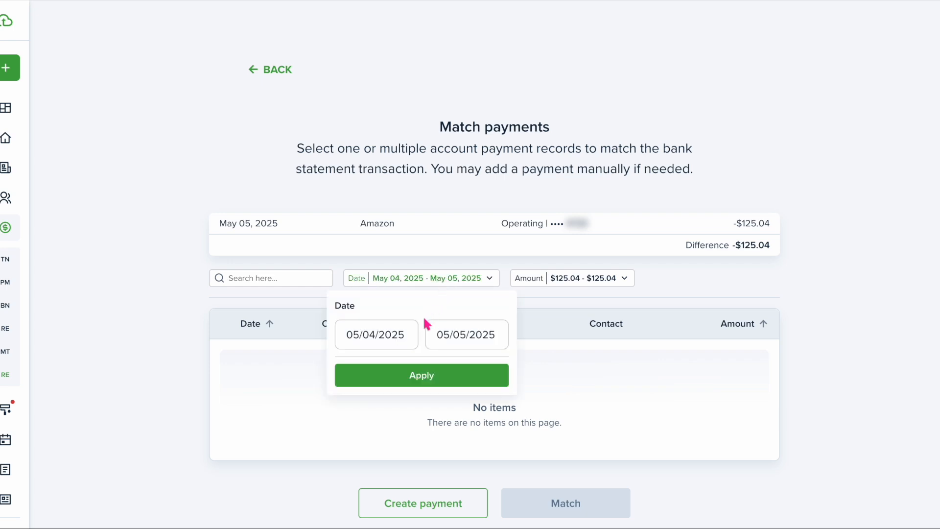
left_click(384, 336)
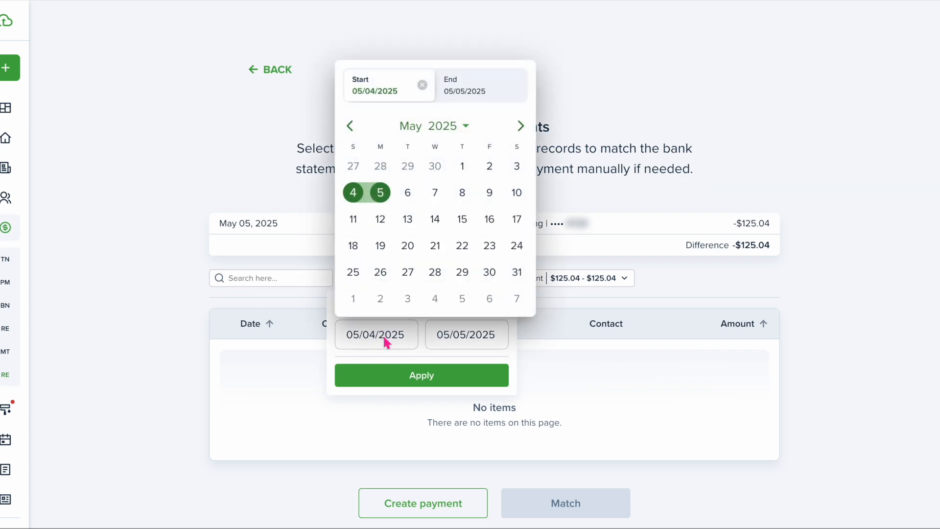
left_click(436, 167)
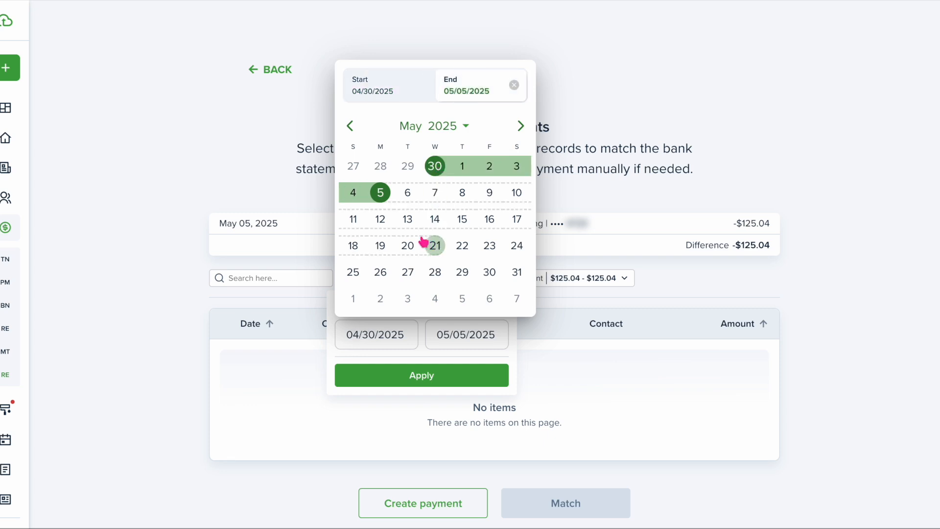
left_click(518, 273)
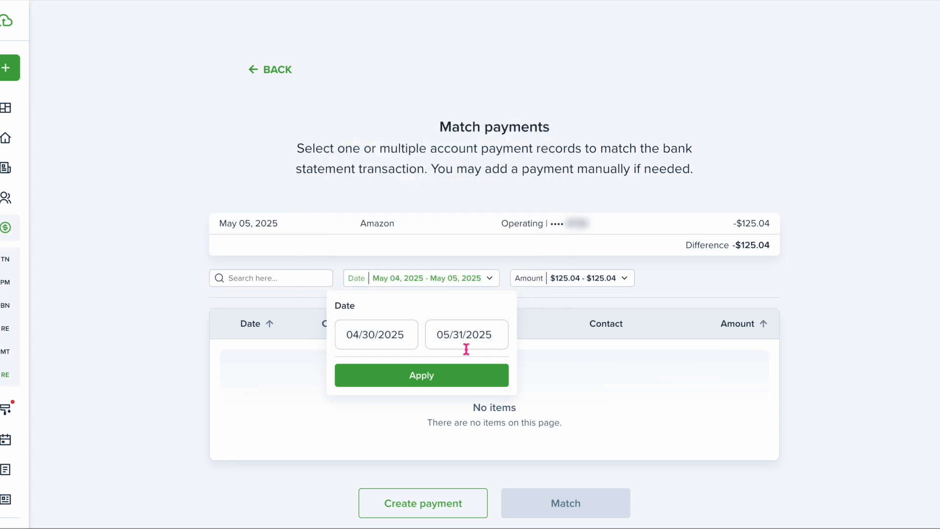
left_click(455, 372)
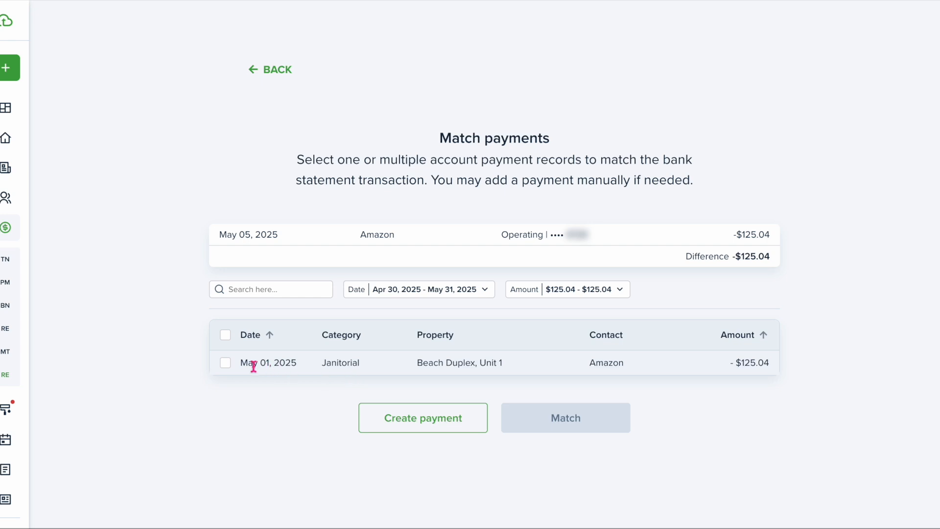
left_click(226, 363)
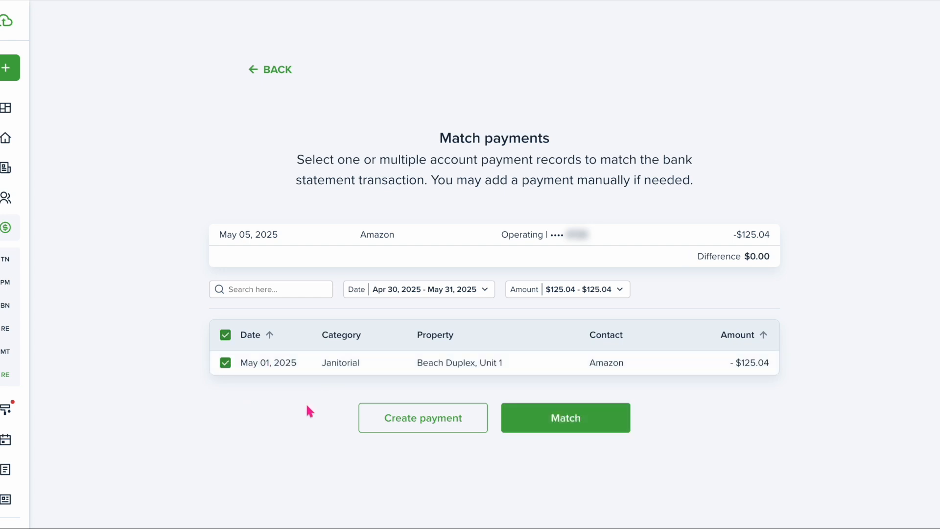
left_click(558, 423)
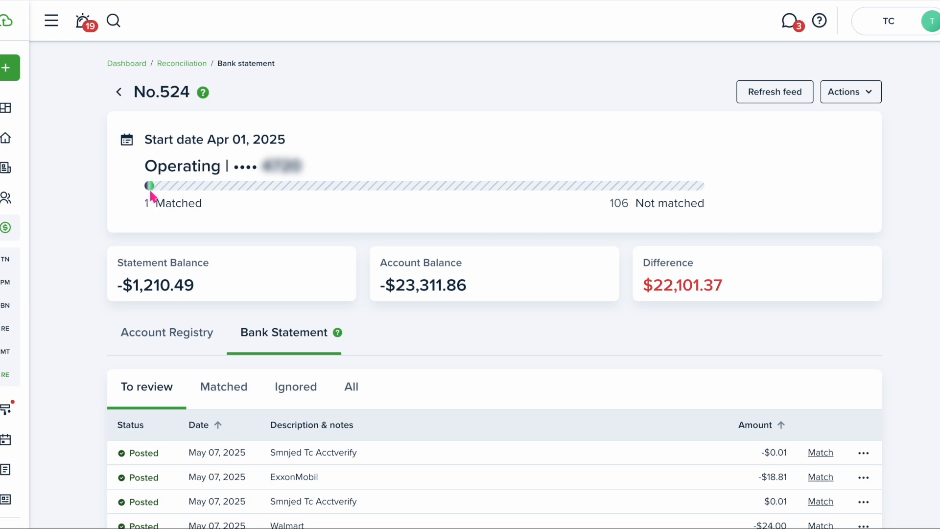
Start payment matching for the Apr 28, 2025 Amazon charge of $31.26 on the bank statement.
scroll(442, 295, "down", 1)
scroll(442, 294, "down", 3)
scroll(442, 295, "down", 8)
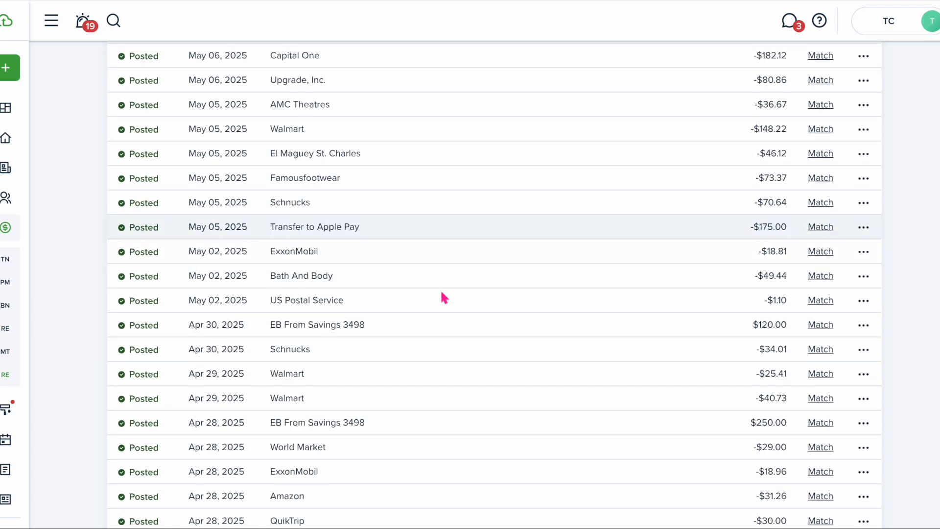
scroll(442, 292, "down", 3)
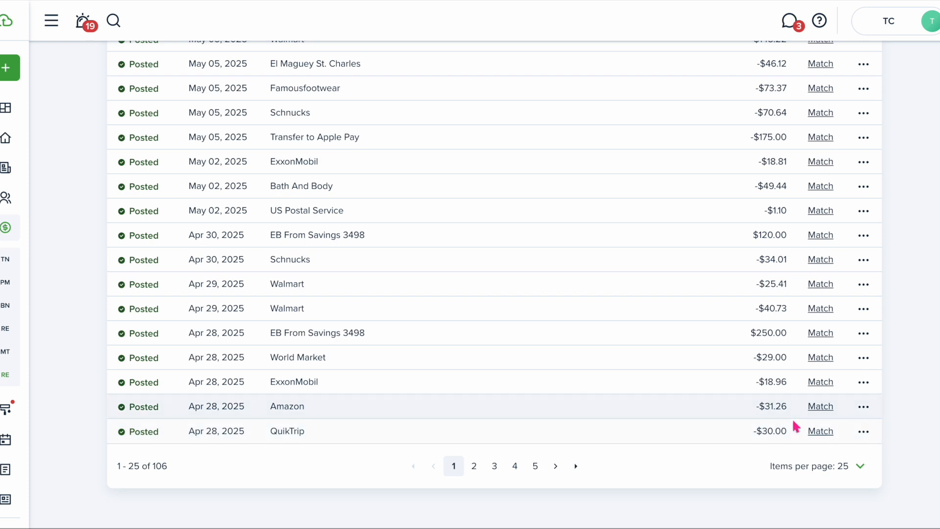
left_click(822, 407)
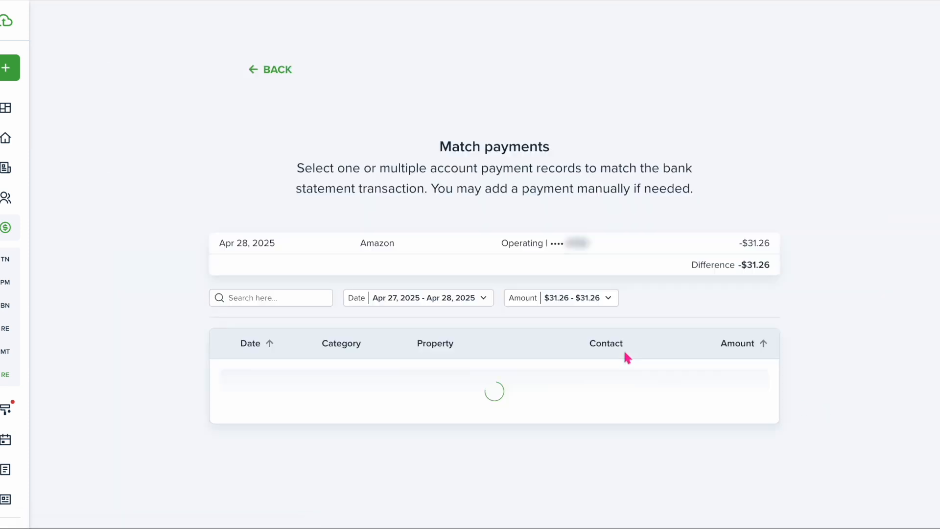
Filter the payments from 04/01/2025 to 04/30/2025 and match the charge to the Beach Duplex Garbage disposal payment.
left_click(360, 279)
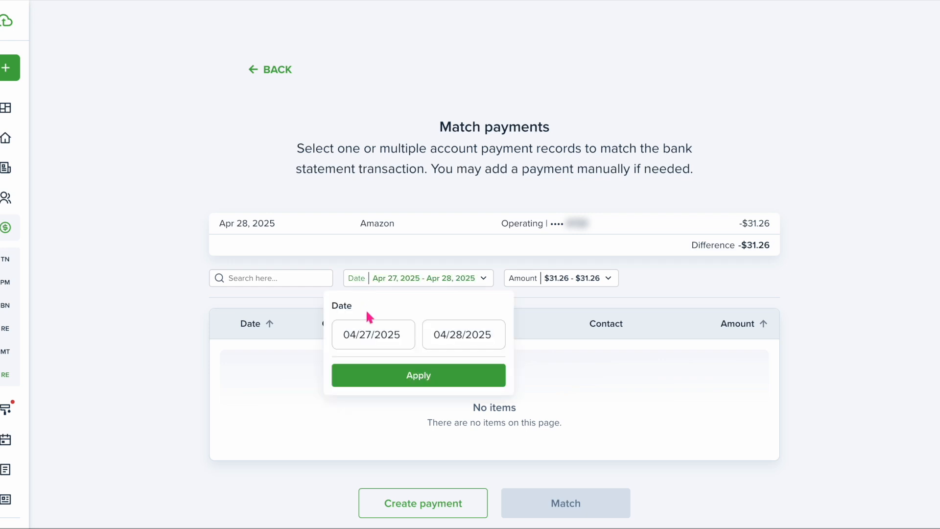
left_click(376, 334)
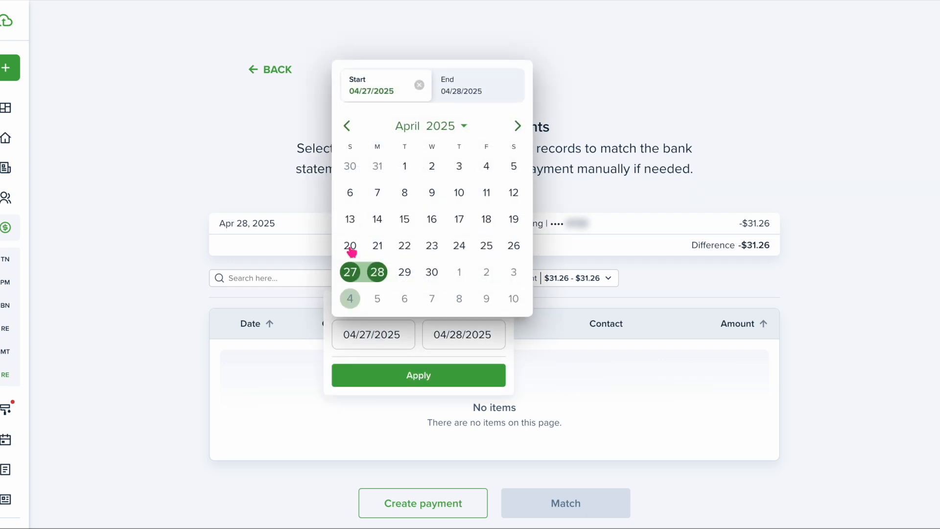
left_click(405, 168)
left_click(432, 272)
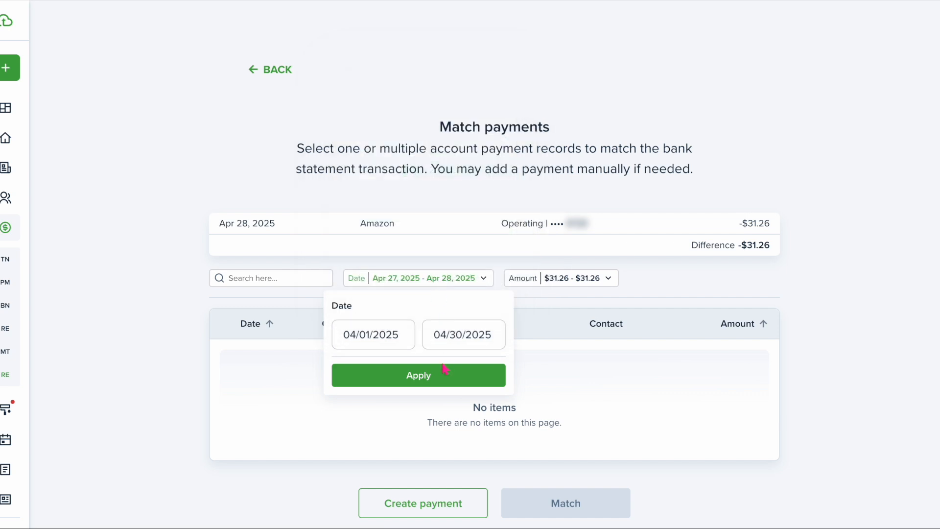
left_click(446, 375)
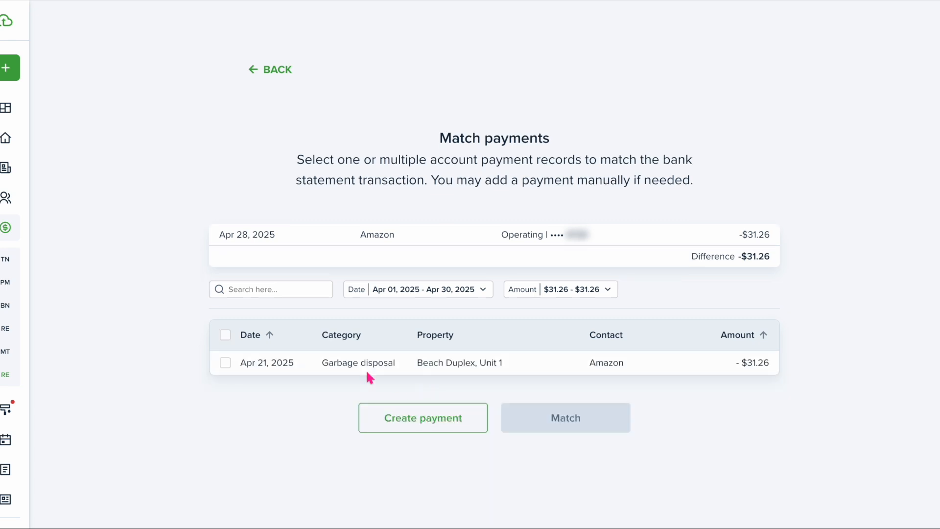
left_click(226, 363)
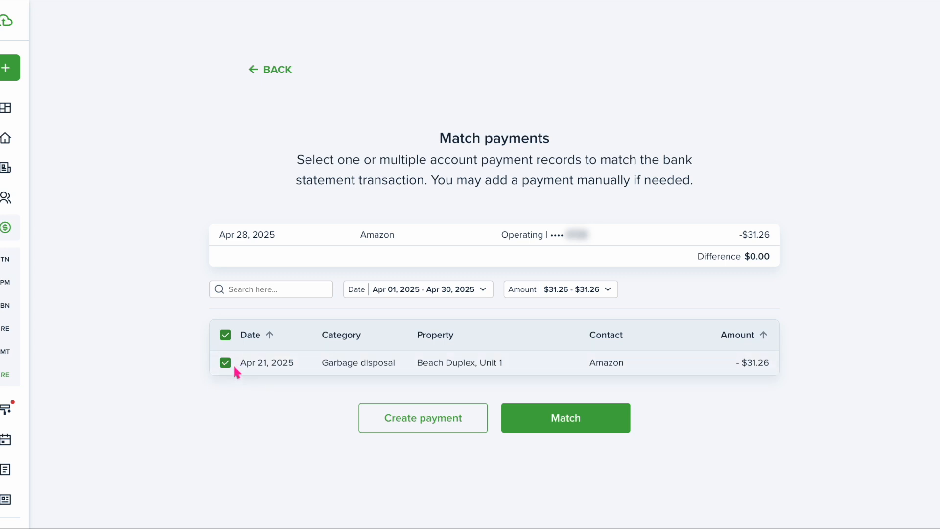
left_click(568, 426)
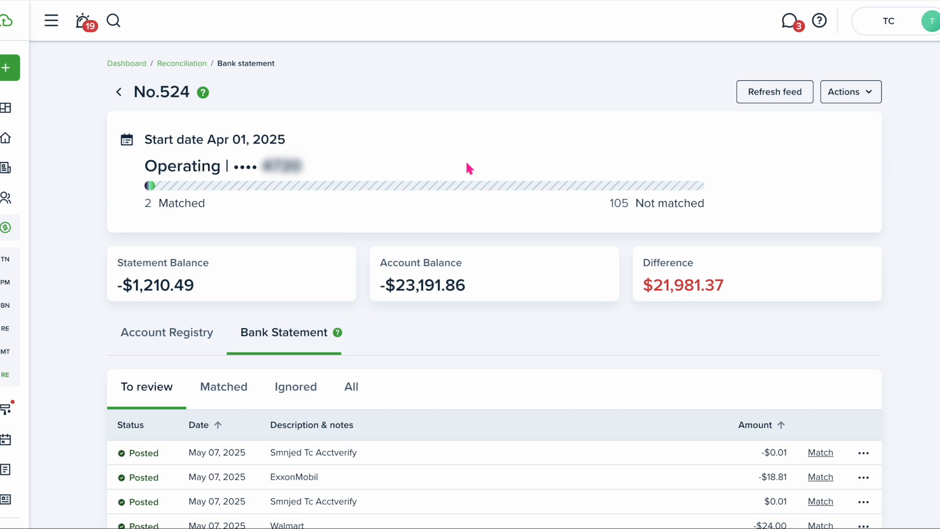
Start payment matching for the Apr 30, 2025 savings transfer of $120.00 on the bank statement.
scroll(466, 164, "down", 6)
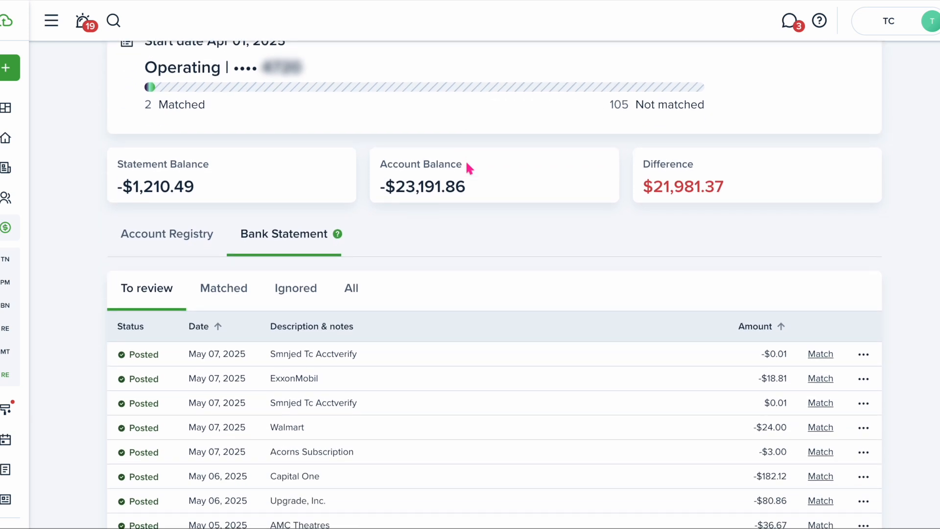
scroll(467, 165, "down", 5)
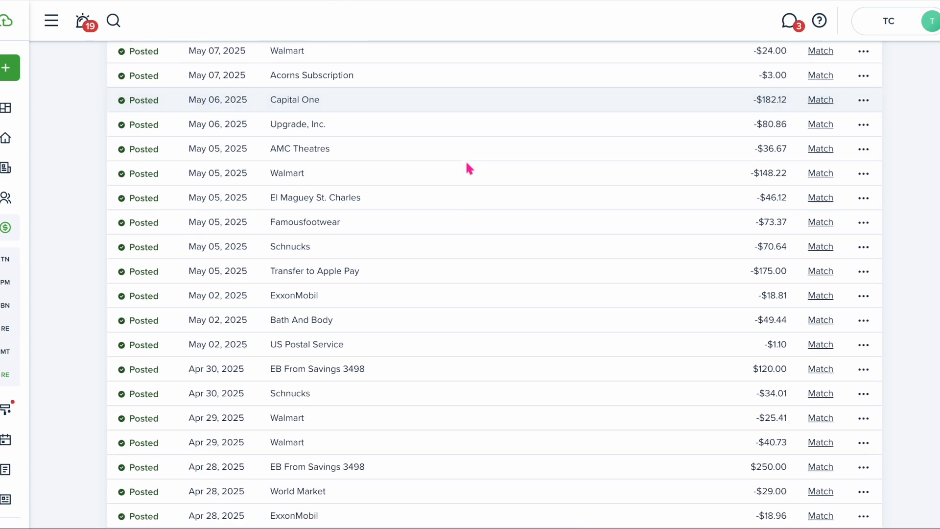
scroll(467, 164, "down", 1)
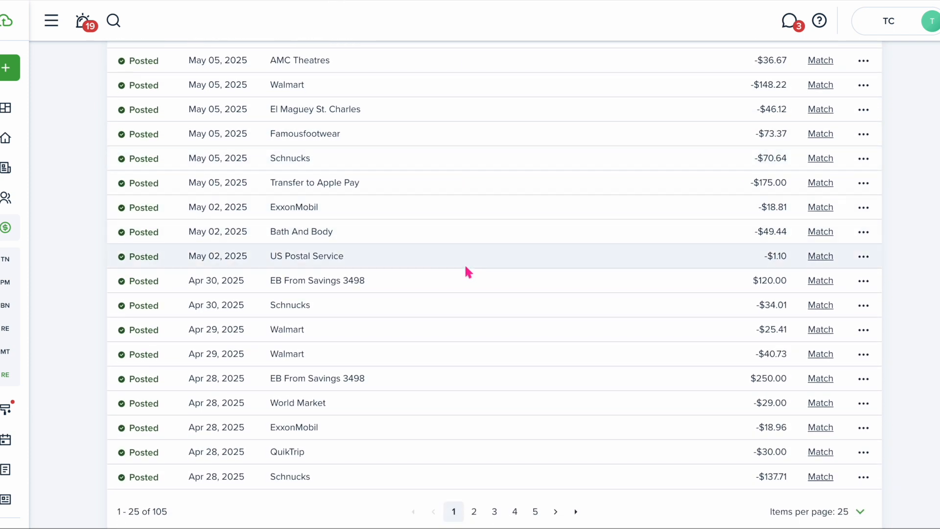
left_click(820, 281)
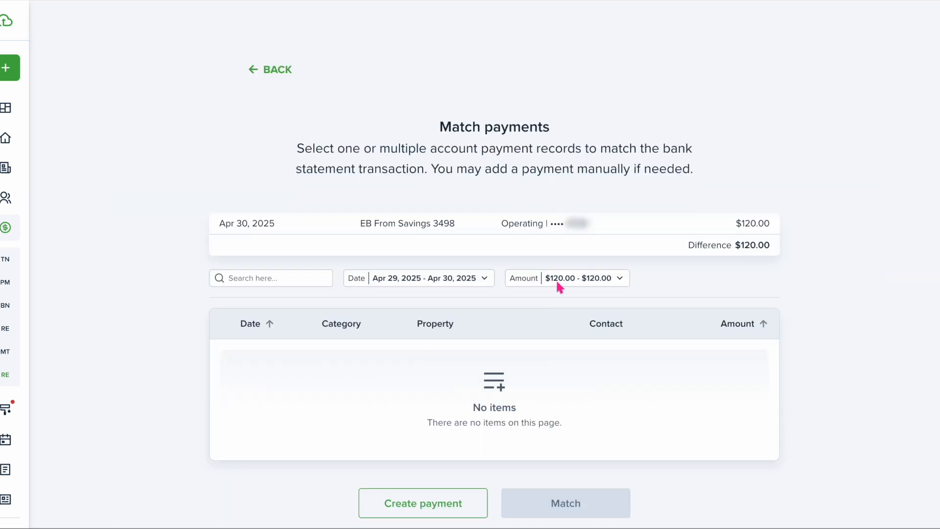
Set the payment amount filter to a range of $60.00 to $120.00 for the savings transfer.
left_click(523, 282)
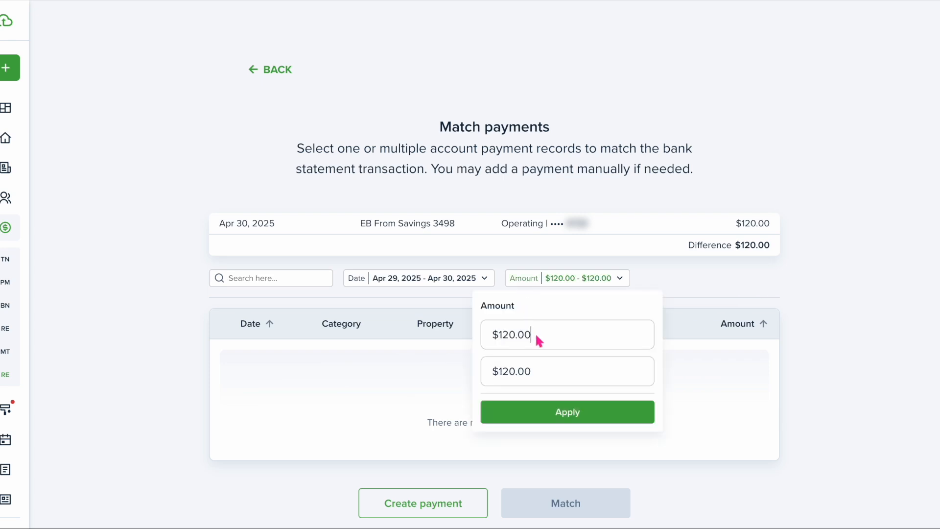
left_click_drag(534, 335, 500, 338)
type("60")
left_click_drag(534, 377, 497, 372)
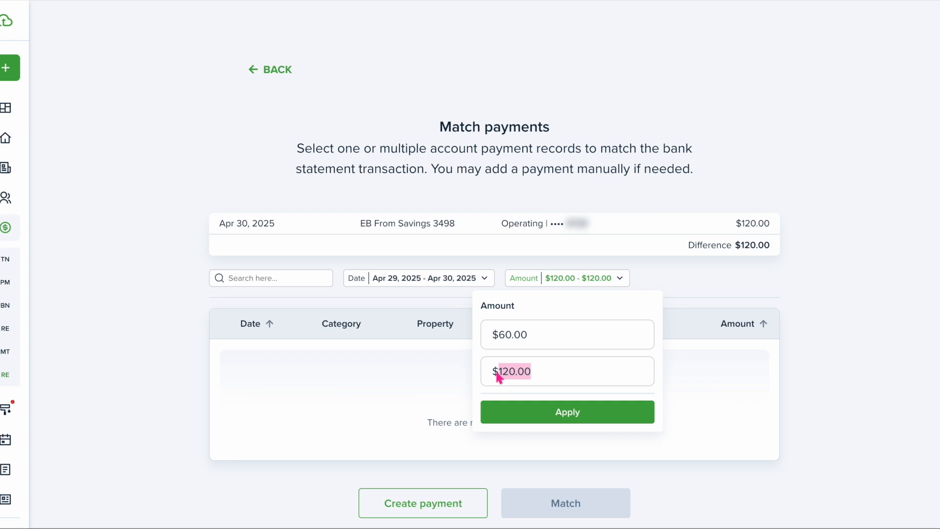
type("120")
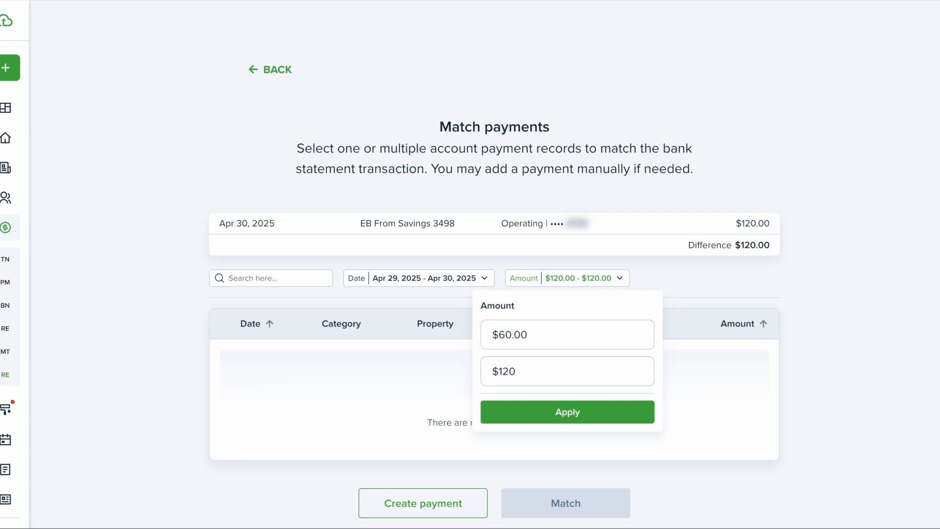
left_click(527, 412)
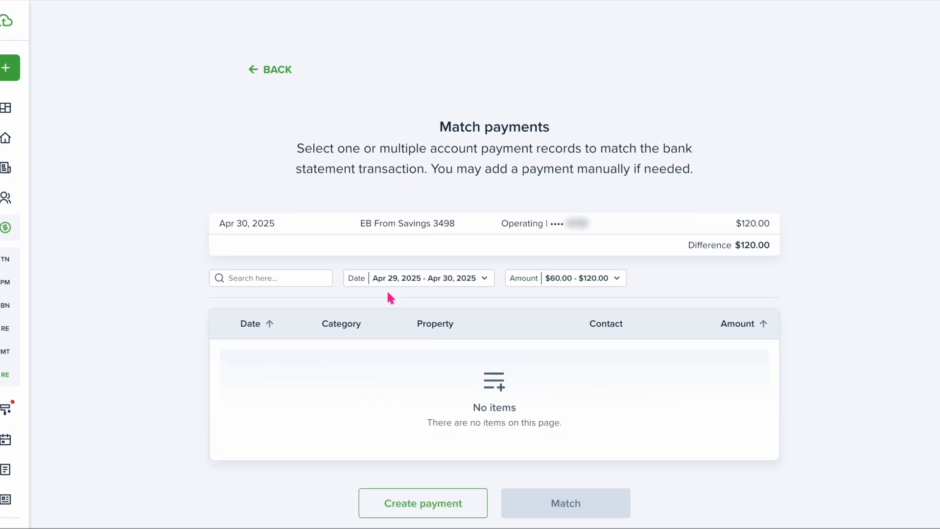
Filter the payments from 04/01/2025 to 04/30/2025 and match the transfer to the Beach Duplex Parking permit and Application fee payments.
left_click(387, 278)
left_click(380, 337)
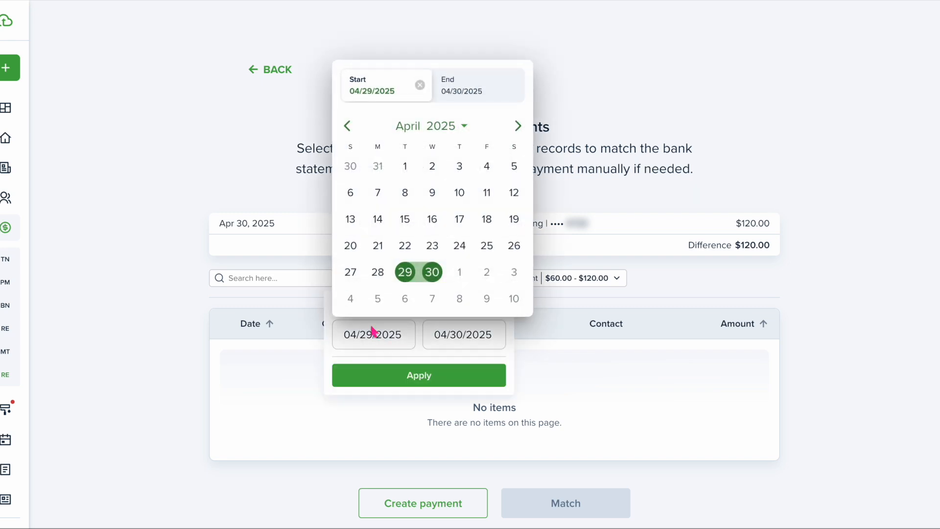
left_click(405, 166)
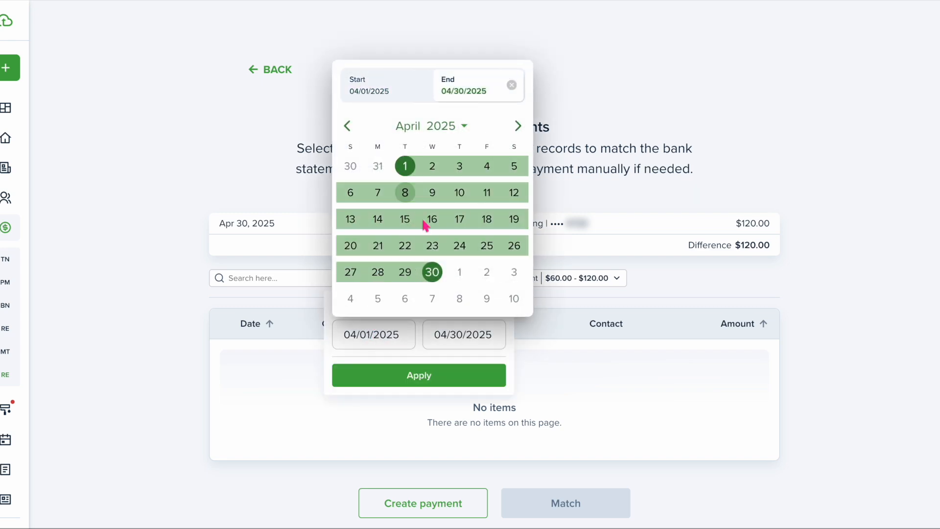
left_click(432, 272)
left_click(442, 377)
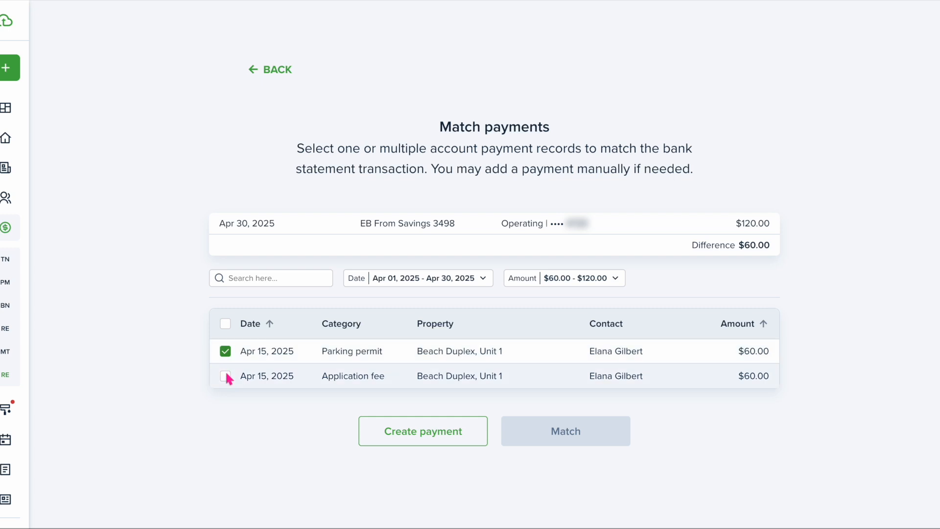
left_click(226, 377)
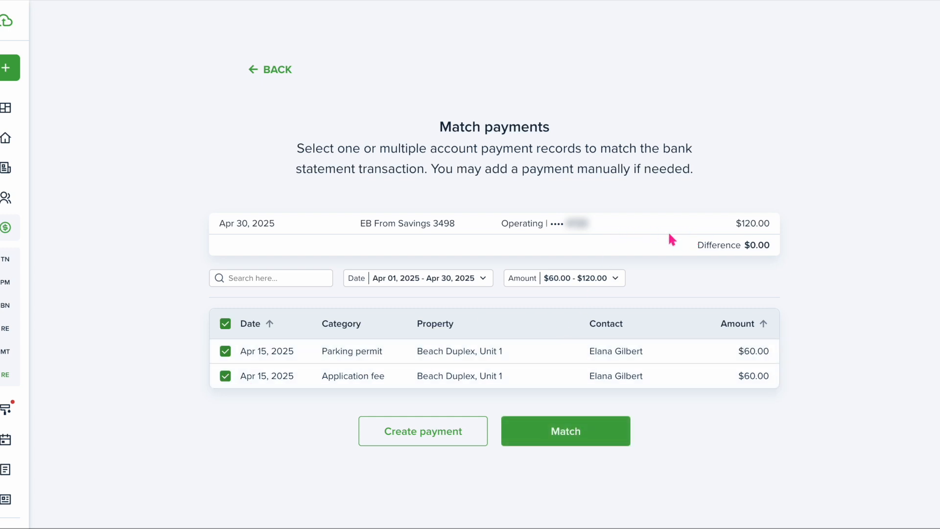
left_click(576, 436)
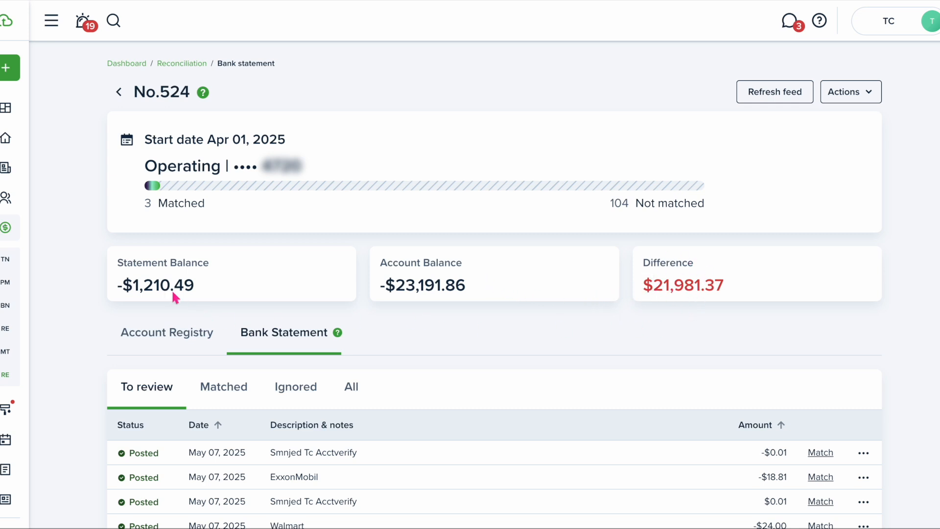
Start payment matching for the Apr 28, 2025 Amazon Digital Services charge of $6.99 on the bank statement.
scroll(556, 367, "down", 11)
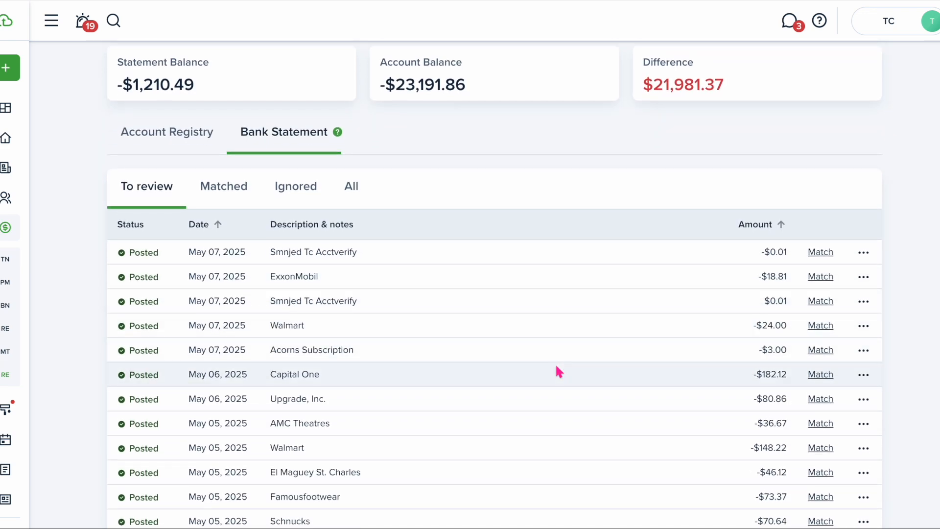
scroll(557, 366, "down", 2)
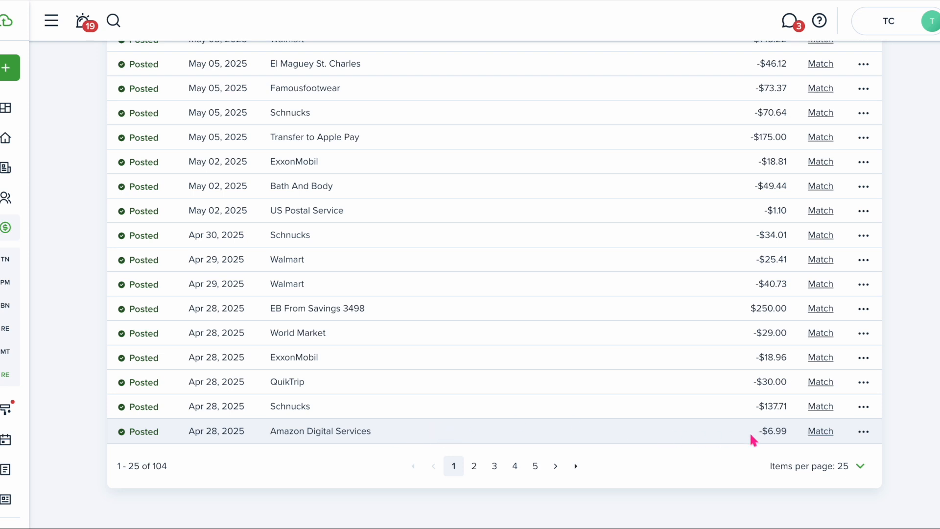
left_click(821, 431)
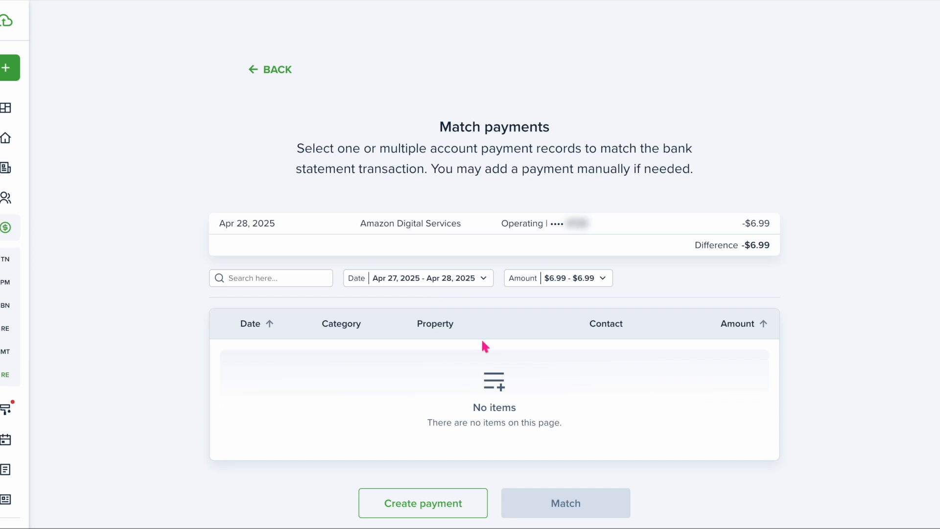
Create an Appliance property expense payment to Amazon for Beach Duplex, unit 1, and match it to the bank charge.
left_click(445, 500)
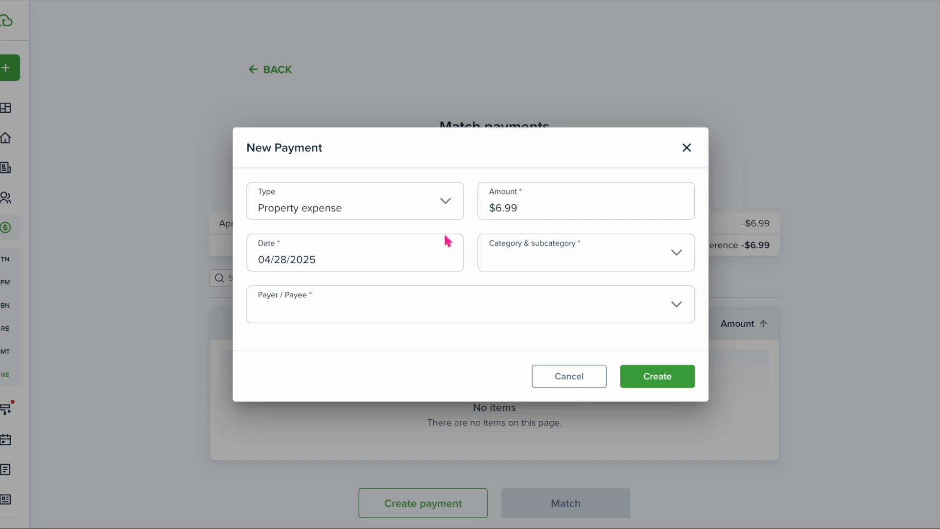
left_click(564, 257)
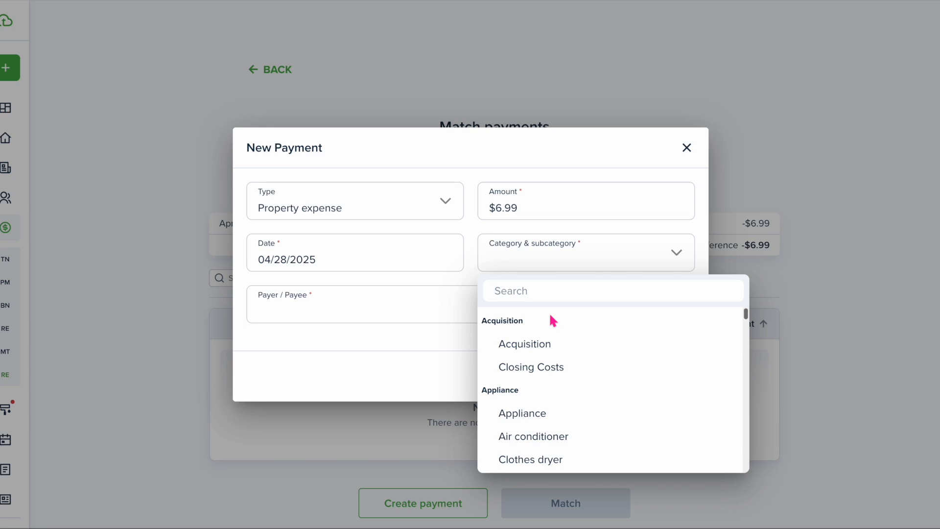
left_click(545, 424)
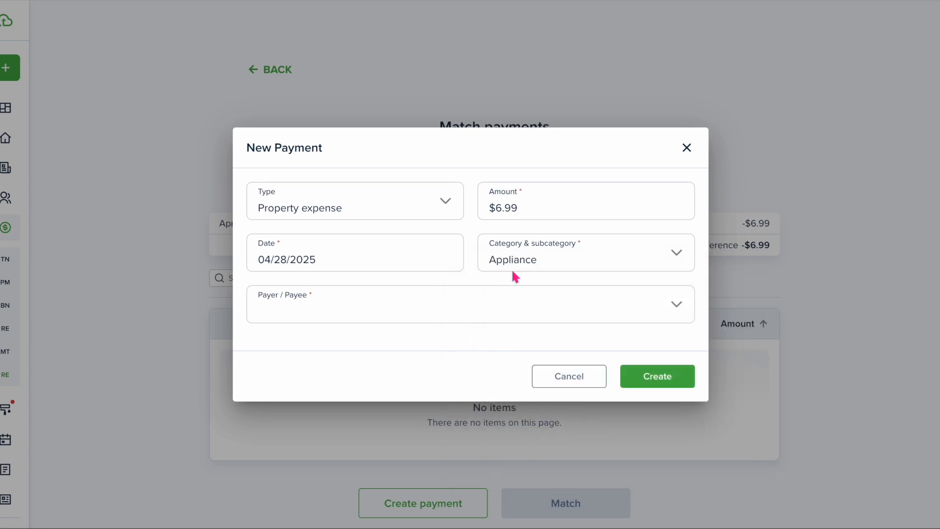
left_click(538, 302)
left_click(386, 357)
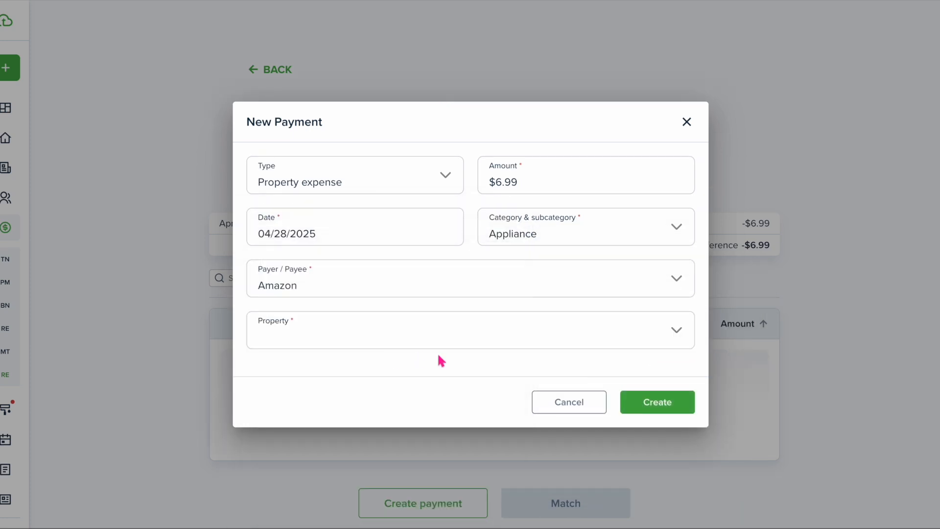
left_click(553, 336)
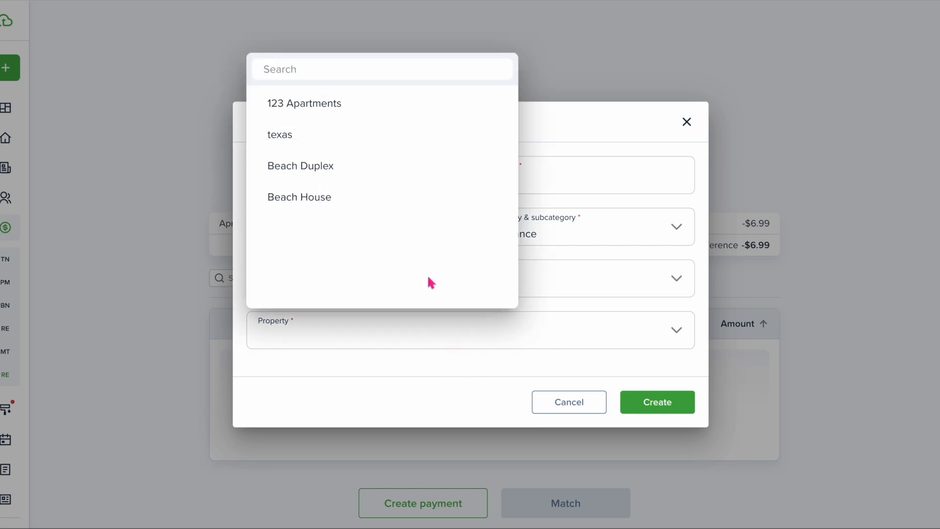
left_click(347, 169)
left_click(533, 329)
left_click(508, 153)
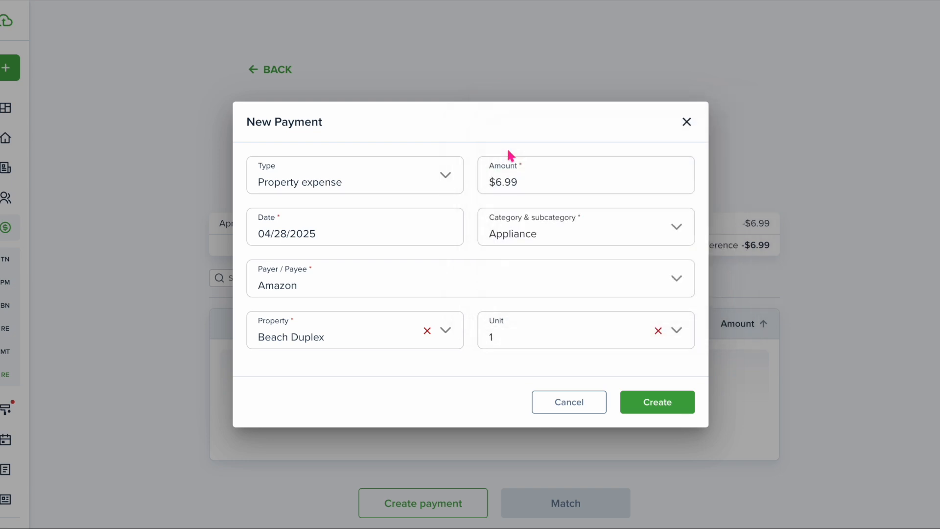
left_click(658, 409)
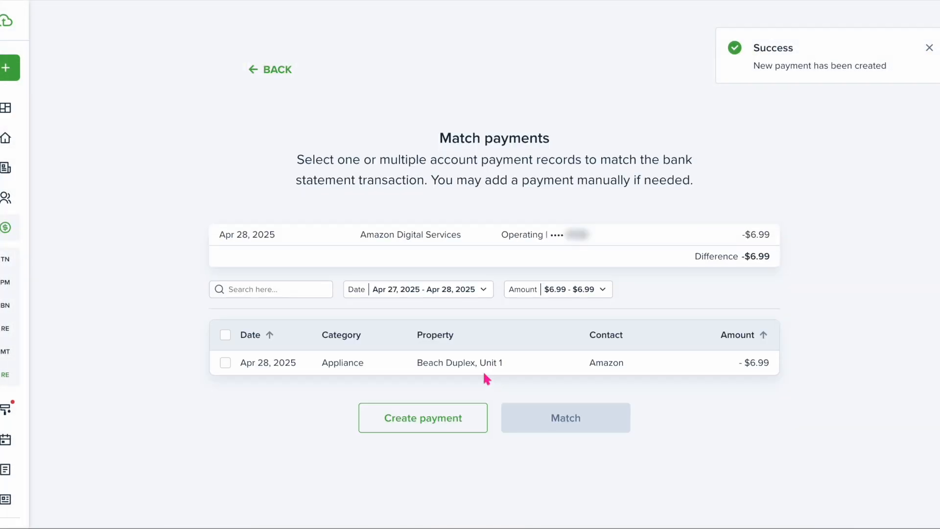
left_click(225, 362)
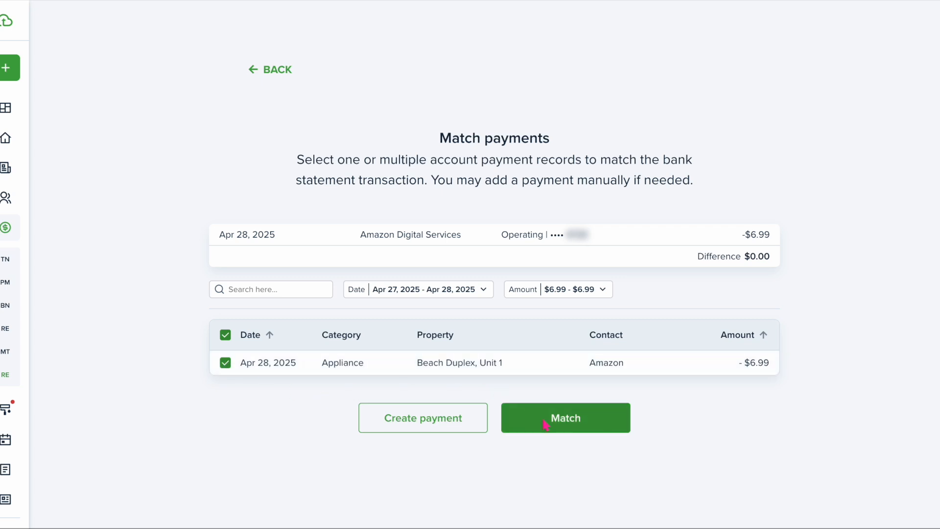
left_click(546, 422)
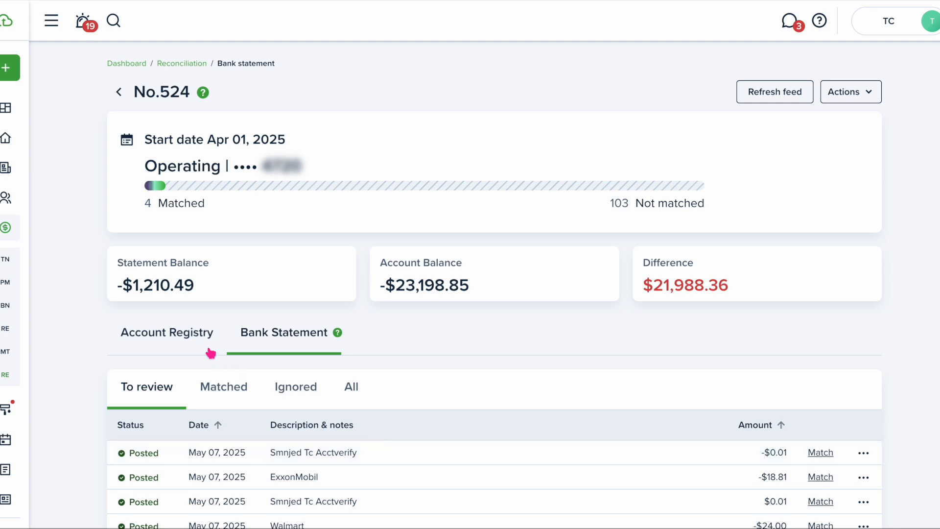
left_click(15, 205)
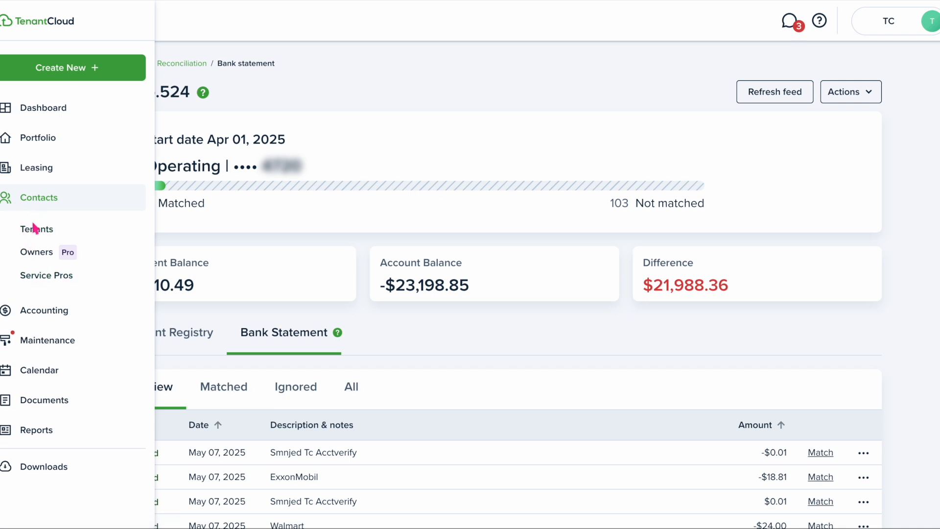
left_click(44, 277)
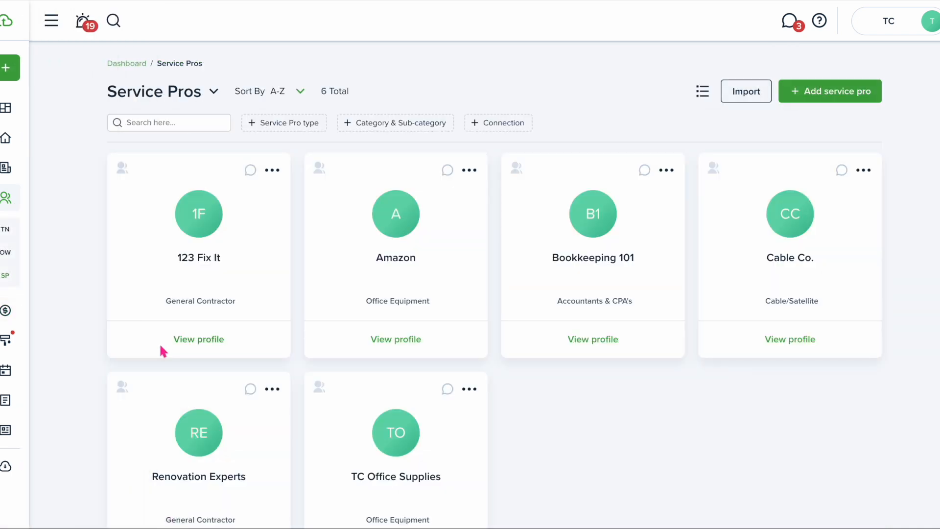
left_click(397, 340)
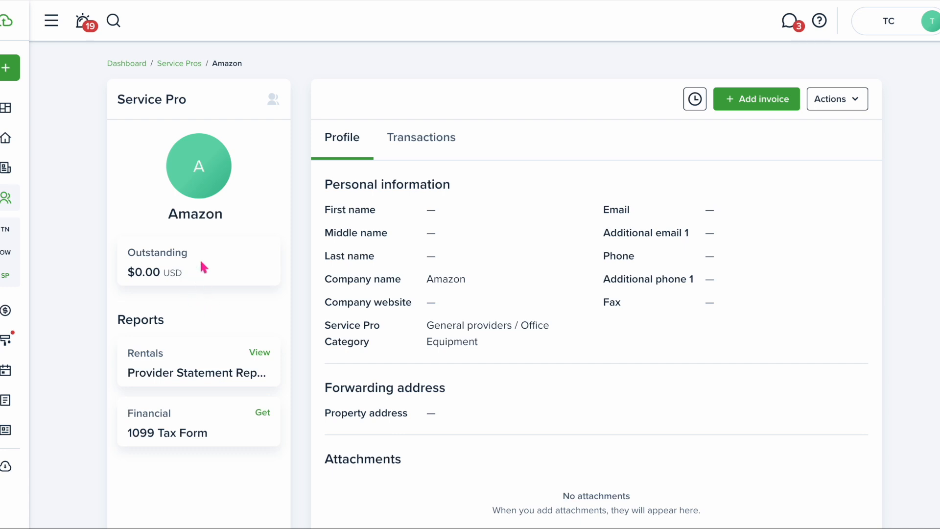
left_click(428, 152)
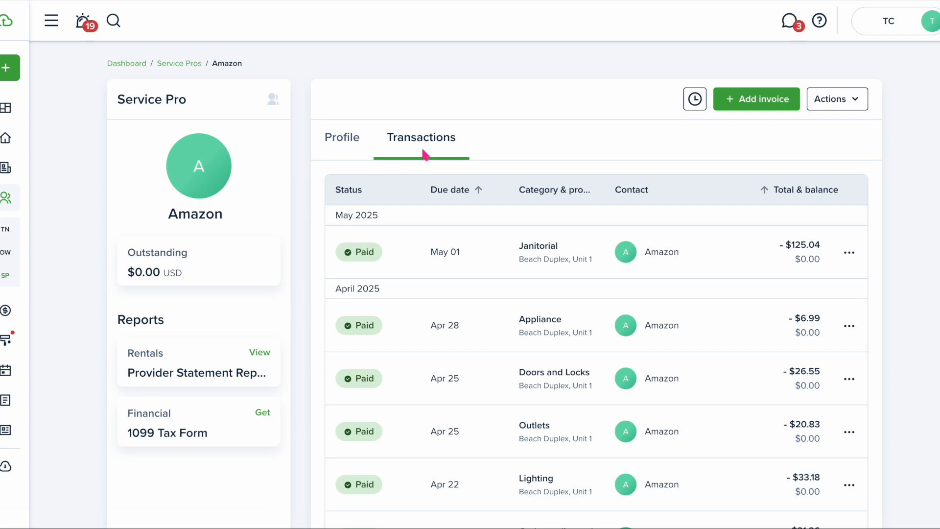
scroll(450, 271, "down", 2)
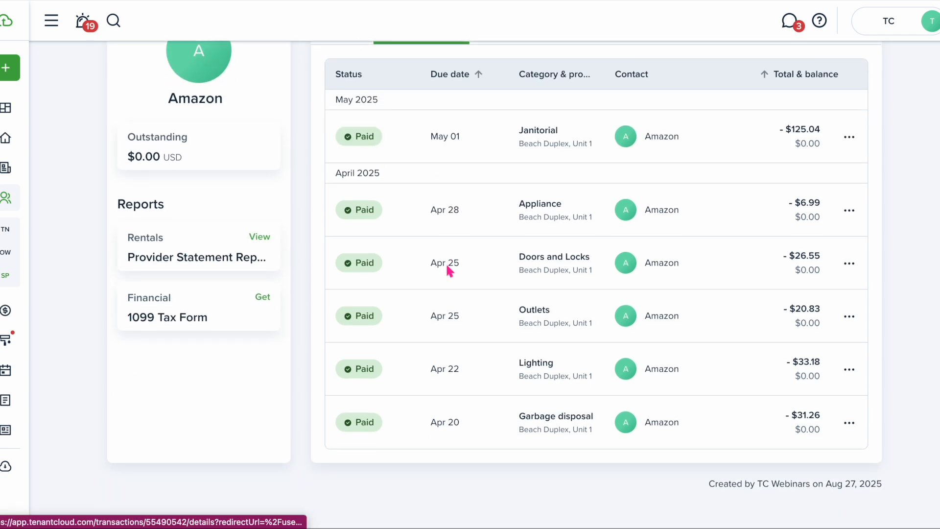
scroll(450, 270, "up", 2)
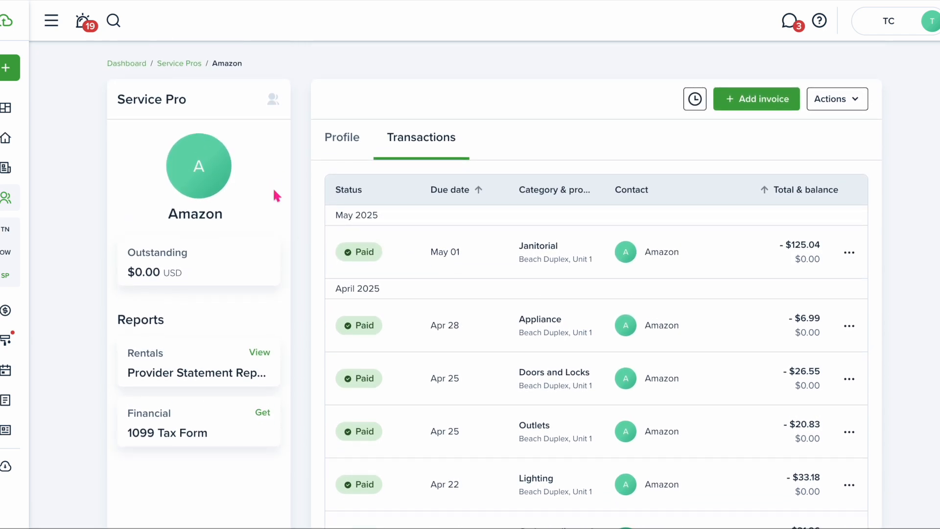
Review the activity timeline of the Amazon service pro and check the actions available for the profile.
left_click(694, 104)
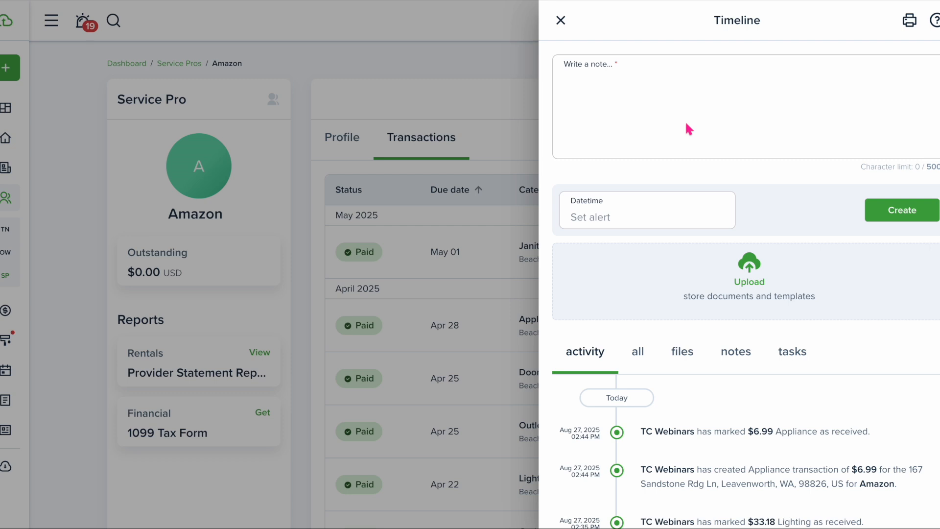
scroll(688, 380, "down", 6)
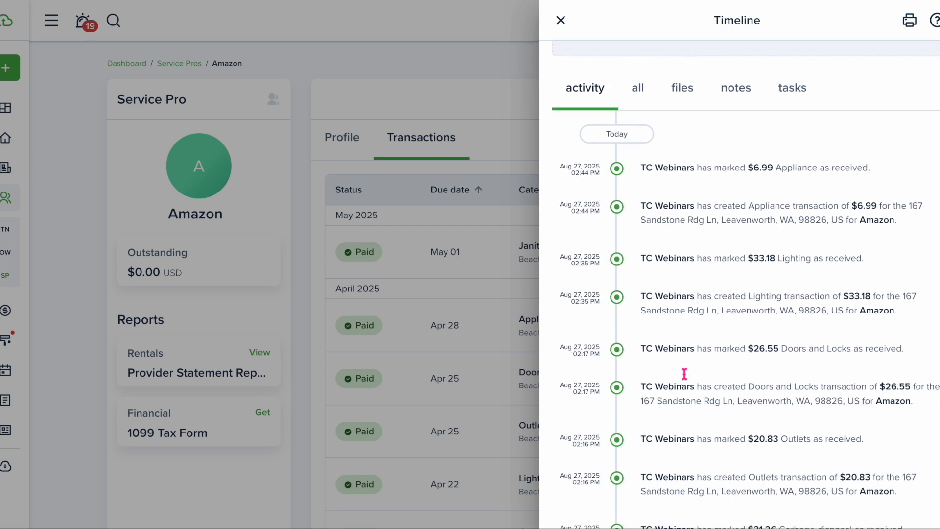
scroll(684, 375, "down", 1)
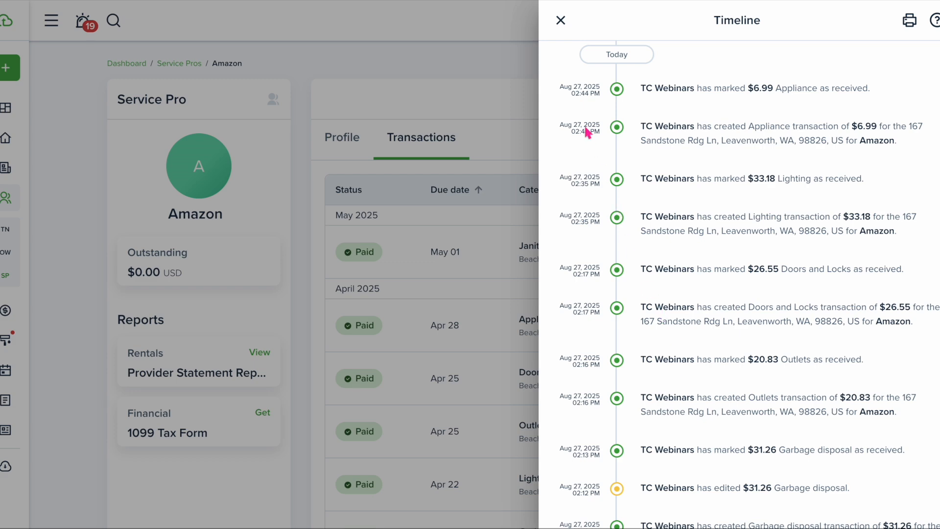
left_click(561, 20)
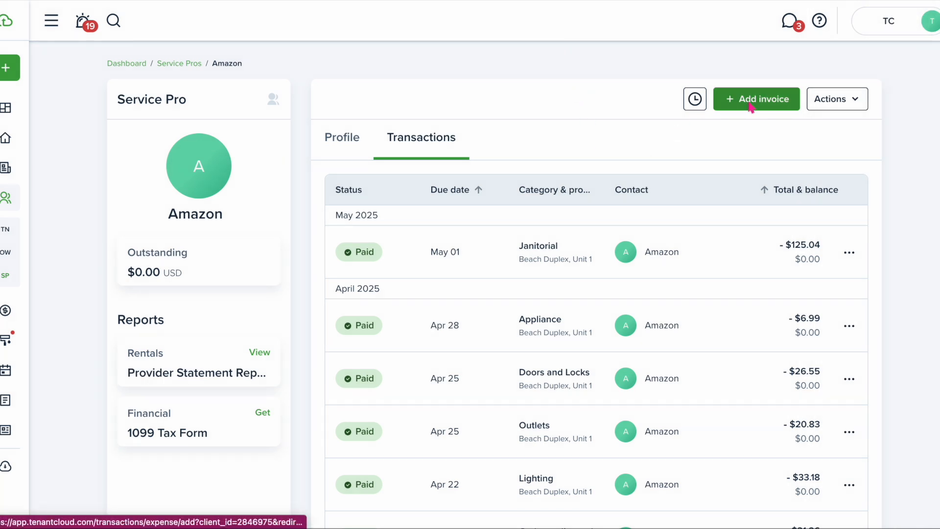
left_click(832, 100)
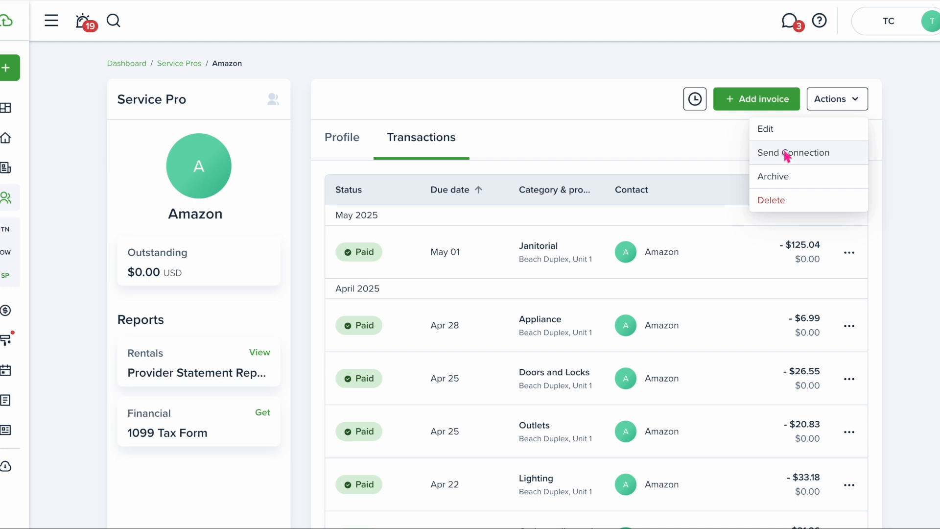
left_click(681, 145)
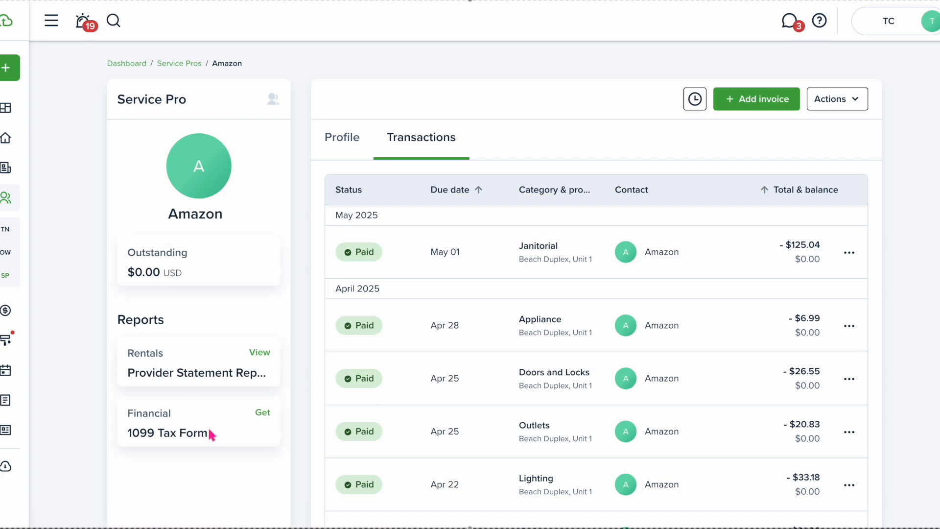
left_click(265, 414)
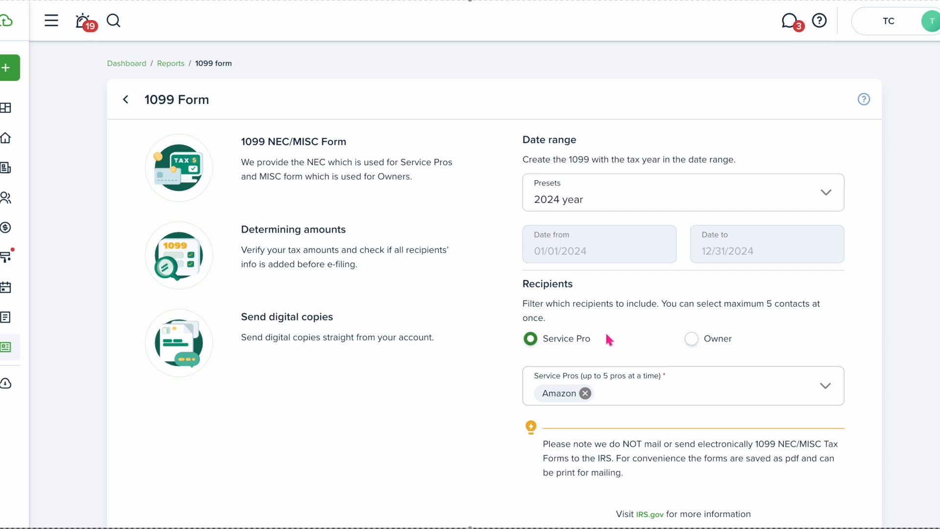
scroll(615, 360, "down", 2)
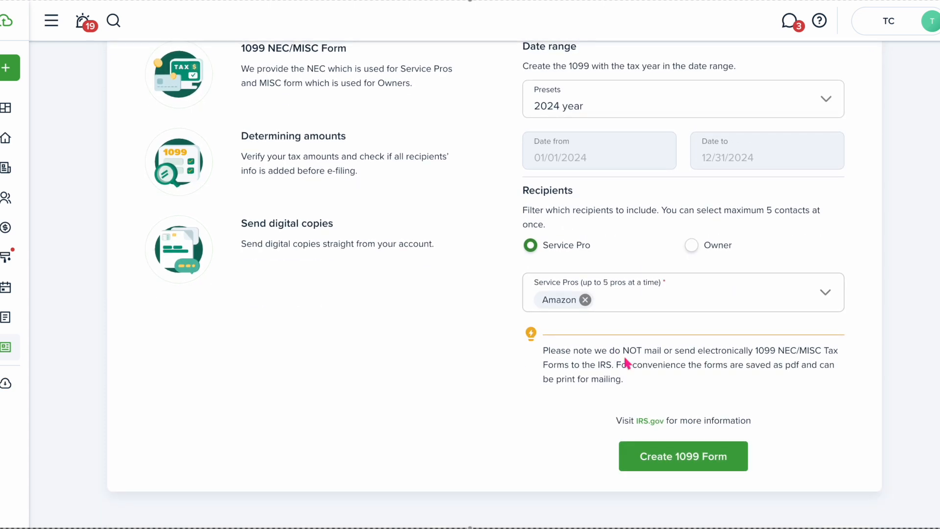
scroll(641, 362, "up", 1)
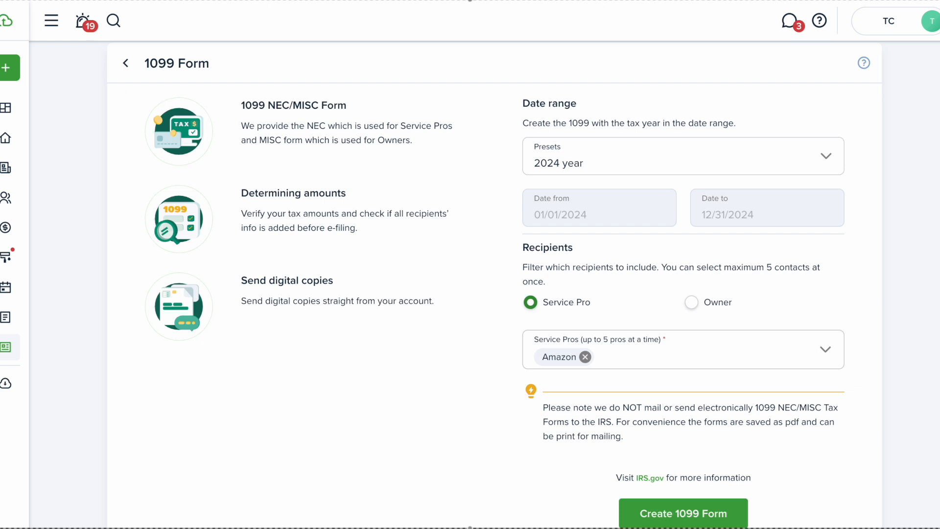
left_click(125, 63)
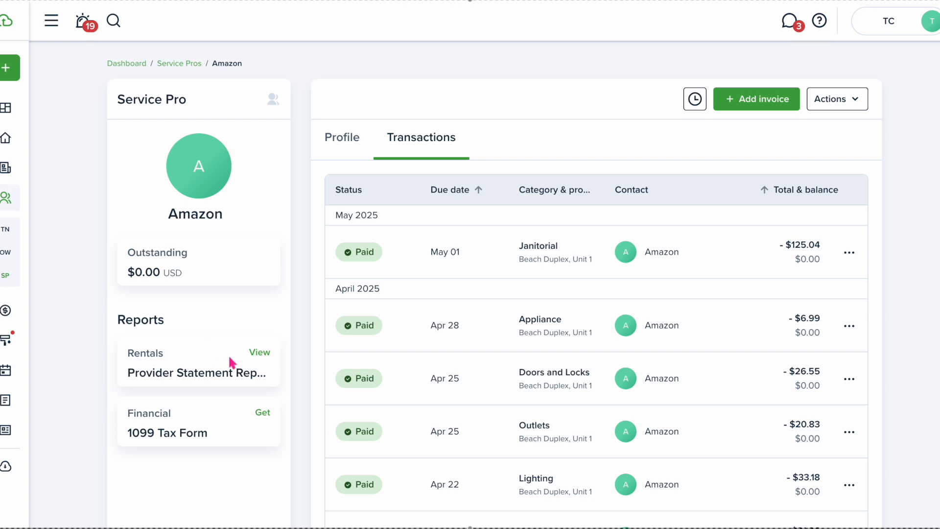
left_click(261, 352)
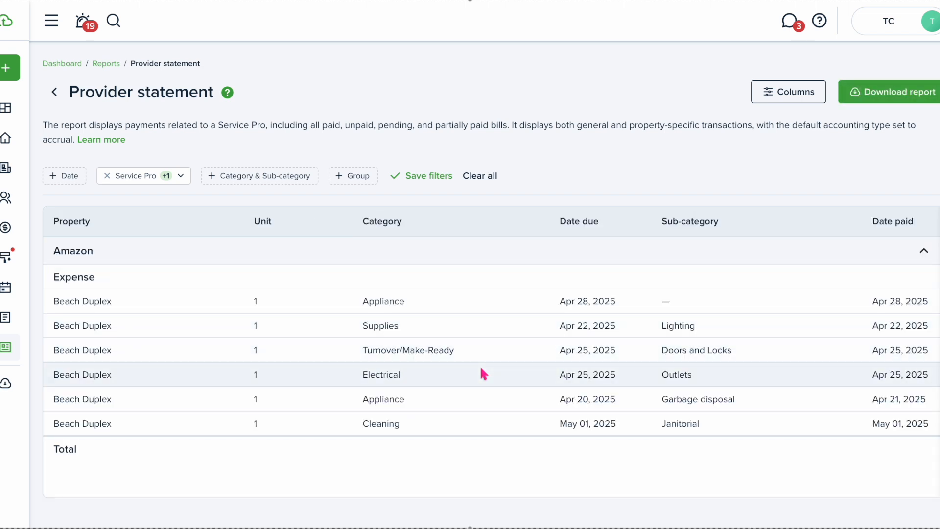
scroll(480, 366, "right", 5)
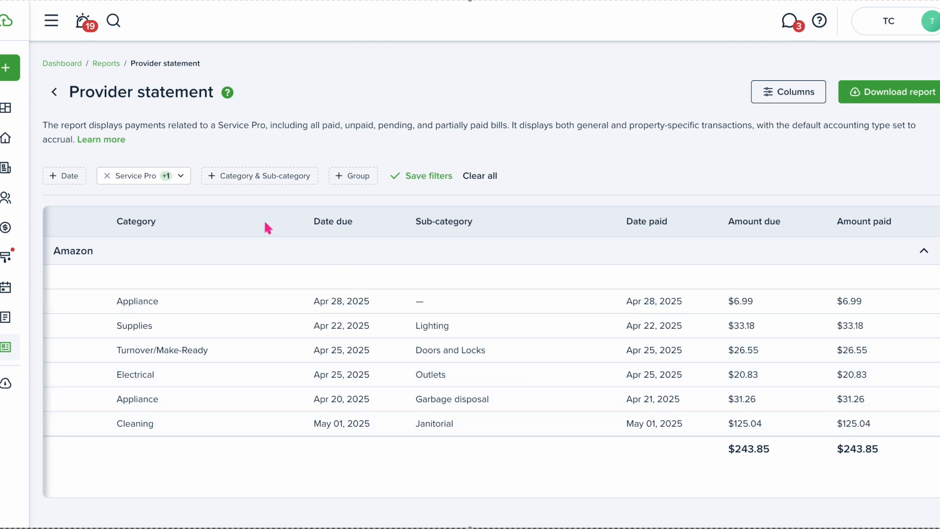
Check the date, category and grouping filter options of the Provider statement report.
left_click(71, 177)
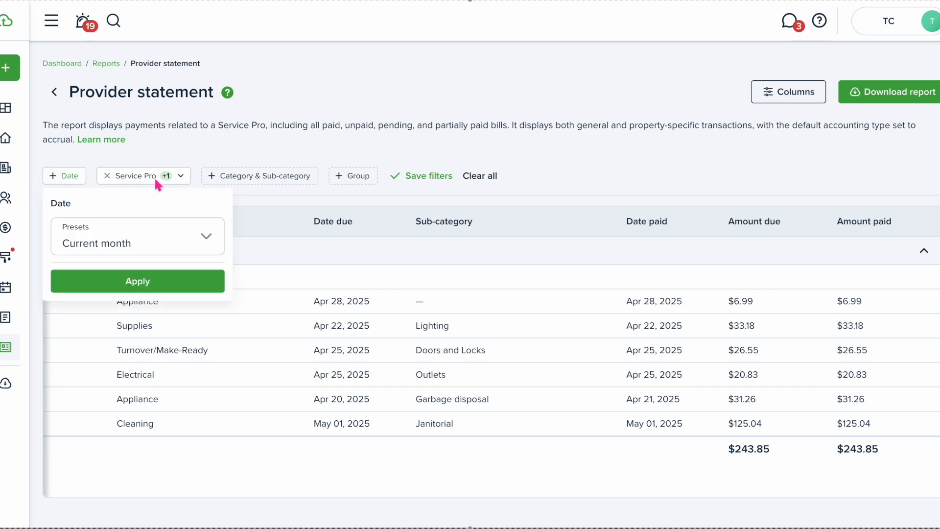
left_click(251, 179)
left_click(349, 177)
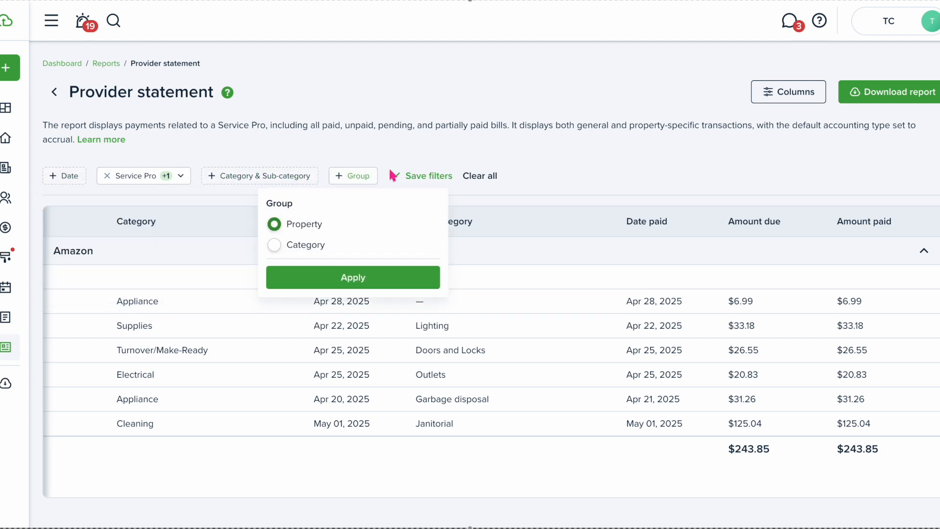
left_click(412, 157)
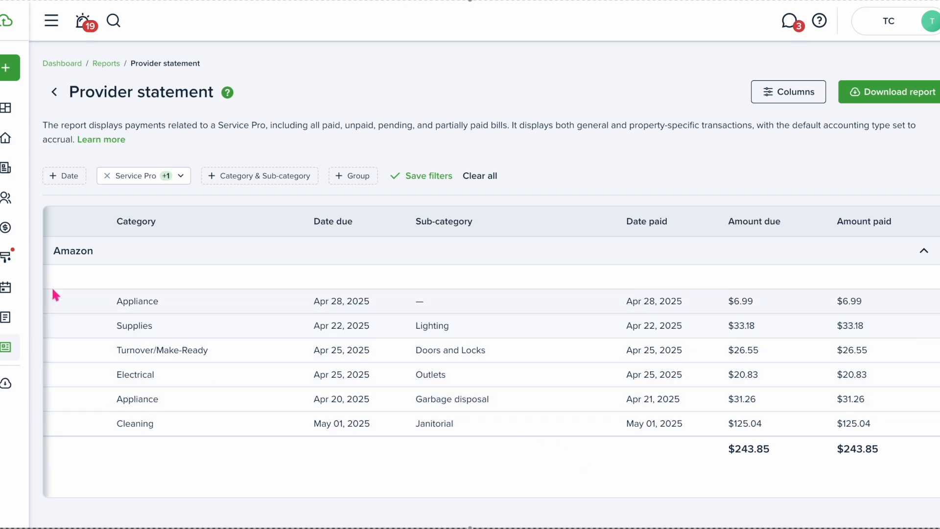
Open the maintenance requests list and review the requests and assignees grouped by property.
left_click(33, 261)
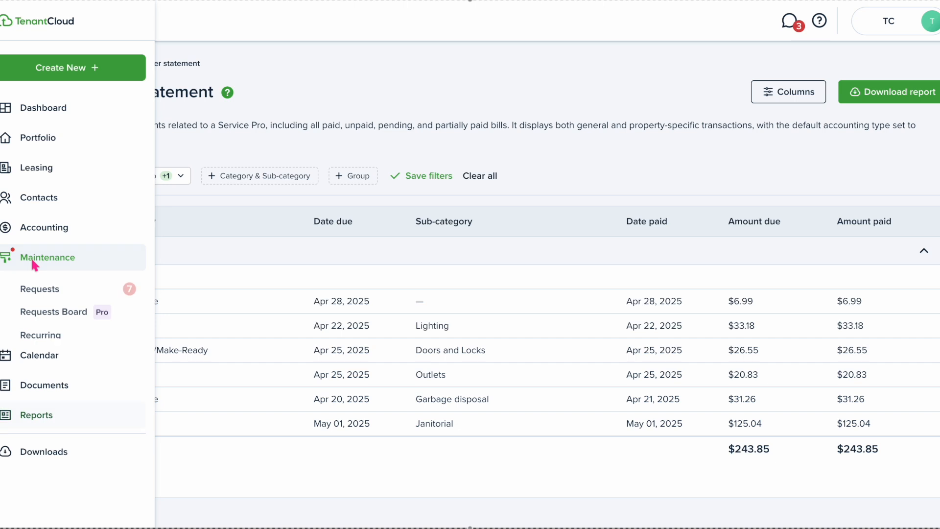
left_click(54, 293)
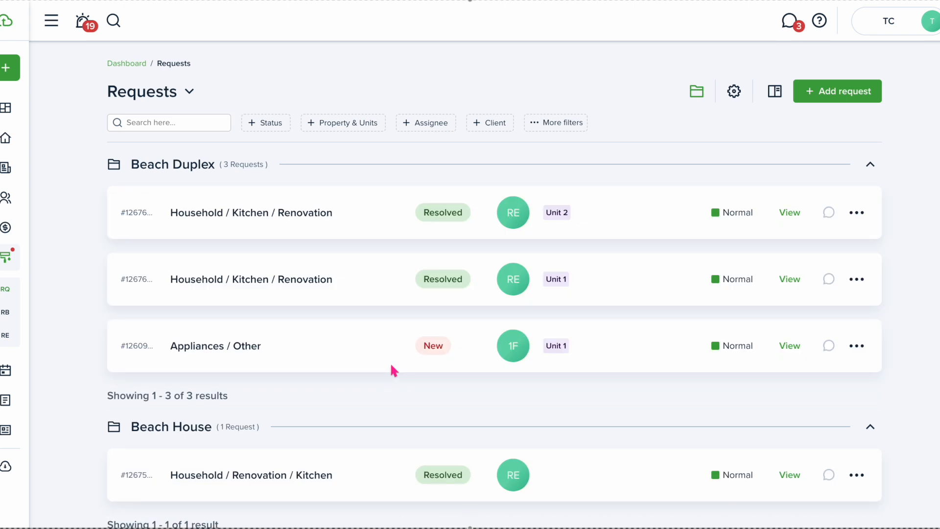
scroll(499, 351, "down", 2)
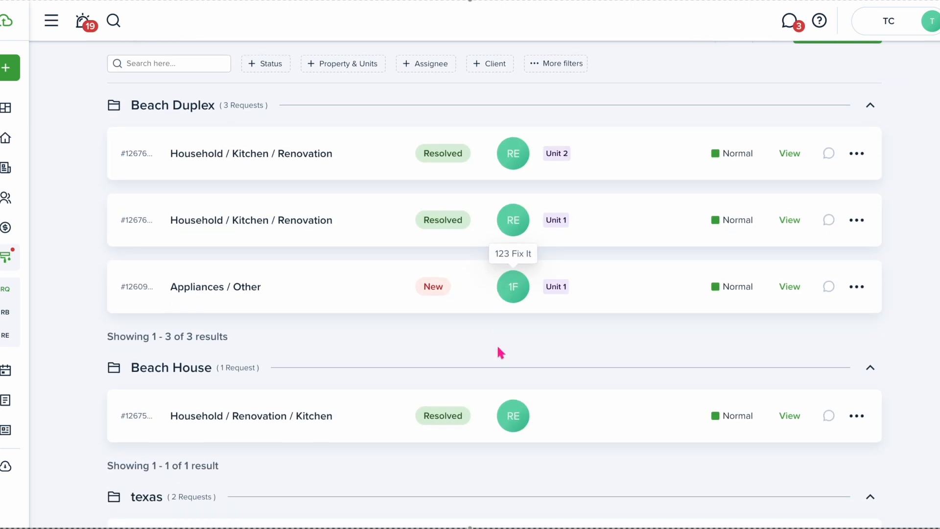
scroll(500, 351, "up", 1)
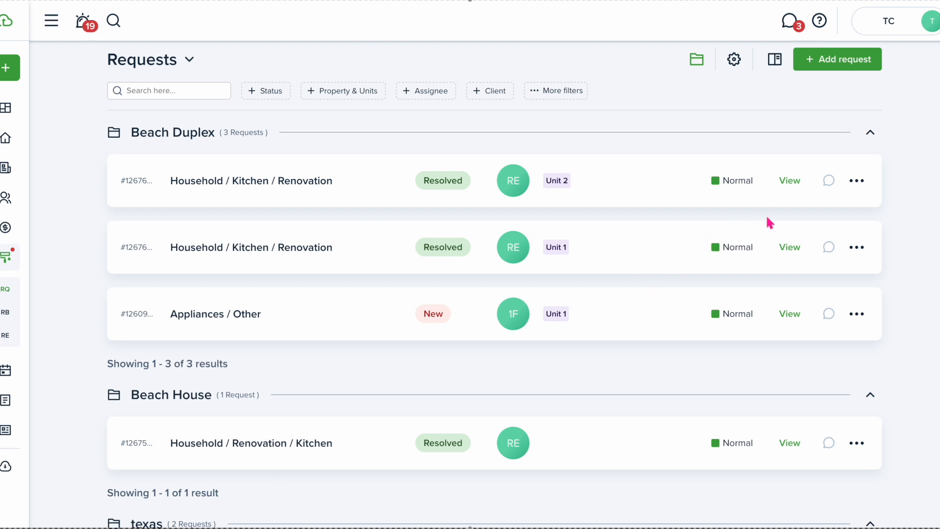
Open the kitchen renovation request for Beach Duplex, Unit 2, and review its assignee details, materials and transactions.
left_click(790, 181)
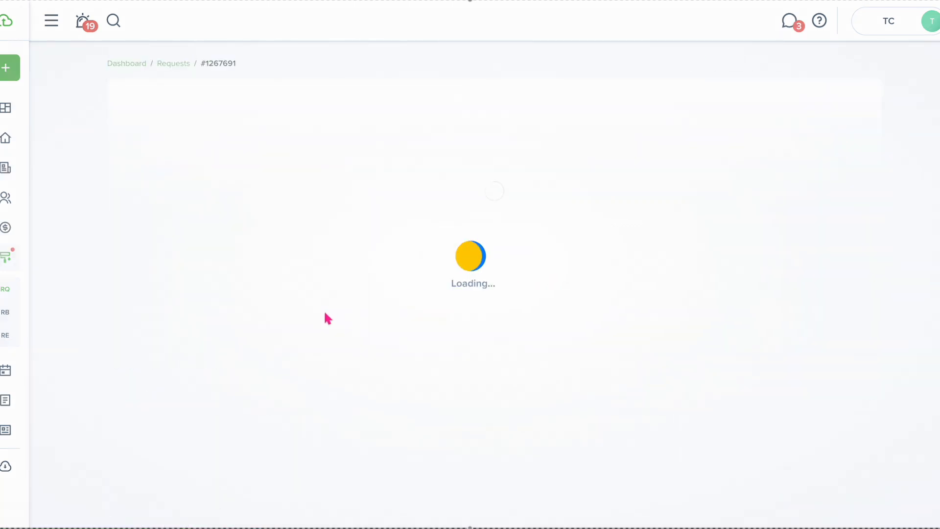
scroll(316, 315, "down", 12)
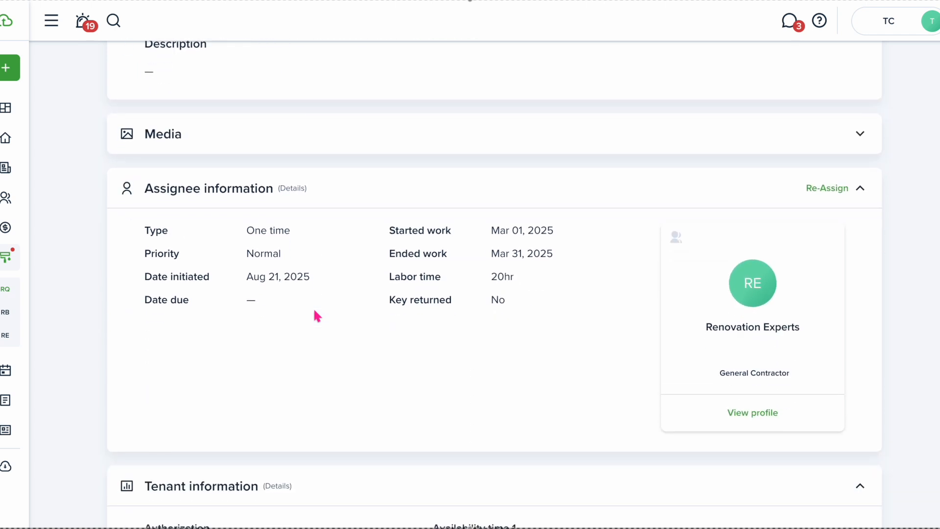
scroll(313, 307, "down", 6)
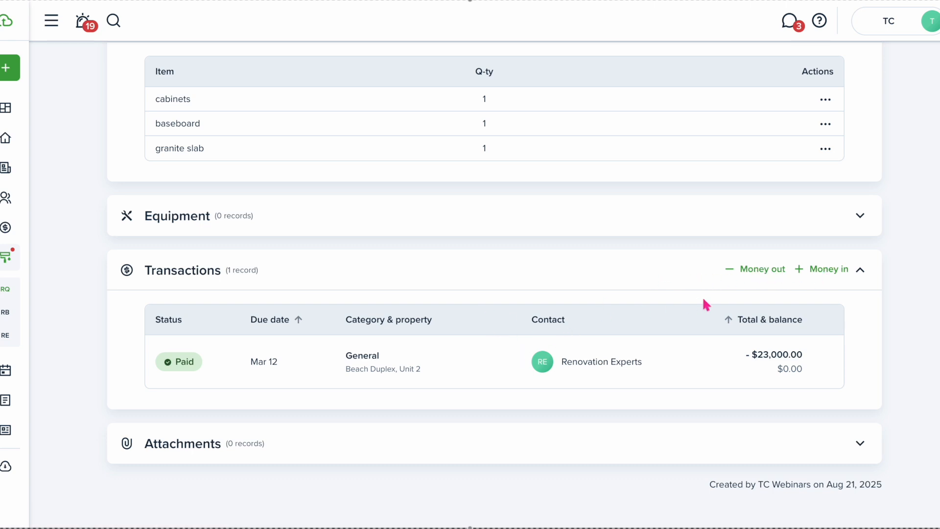
Open a new money-out expense from the maintenance request, review its form fields and cancel it.
left_click(751, 273)
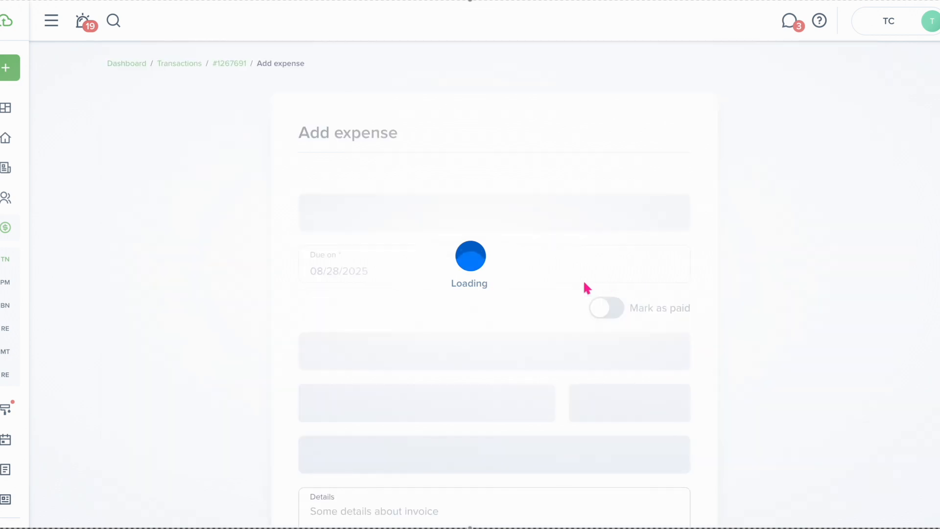
scroll(387, 360, "down", 5)
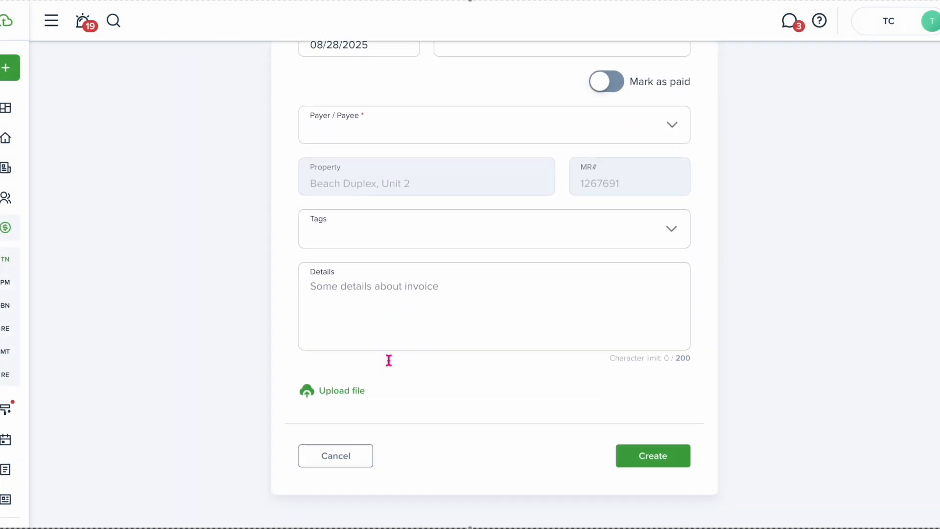
left_click(338, 453)
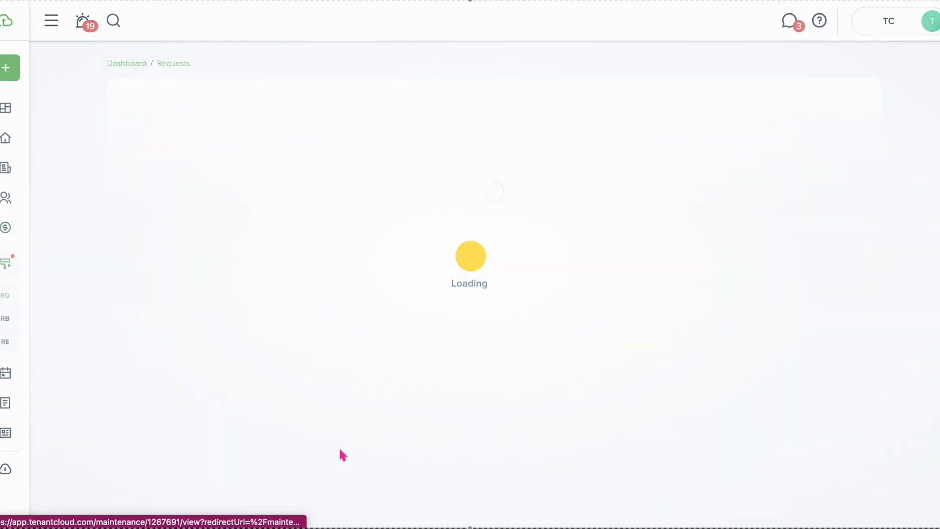
Open the request's Renovation Experts transaction and review its tag, payee and summary.
scroll(435, 355, "down", 10)
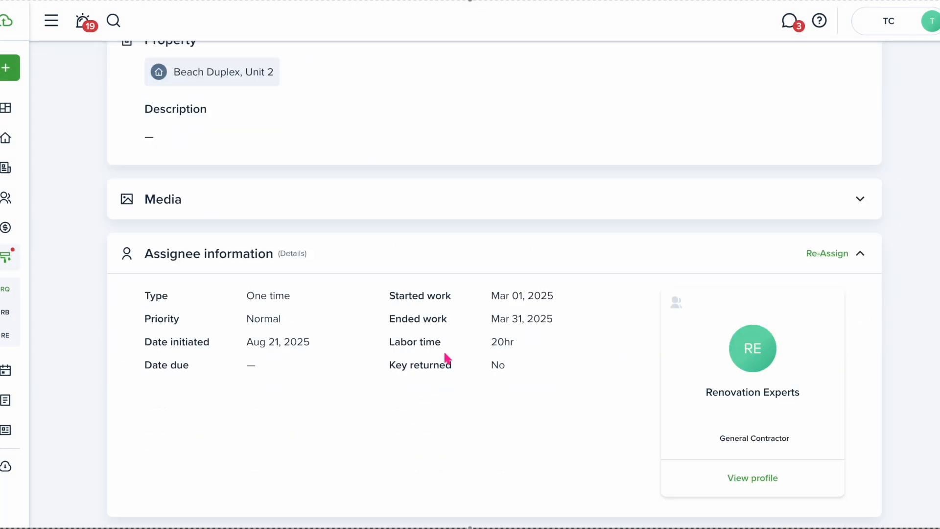
scroll(447, 357, "up", 1)
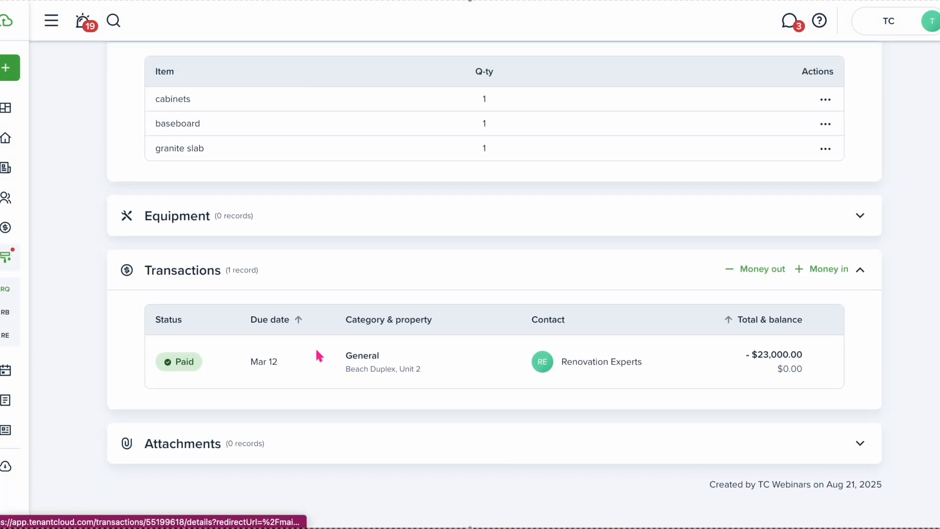
left_click(465, 363)
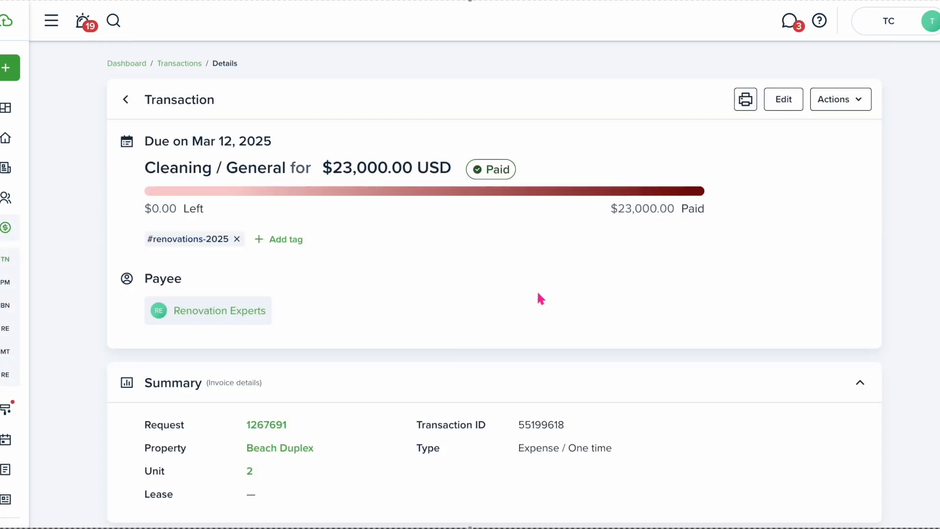
scroll(538, 298, "down", 1)
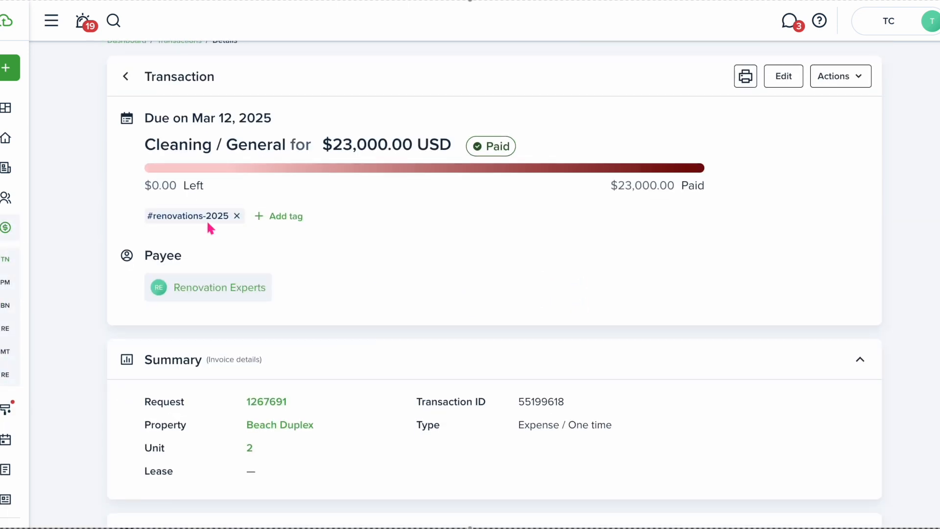
scroll(338, 262, "down", 1)
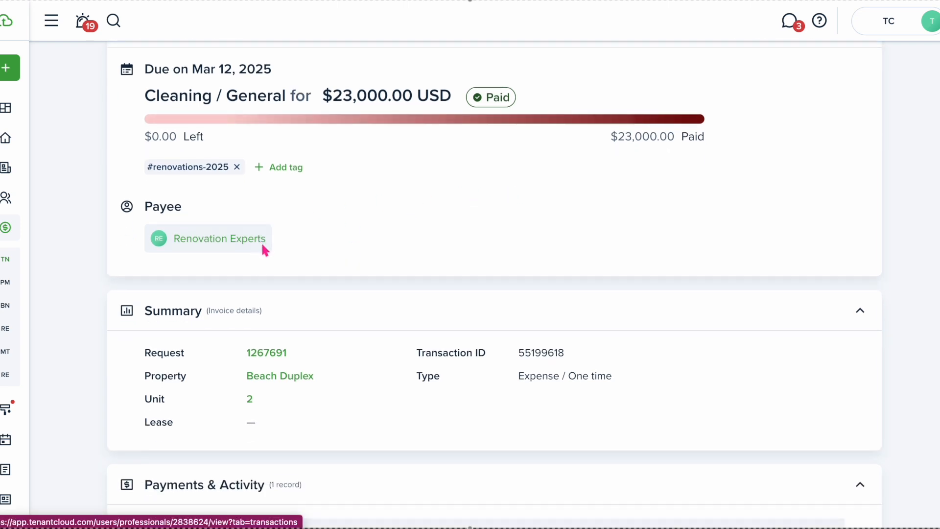
View the transaction's attached invoice, reno mar 2025 Invoice.jpg, and return to the maintenance request.
scroll(301, 244, "down", 5)
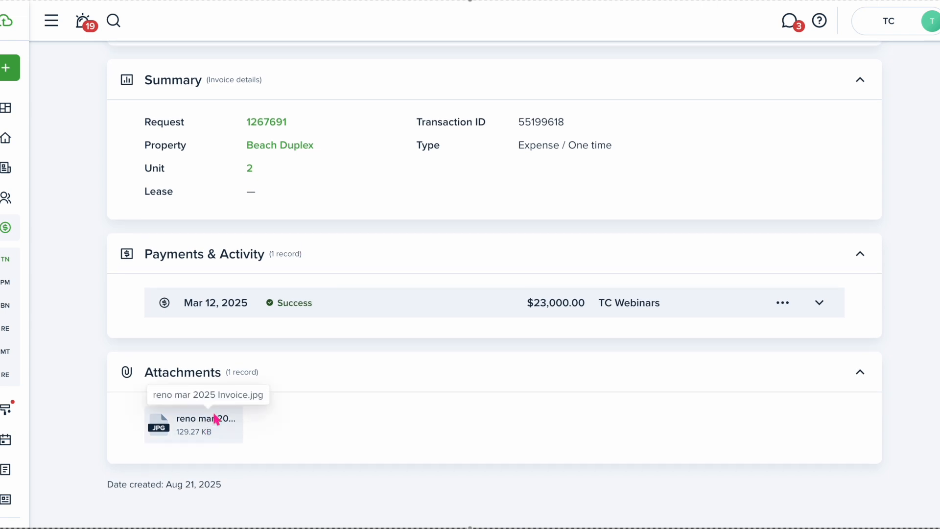
left_click(265, 390)
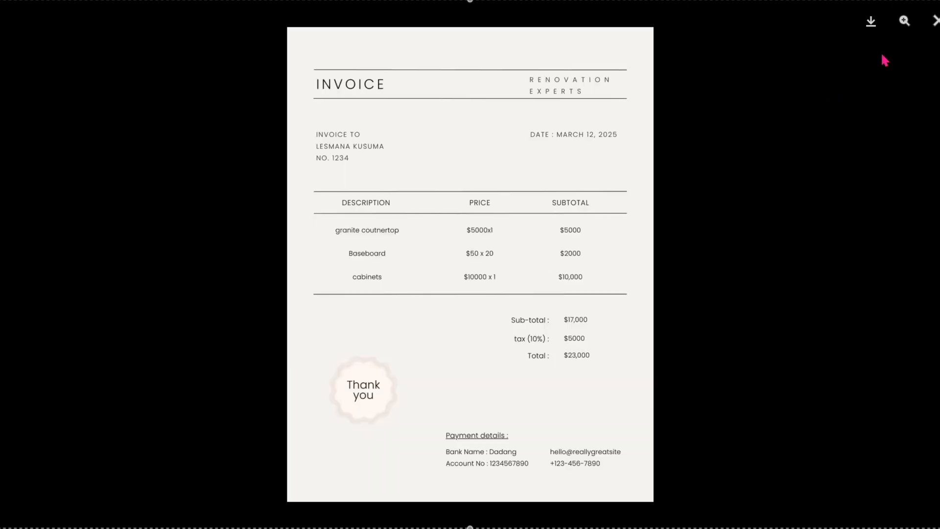
left_click(936, 20)
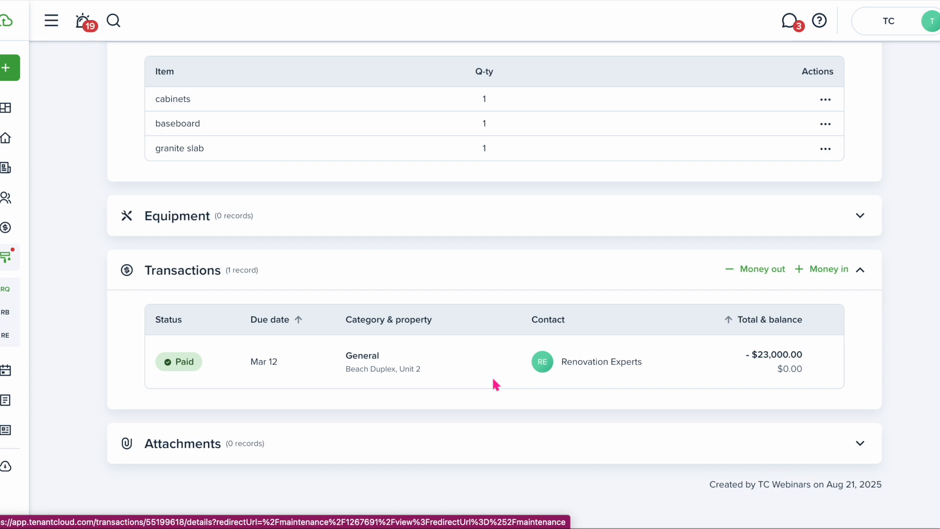
Open the Reports page and browse the available rental and financial reports.
mouse_move(7, 402)
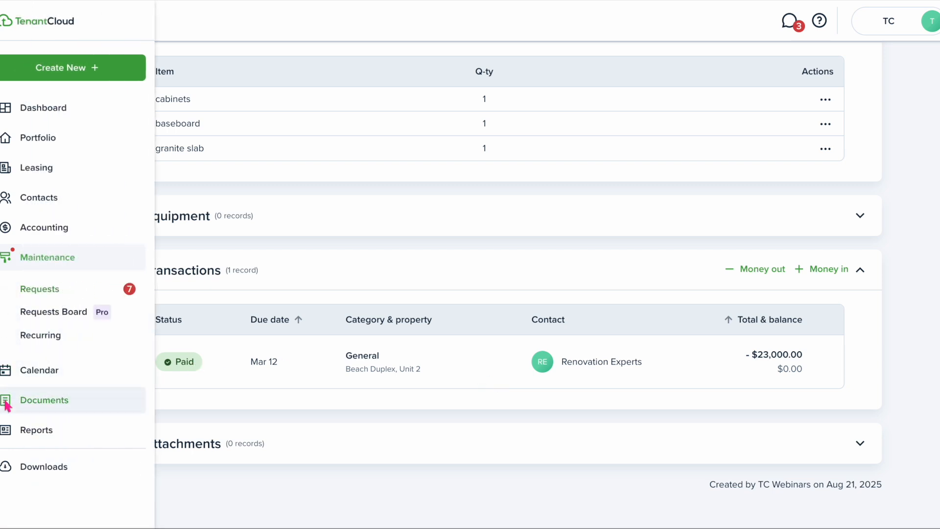
left_click(44, 433)
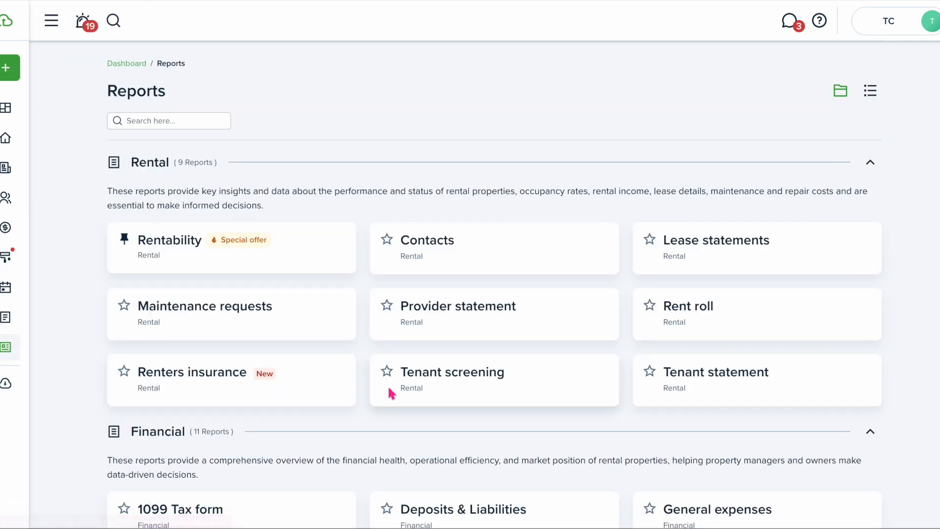
scroll(388, 385, "down", 3)
scroll(389, 389, "down", 2)
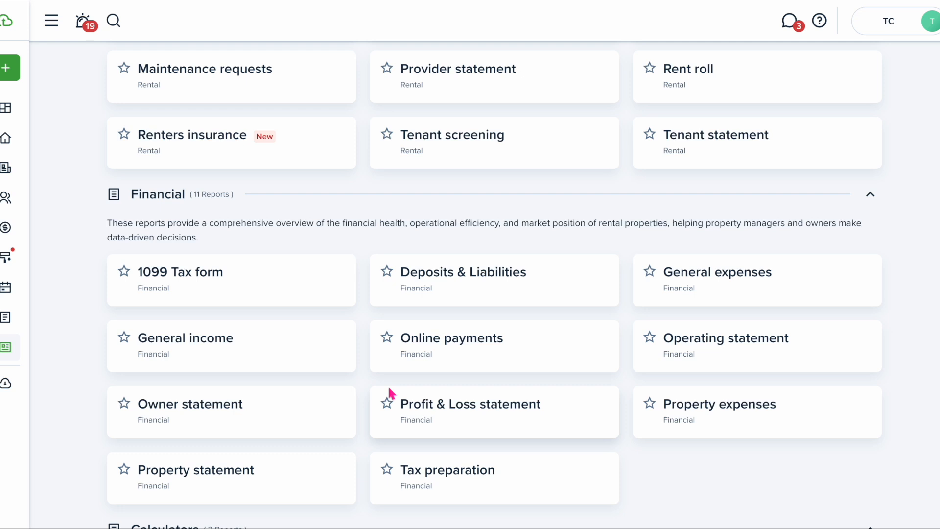
Open the Property statement report and check its column options, closing them without saving.
left_click(253, 477)
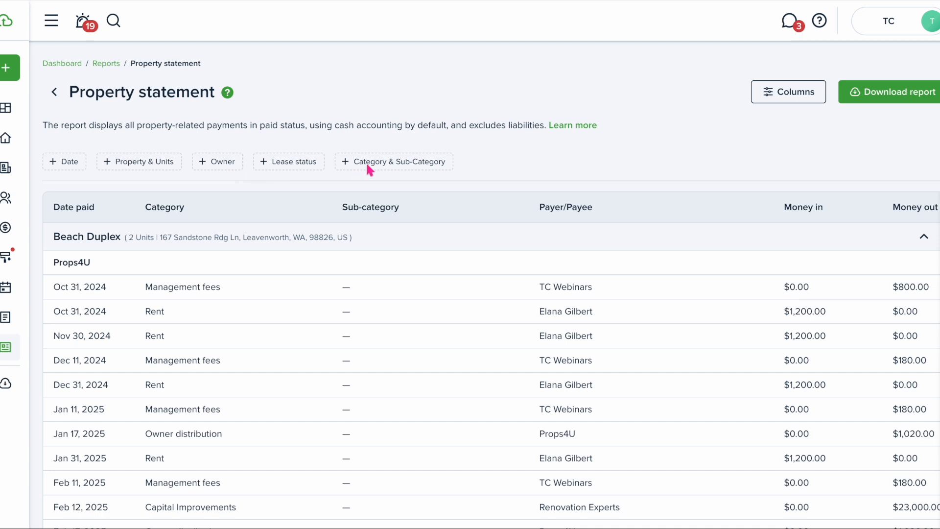
left_click(771, 97)
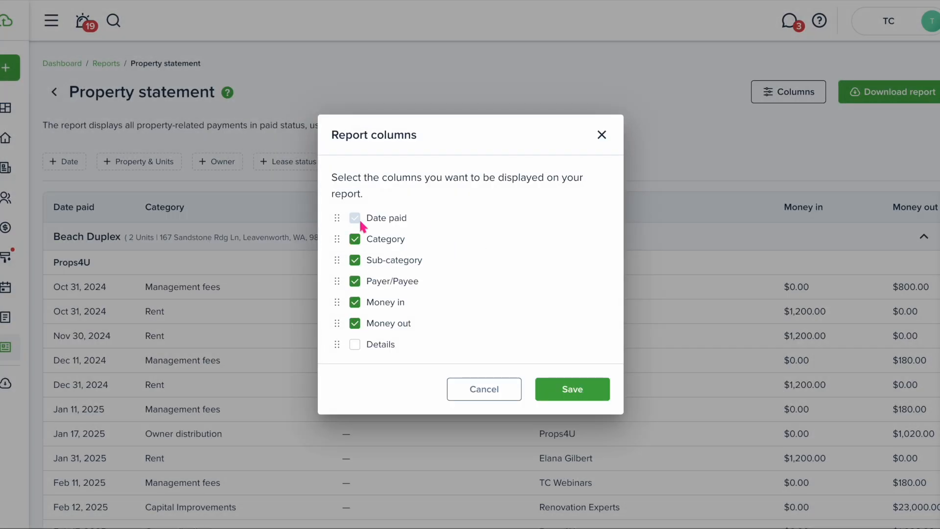
left_click_drag(369, 265, 412, 219)
left_click(607, 135)
Review the Property statement's entries and its money in and money out totals, and return to the reports list.
scroll(315, 363, "down", 20)
scroll(315, 363, "down", 20)
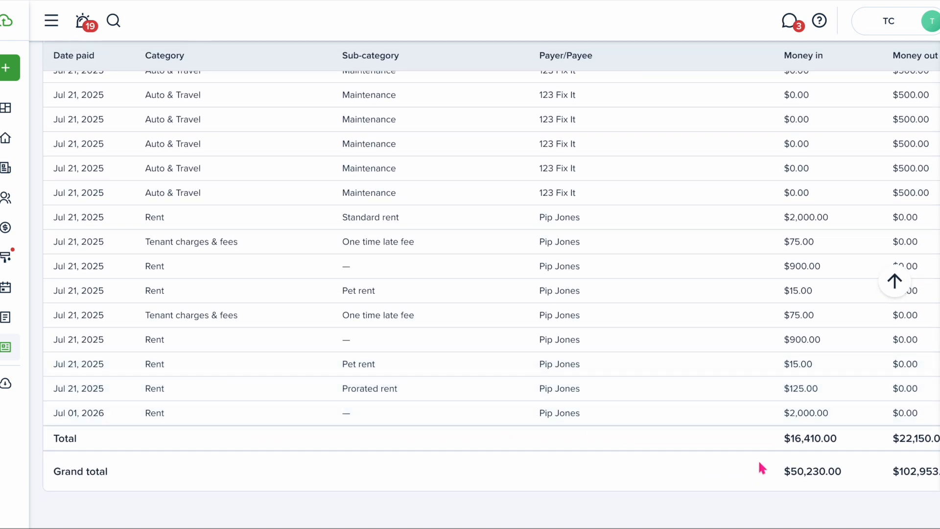
scroll(762, 469, "right", 2)
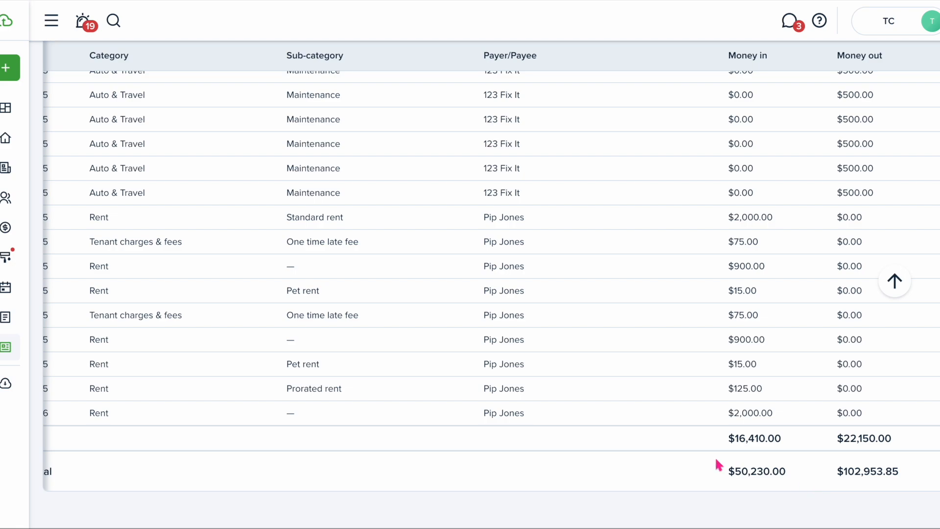
scroll(409, 313, "up", 15)
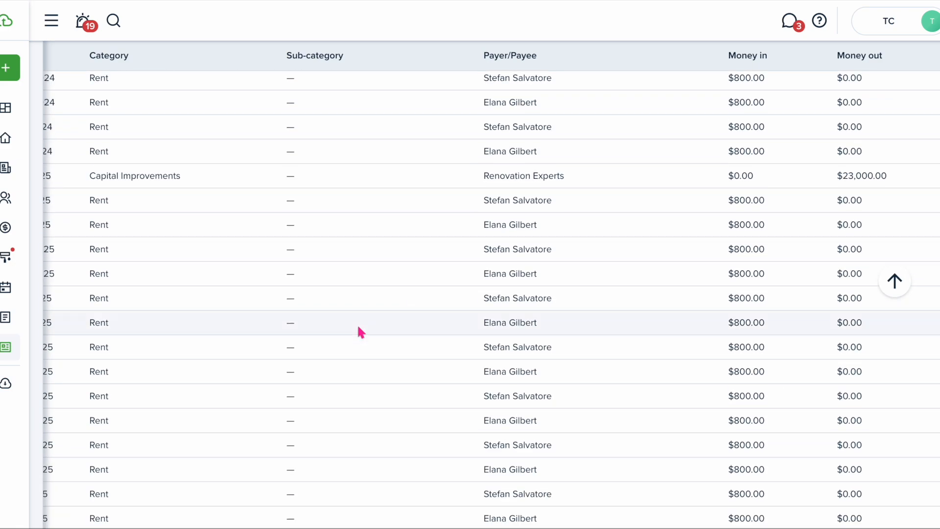
scroll(101, 272, "up", 10)
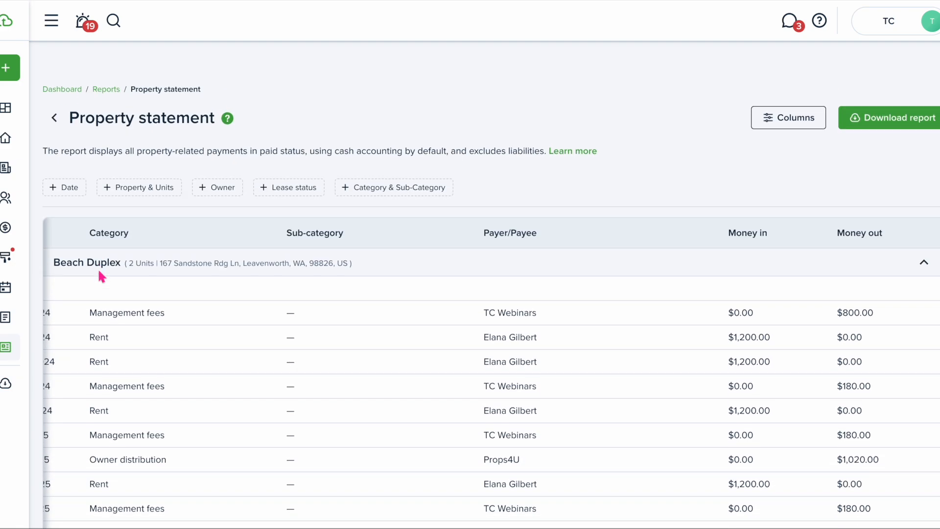
left_click(54, 94)
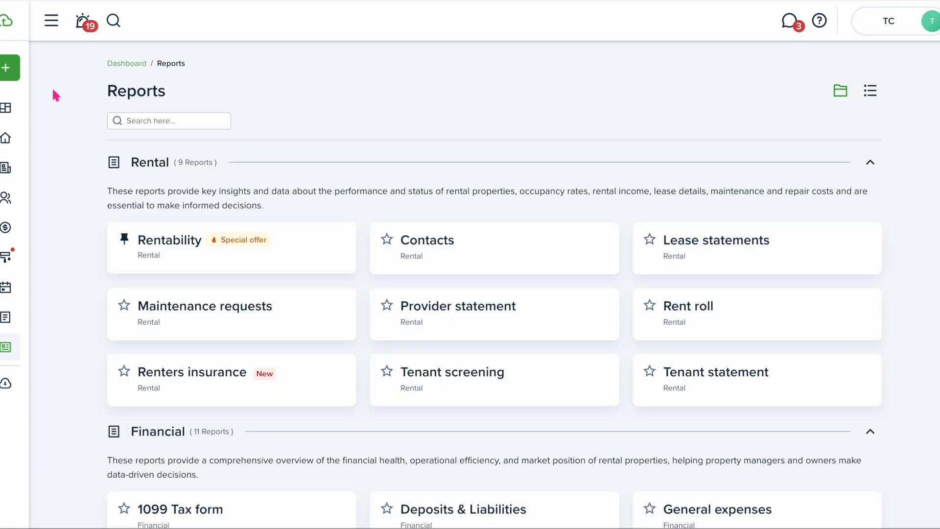
Open the Property expenses report and check its accounting type options, closing them without a change.
scroll(362, 267, "down", 8)
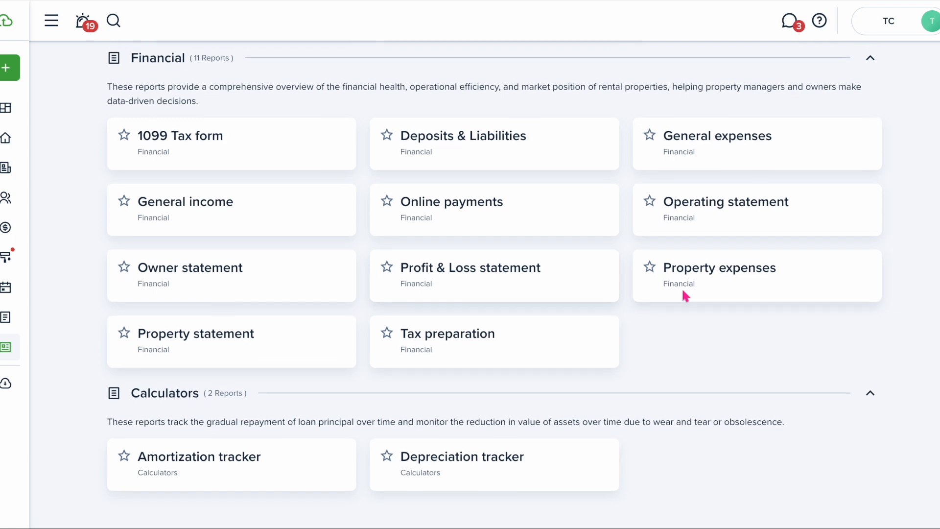
left_click(710, 289)
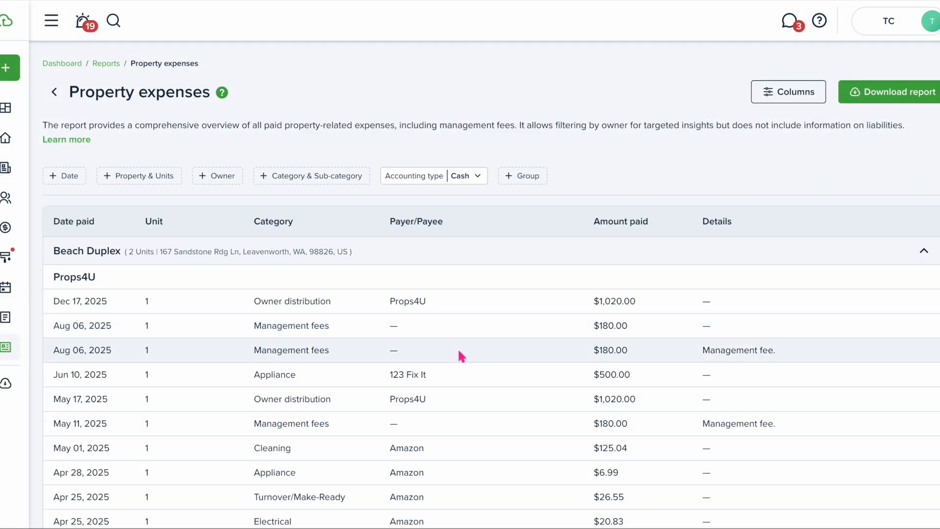
scroll(460, 352, "down", 2)
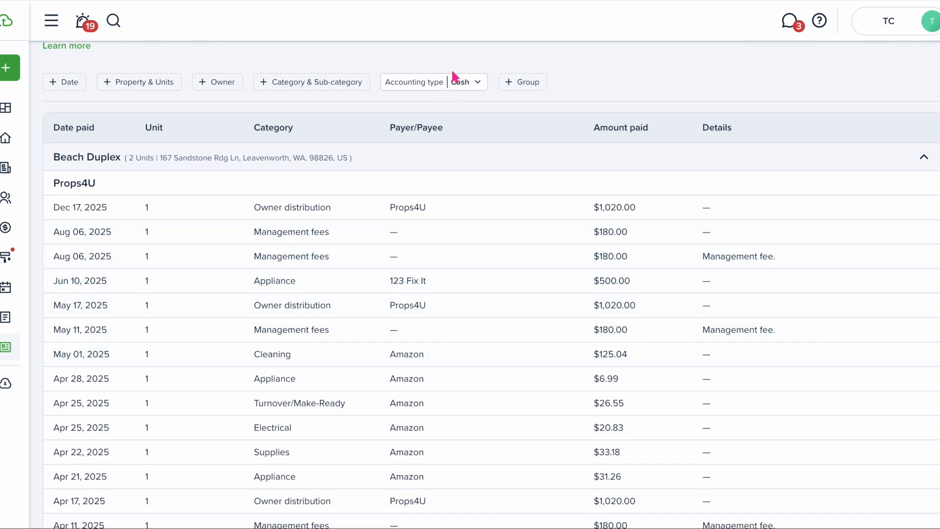
left_click(471, 83)
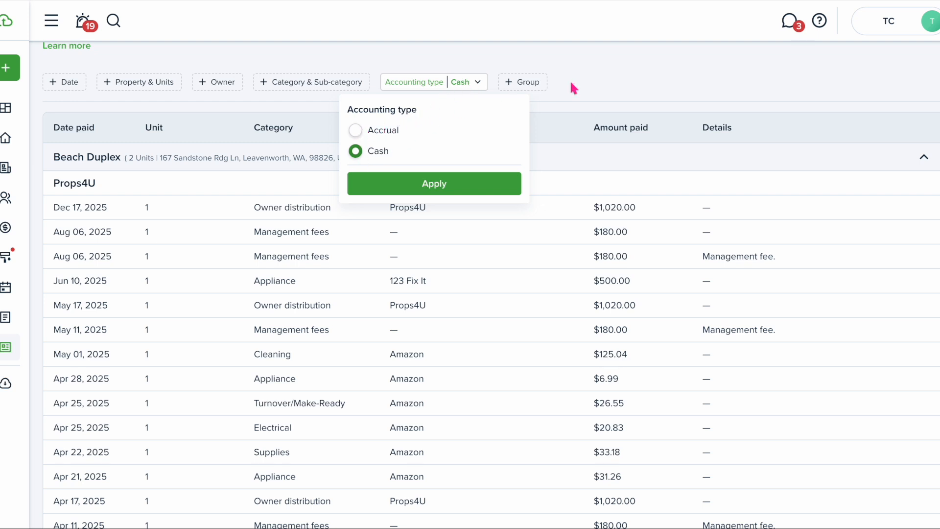
left_click(593, 82)
Review the Property expenses entries for each property down to the grand total, and return to the reports list.
scroll(525, 225, "down", 2)
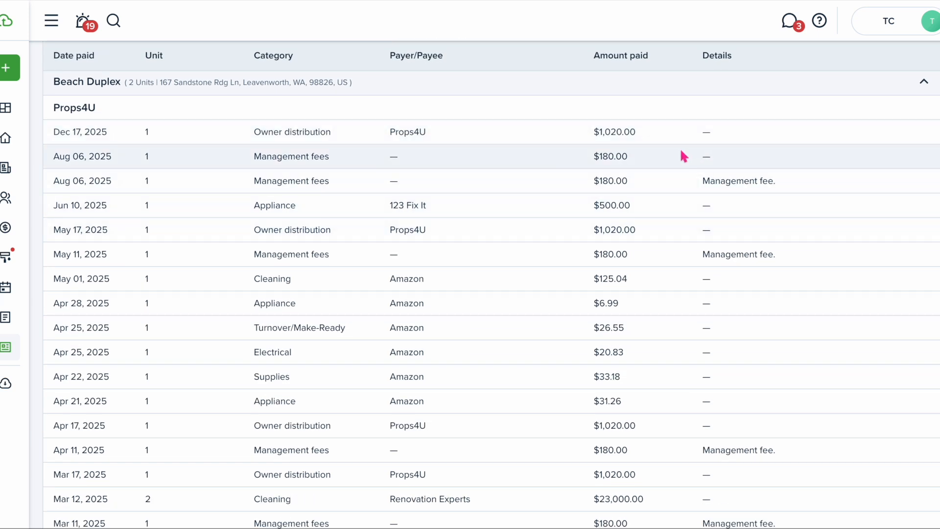
scroll(630, 235, "down", 2)
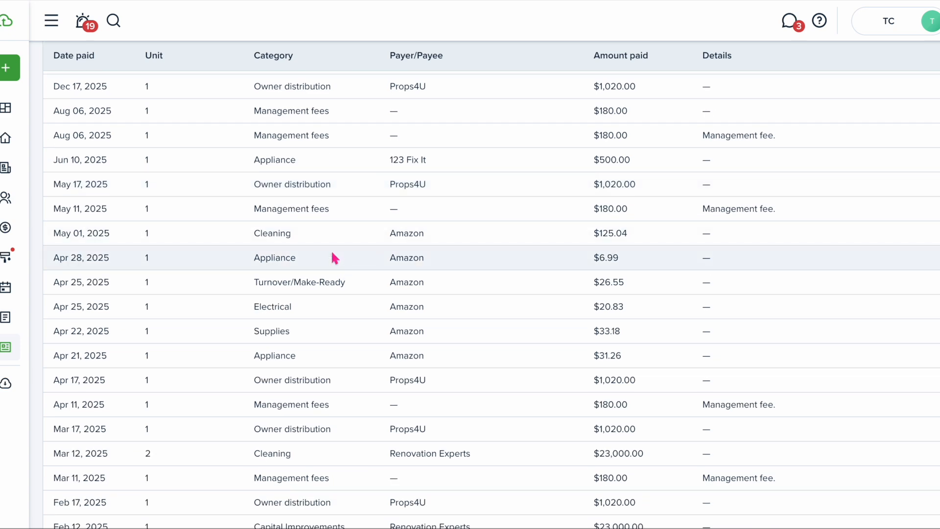
scroll(331, 256, "down", 8)
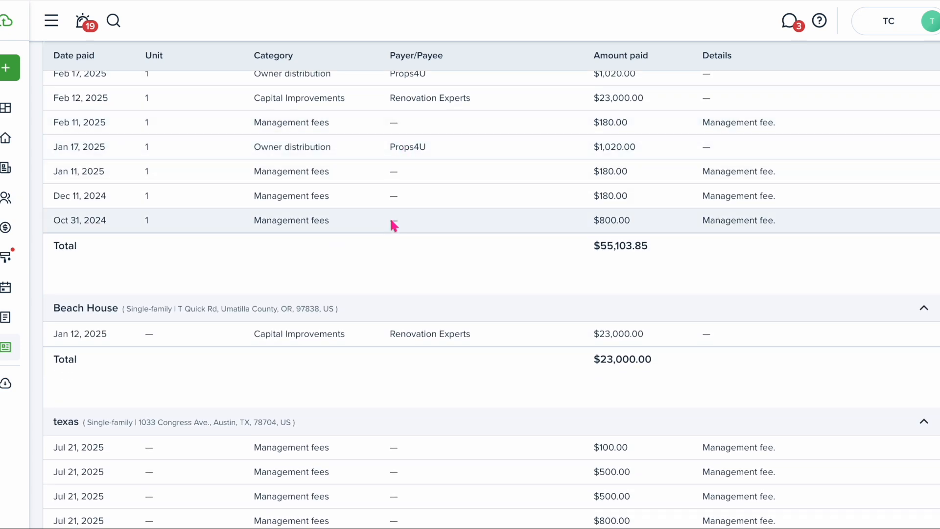
scroll(392, 224, "down", 10)
scroll(392, 223, "down", 15)
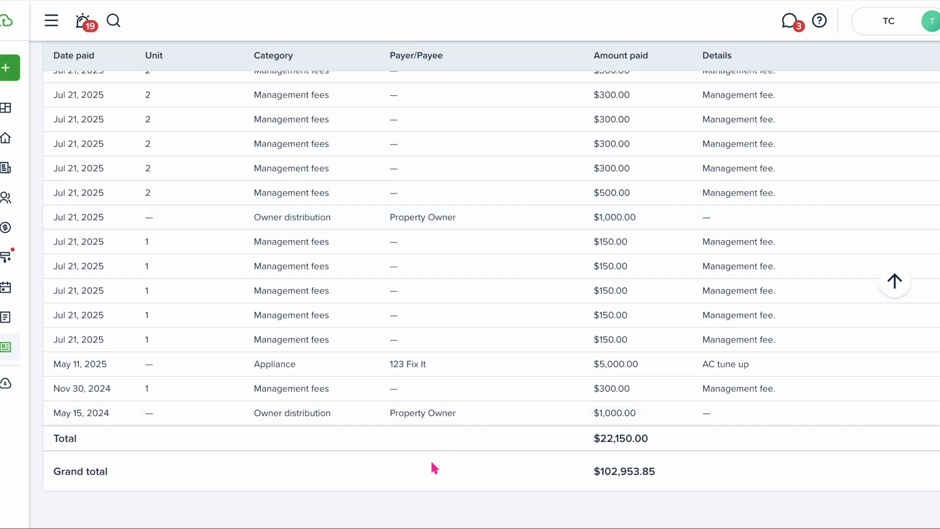
scroll(572, 471, "up", 20)
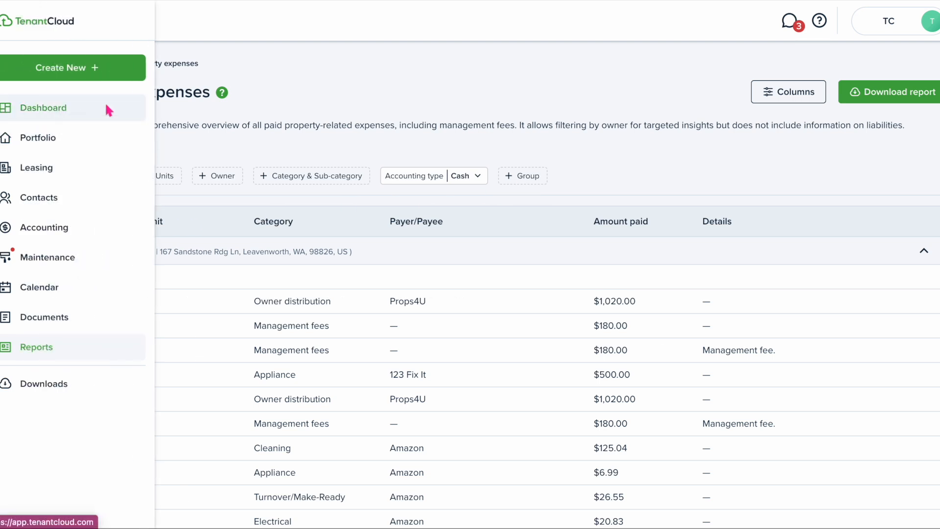
left_click(55, 92)
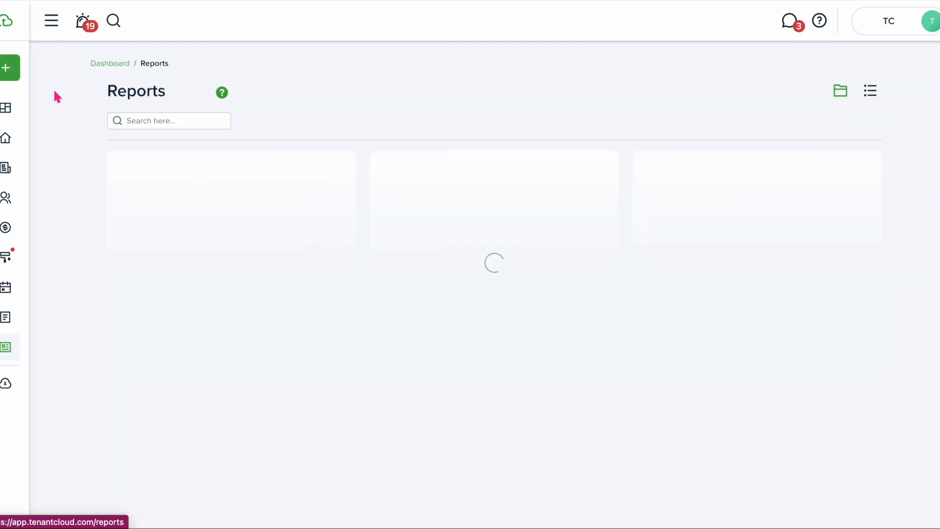
Open the General expenses report and review its non-property expense entries down to the total.
scroll(353, 353, "down", 4)
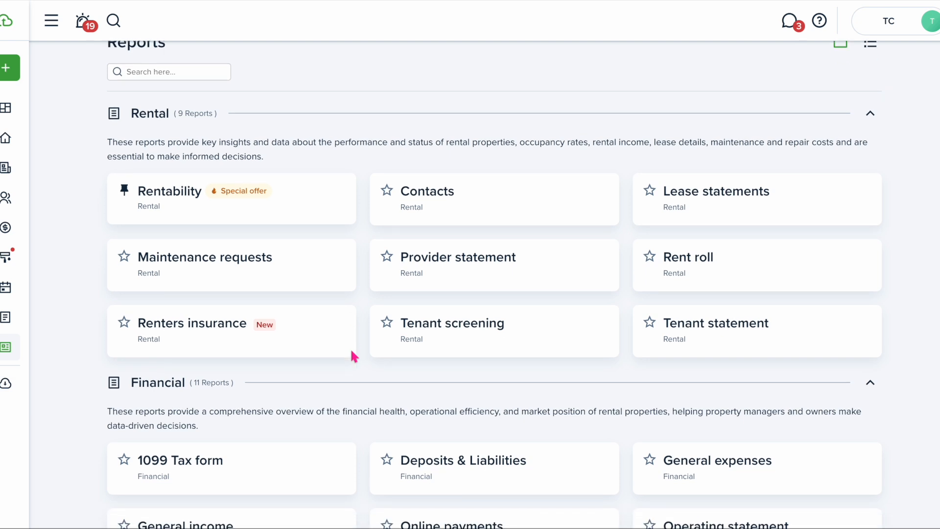
scroll(352, 351, "down", 2)
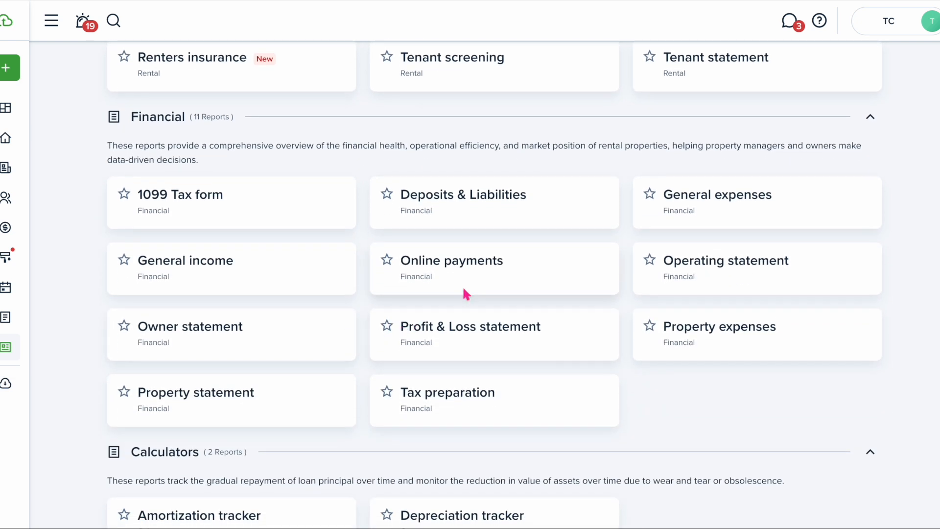
left_click(727, 199)
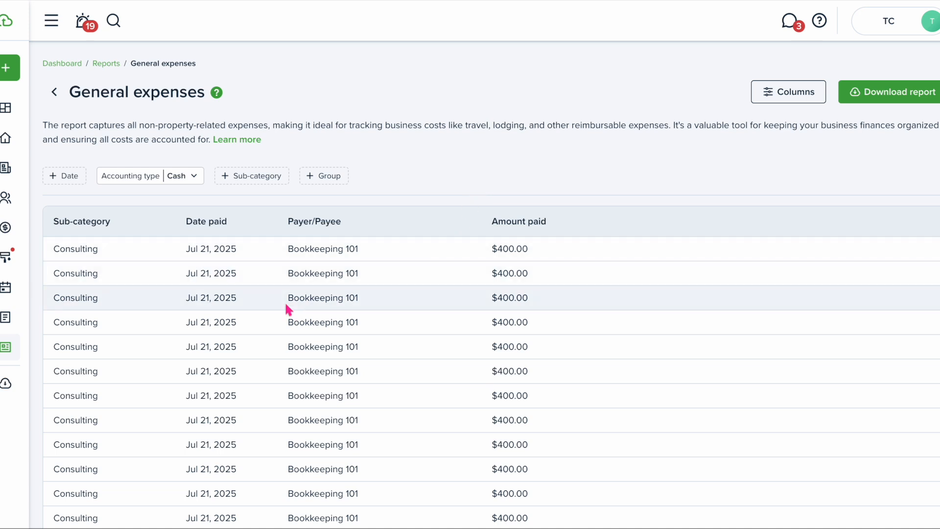
scroll(288, 306, "down", 4)
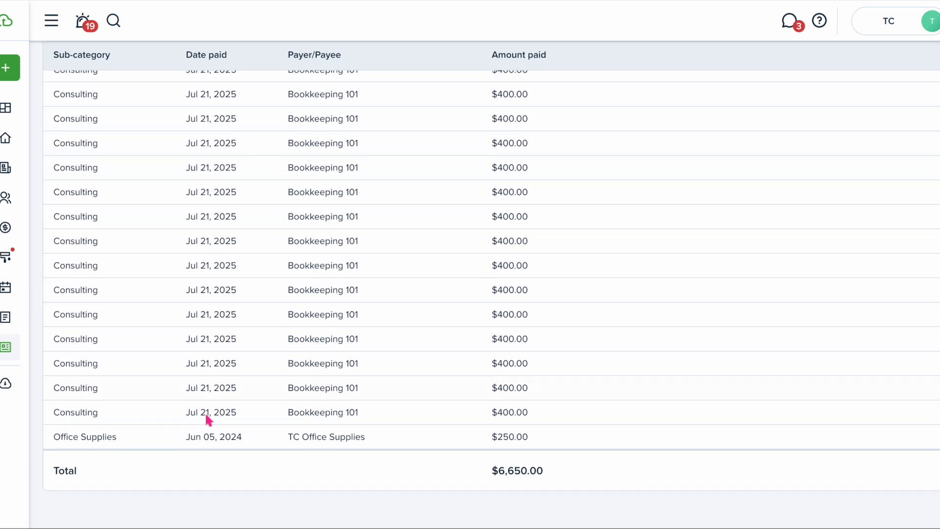
scroll(210, 433, "up", 4)
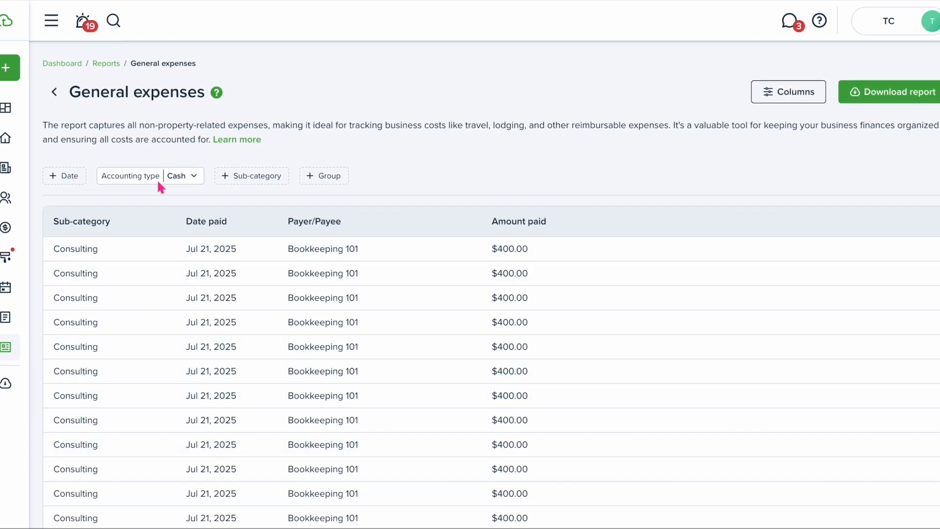
Check the General expenses report's accounting type options without changing them, and return to the reports list.
left_click(184, 177)
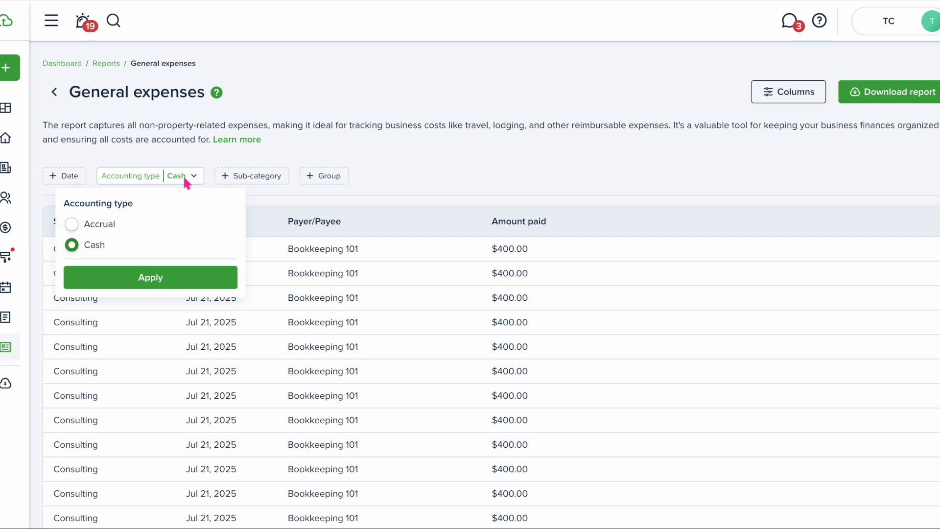
left_click(252, 163)
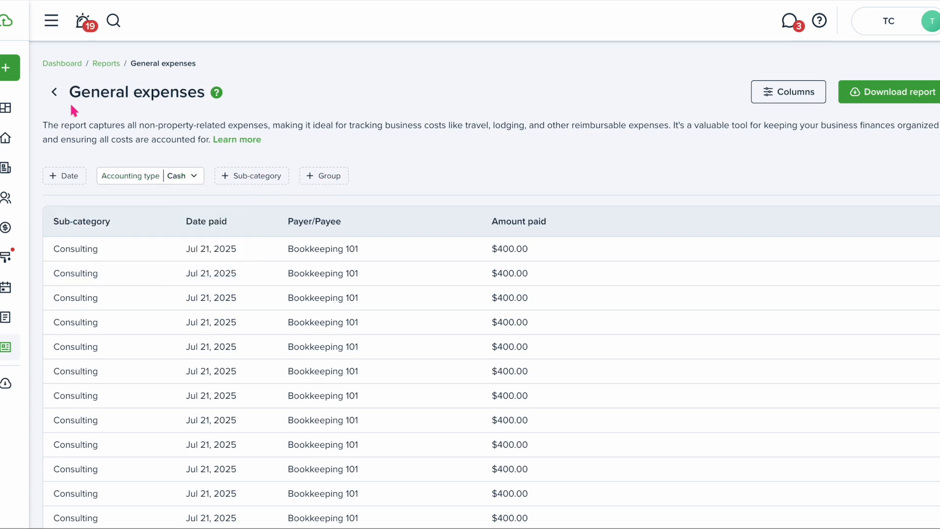
left_click(57, 93)
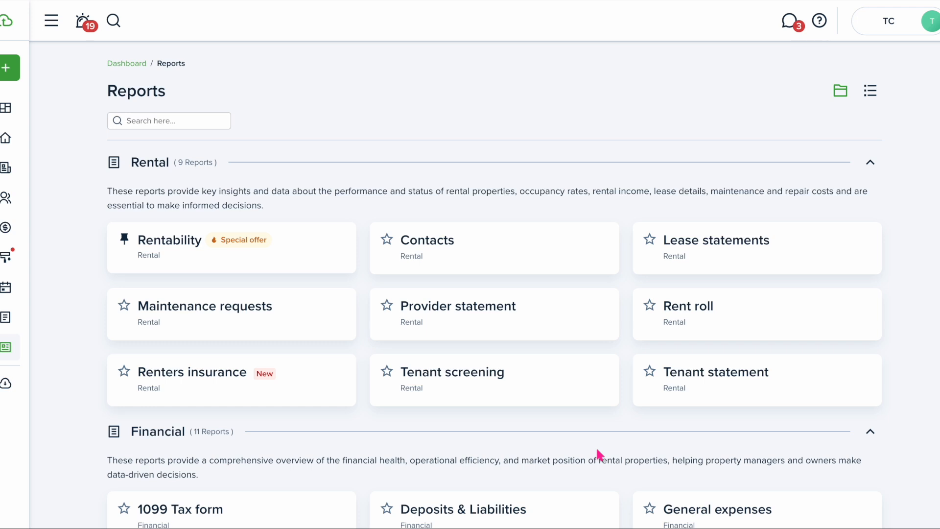
Open the Operating statement, review Beach Duplex's income, expenses and net cash flow, and return to the reports list.
scroll(598, 455, "down", 6)
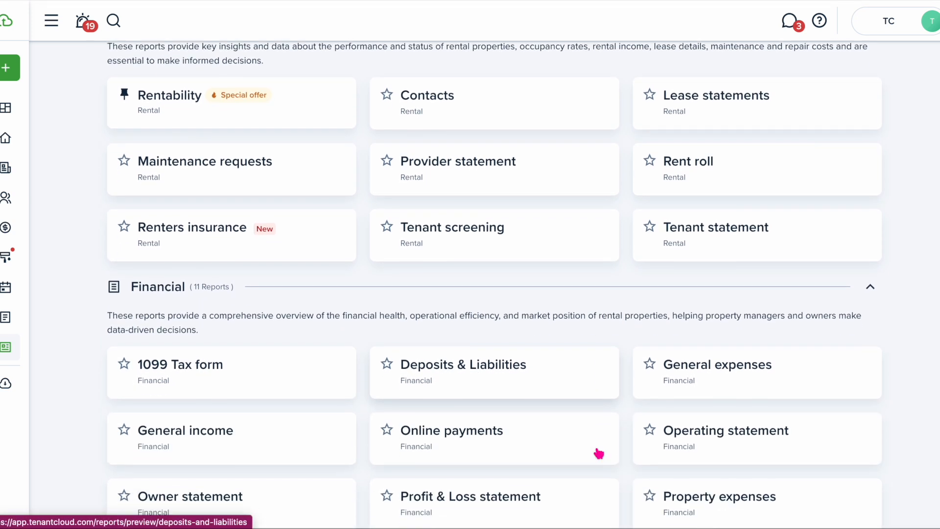
scroll(598, 454, "down", 1)
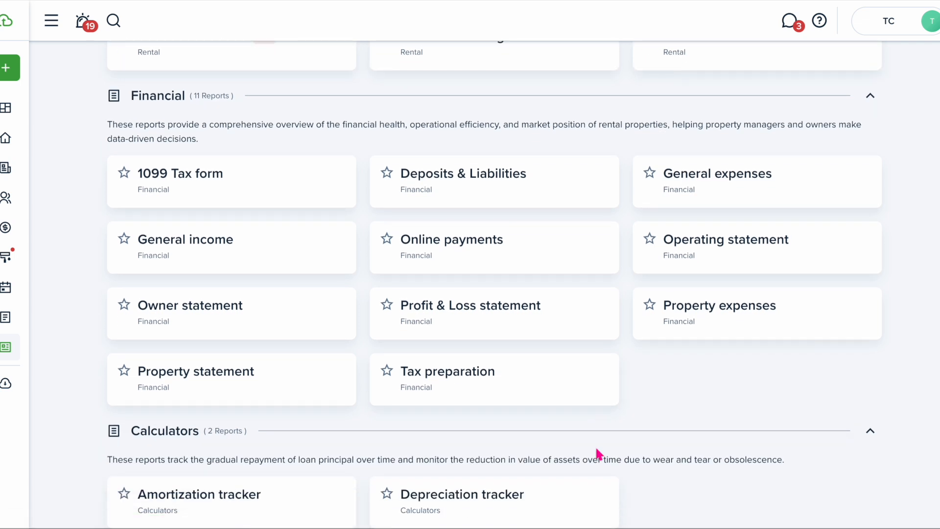
left_click(755, 254)
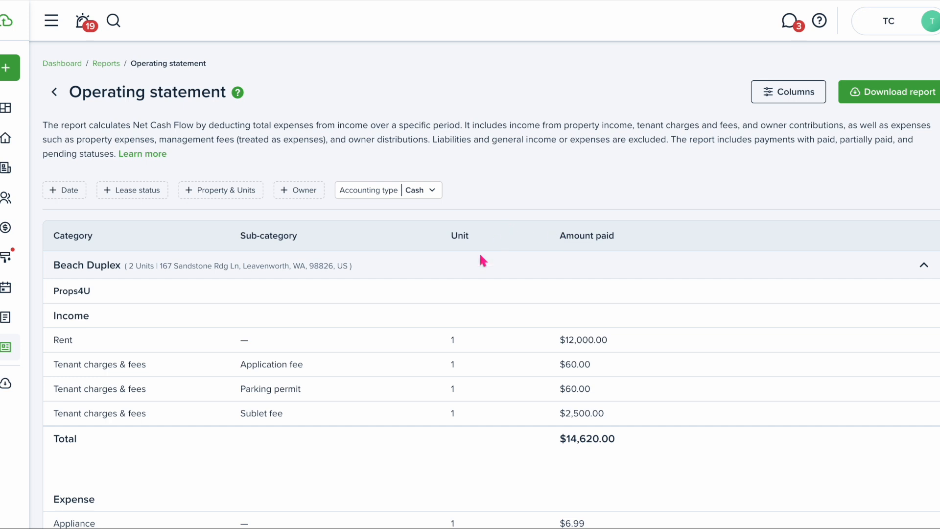
scroll(372, 363, "down", 4)
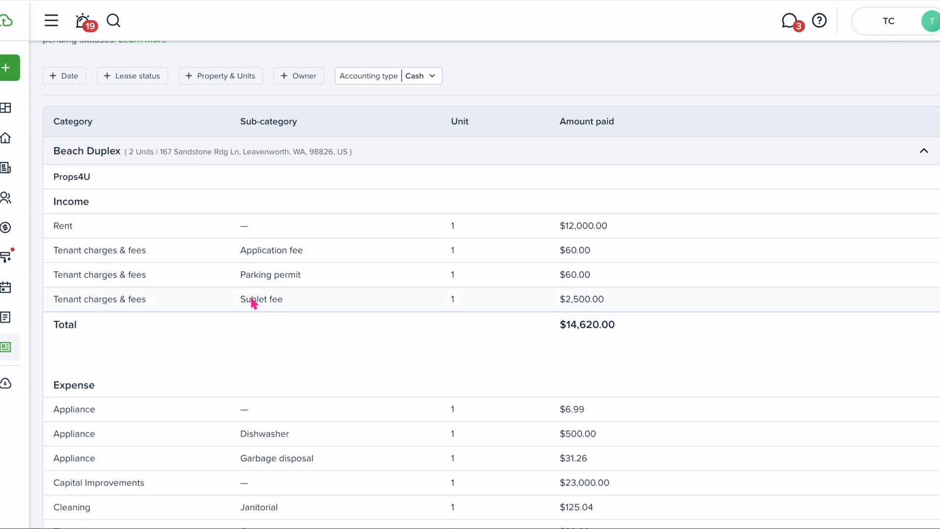
scroll(251, 298, "down", 5)
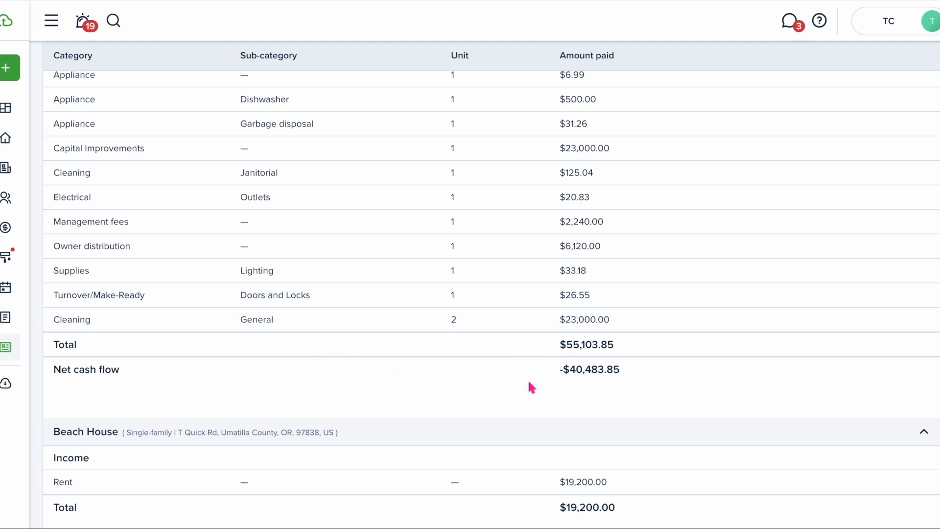
scroll(534, 390, "up", 10)
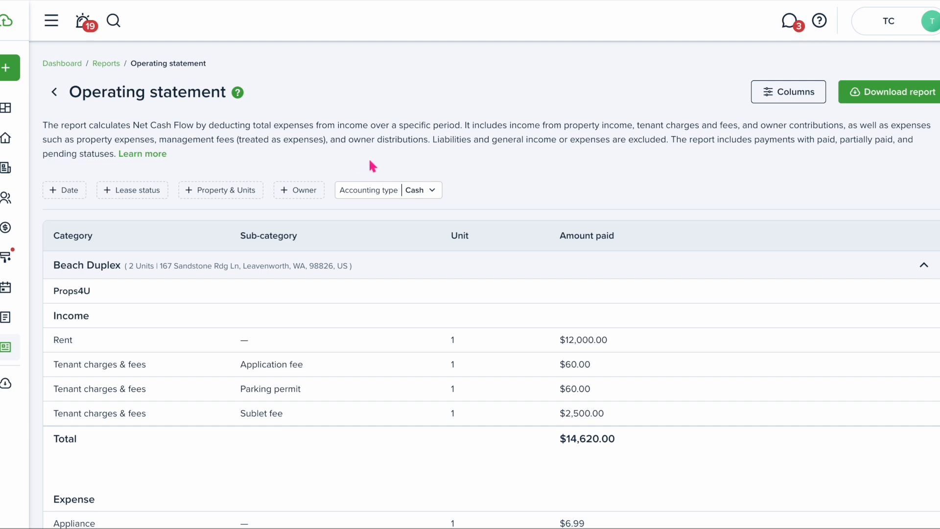
left_click(54, 91)
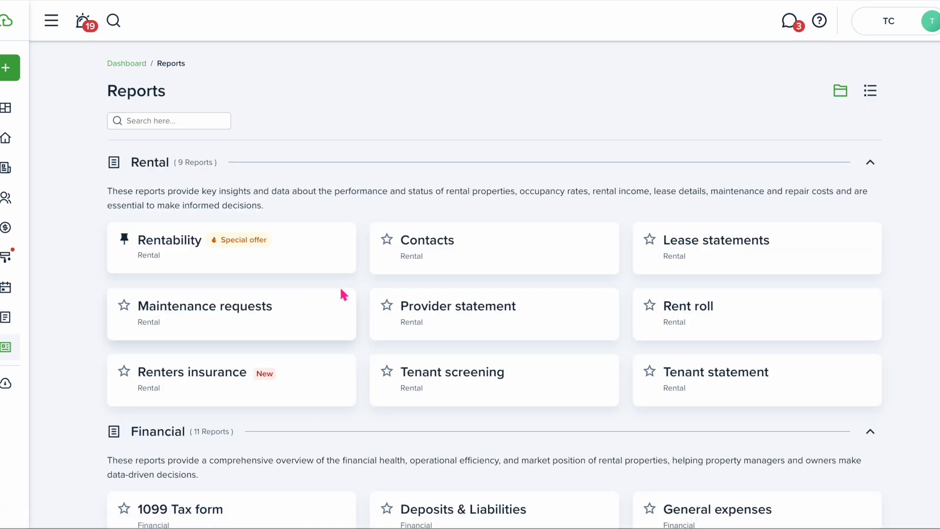
Open the Profit & Loss statement in Property Manager mode, review its income and expense entries, and return to the reports list.
scroll(342, 289, "down", 7)
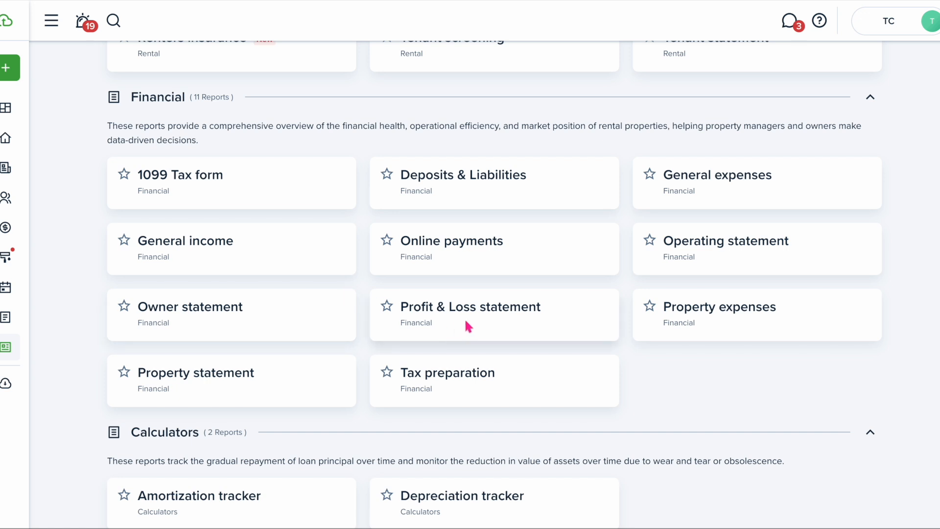
left_click(473, 323)
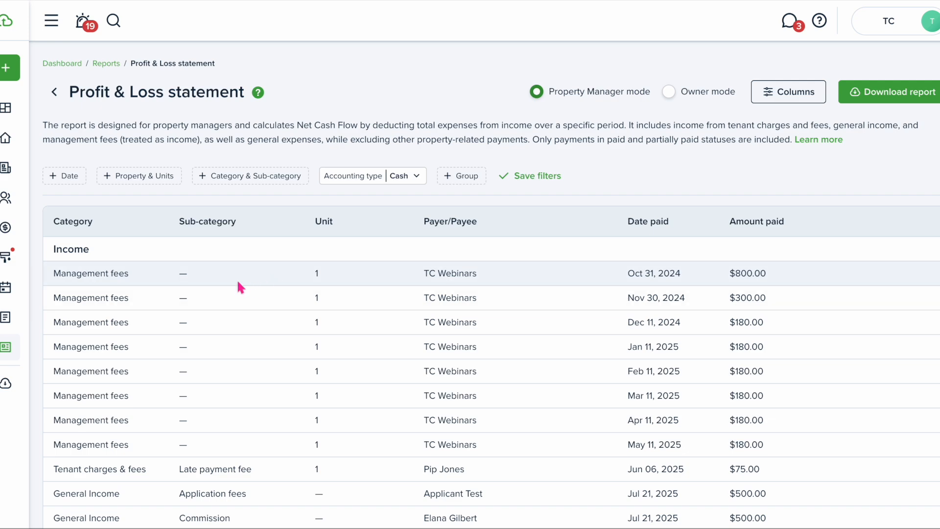
scroll(230, 312, "down", 4)
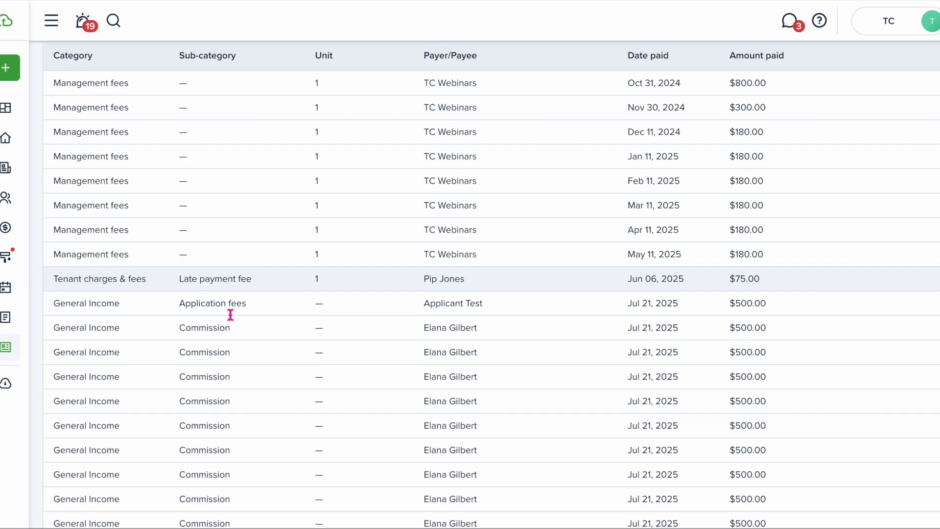
scroll(230, 314, "down", 1)
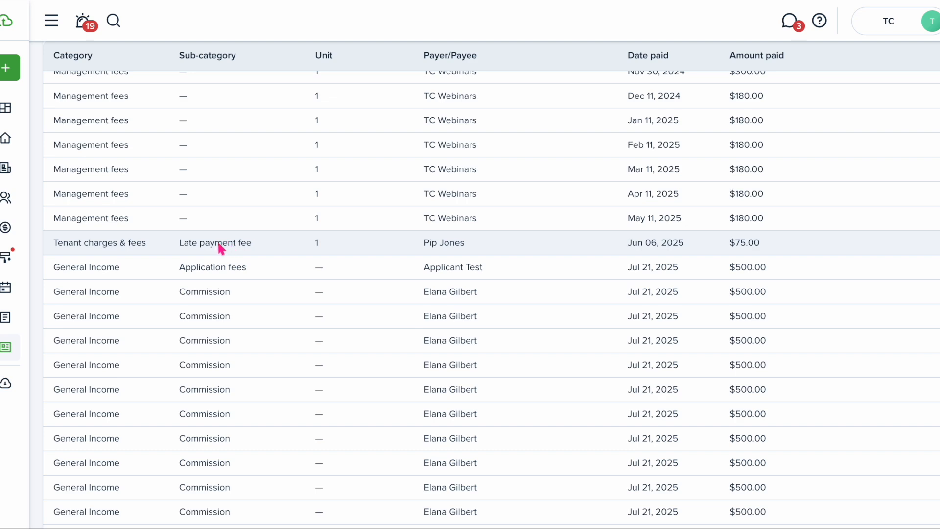
scroll(213, 268, "down", 1)
scroll(213, 268, "down", 9)
scroll(213, 288, "down", 20)
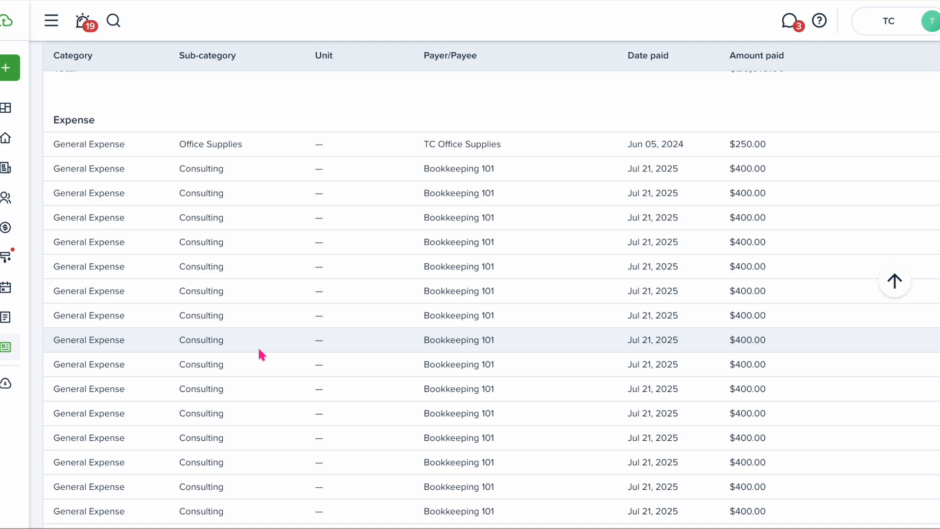
scroll(259, 349, "up", 1)
scroll(259, 349, "up", 20)
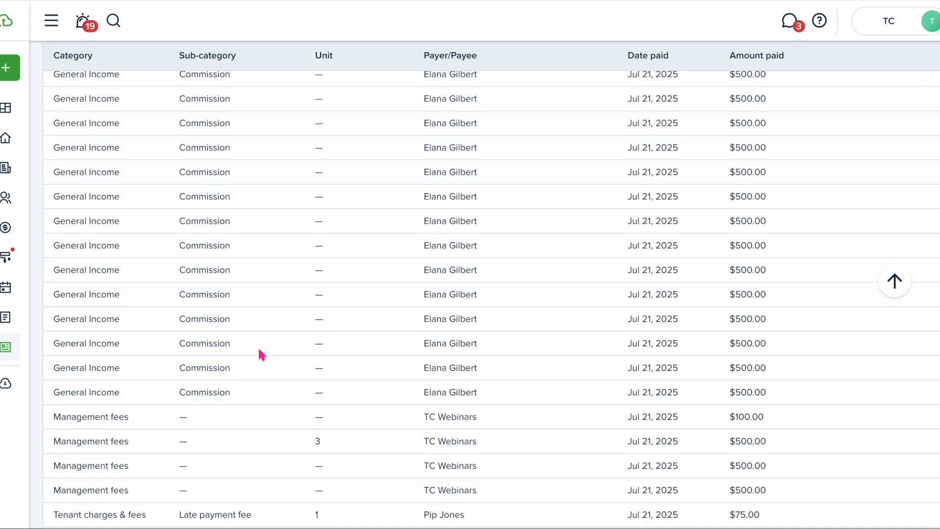
left_click(54, 96)
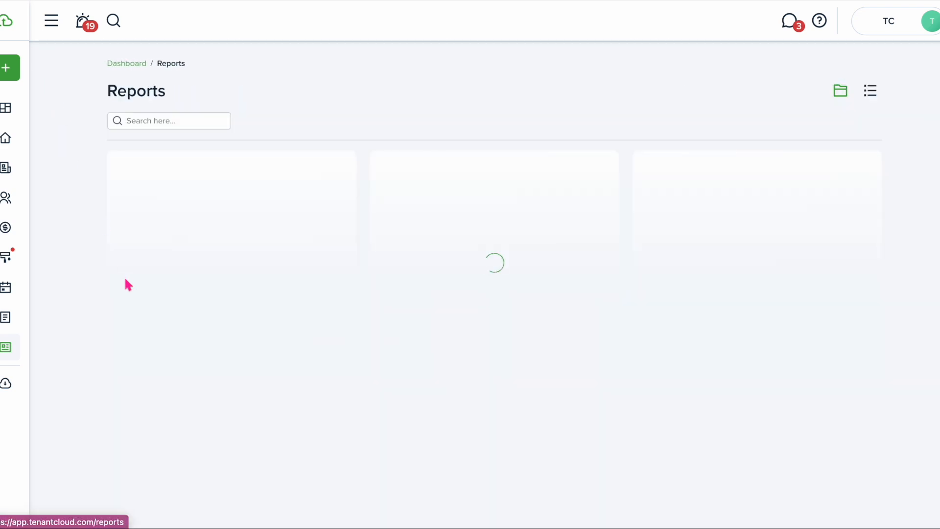
Open the Owner statement report from the financial reports.
scroll(281, 372, "down", 7)
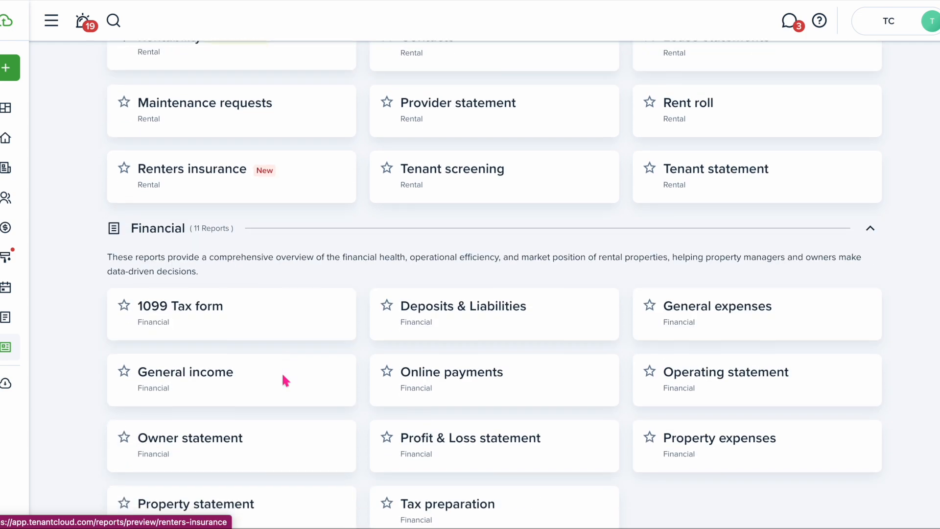
left_click(255, 322)
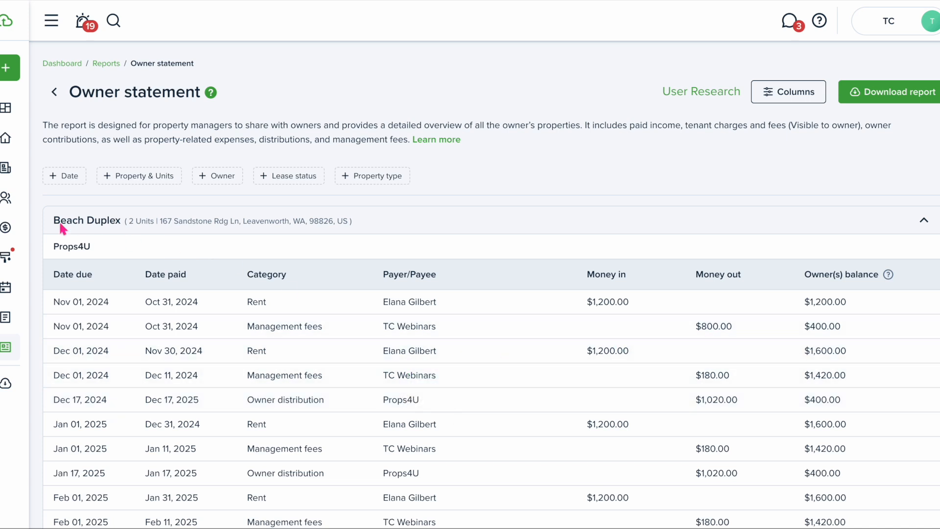
Open the accounting Transactions page and check the available Money in transaction types, closing the list without choosing one.
mouse_move(27, 205)
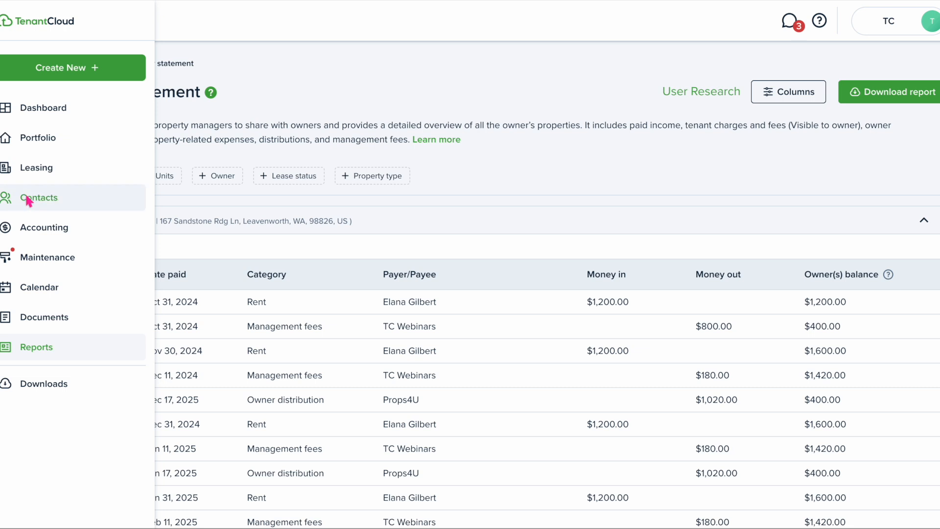
left_click(45, 238)
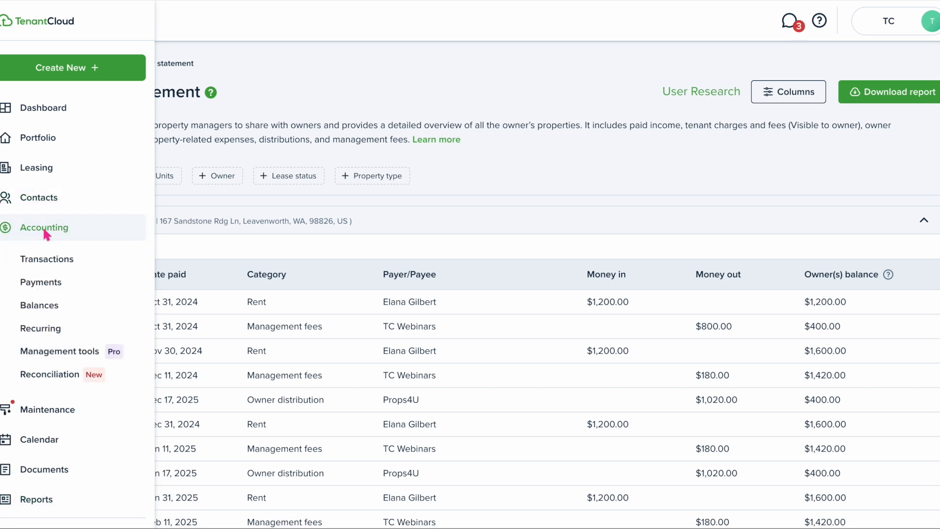
left_click(65, 258)
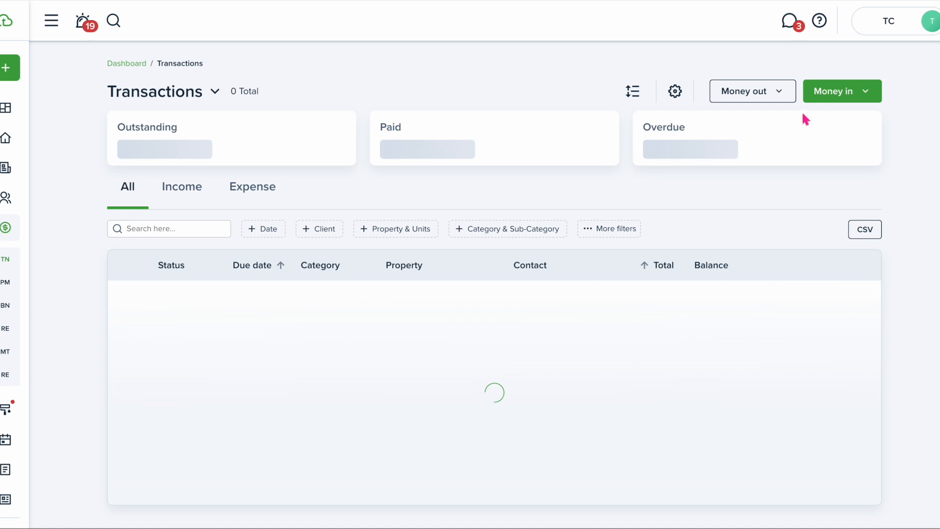
left_click(833, 91)
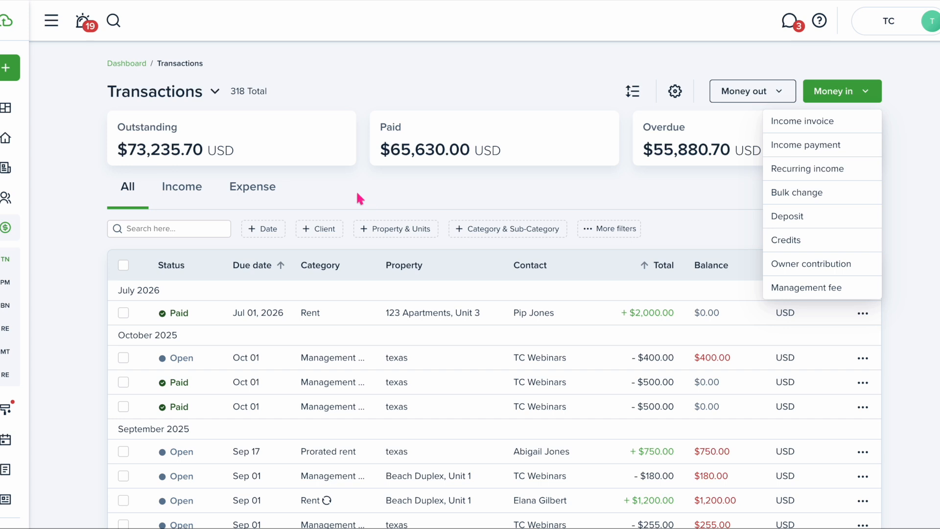
left_click(68, 272)
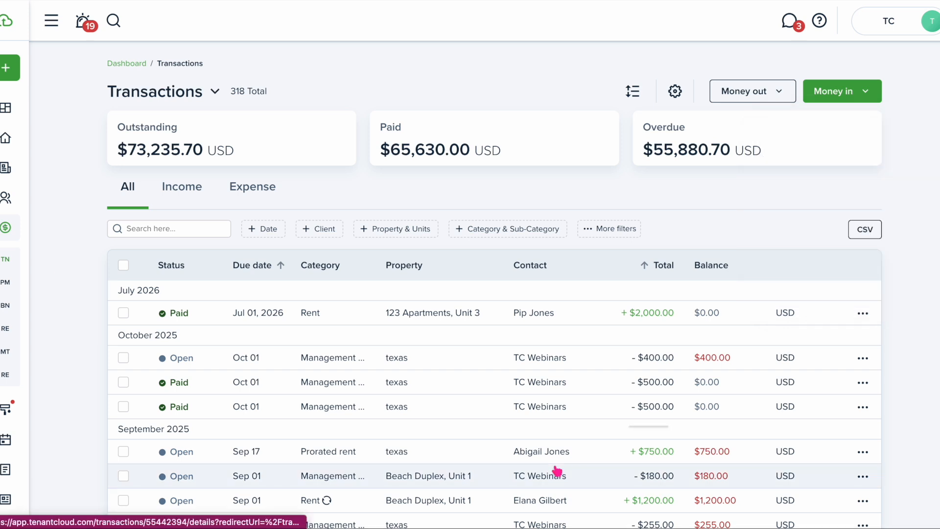